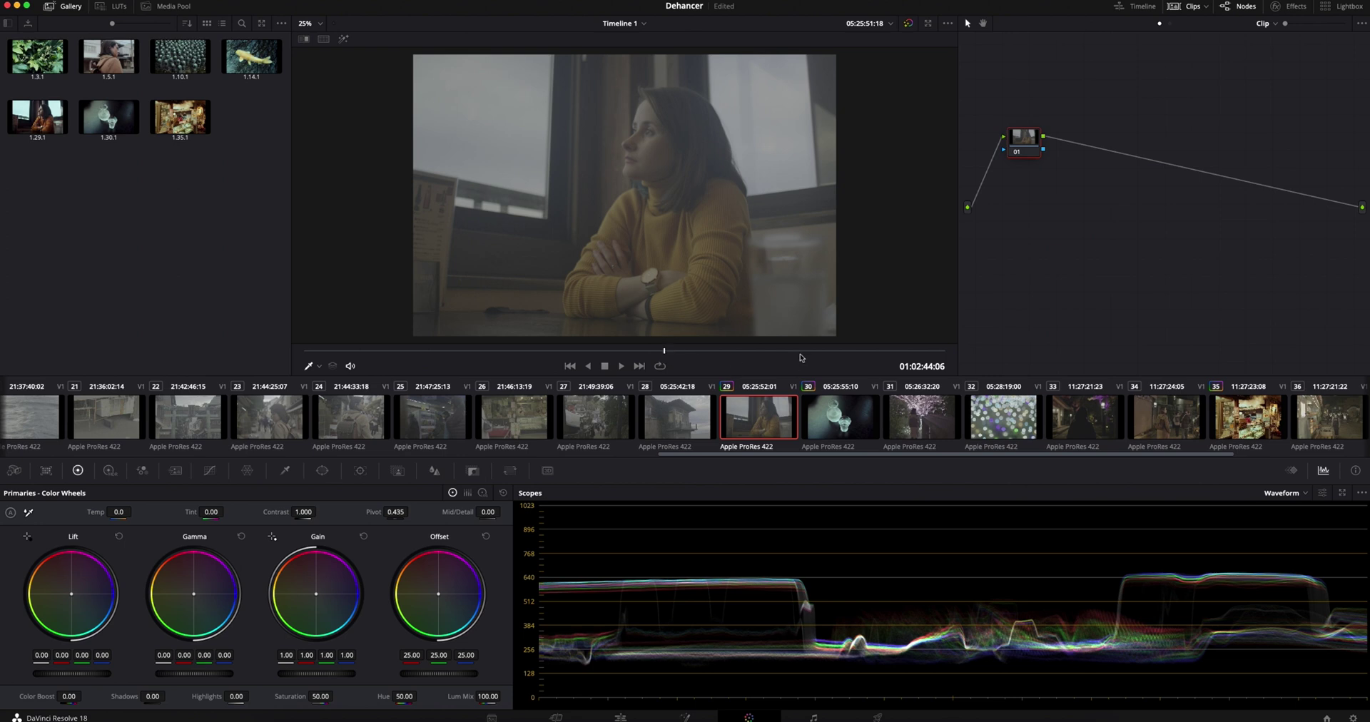
{"action": "left_click_drag", "start_coordinate": [798, 354], "coordinate": [671, 352]}
{"action": "scroll", "coordinate": [648, 426], "scroll_direction": "left", "scroll_amount": 10}
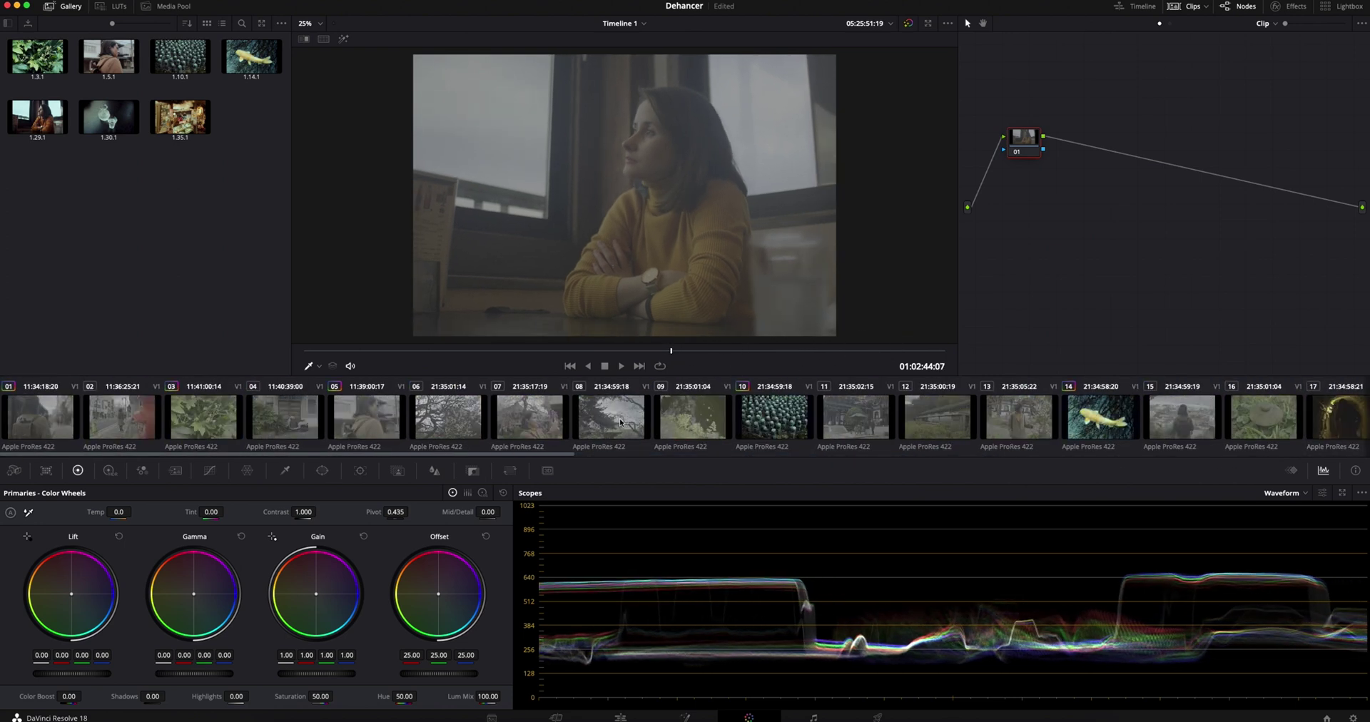
{"action": "left_click", "coordinate": [620, 421]}
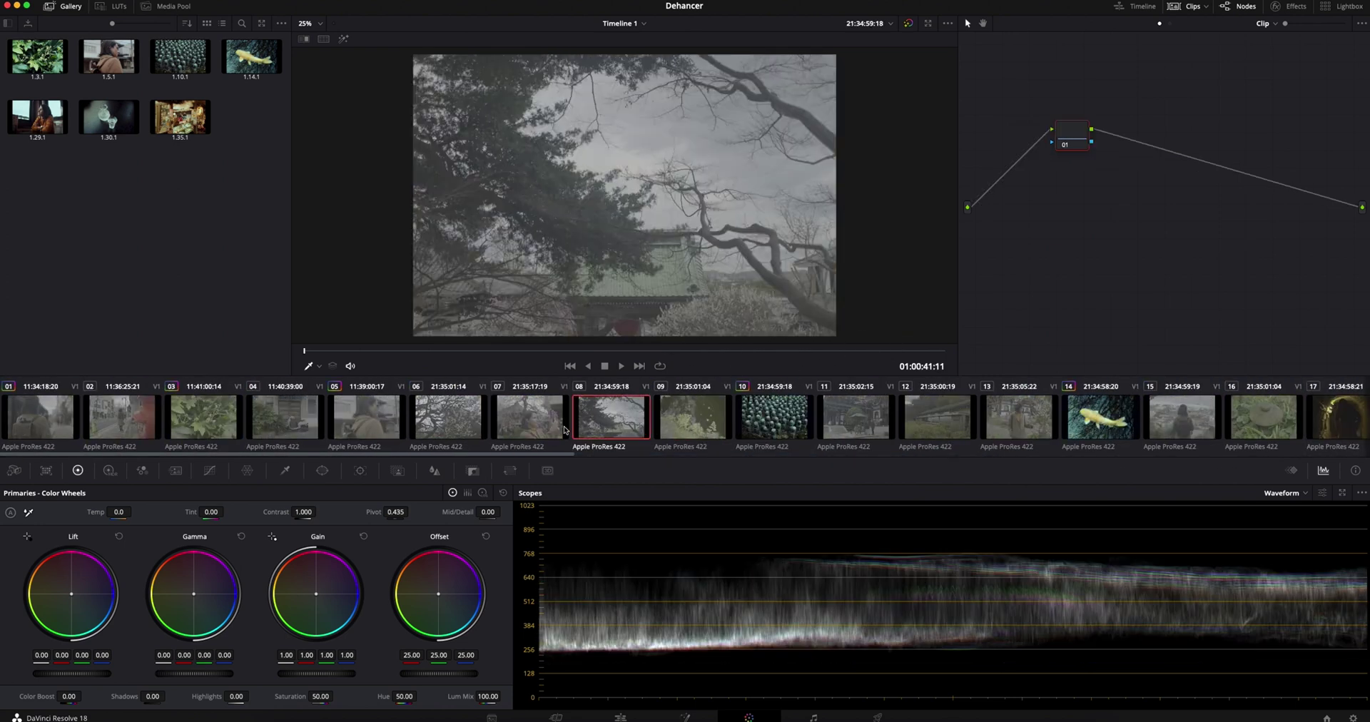
{"action": "left_click", "coordinate": [283, 433]}
{"action": "left_click", "coordinate": [214, 428]}
{"action": "left_click", "coordinate": [50, 426]}
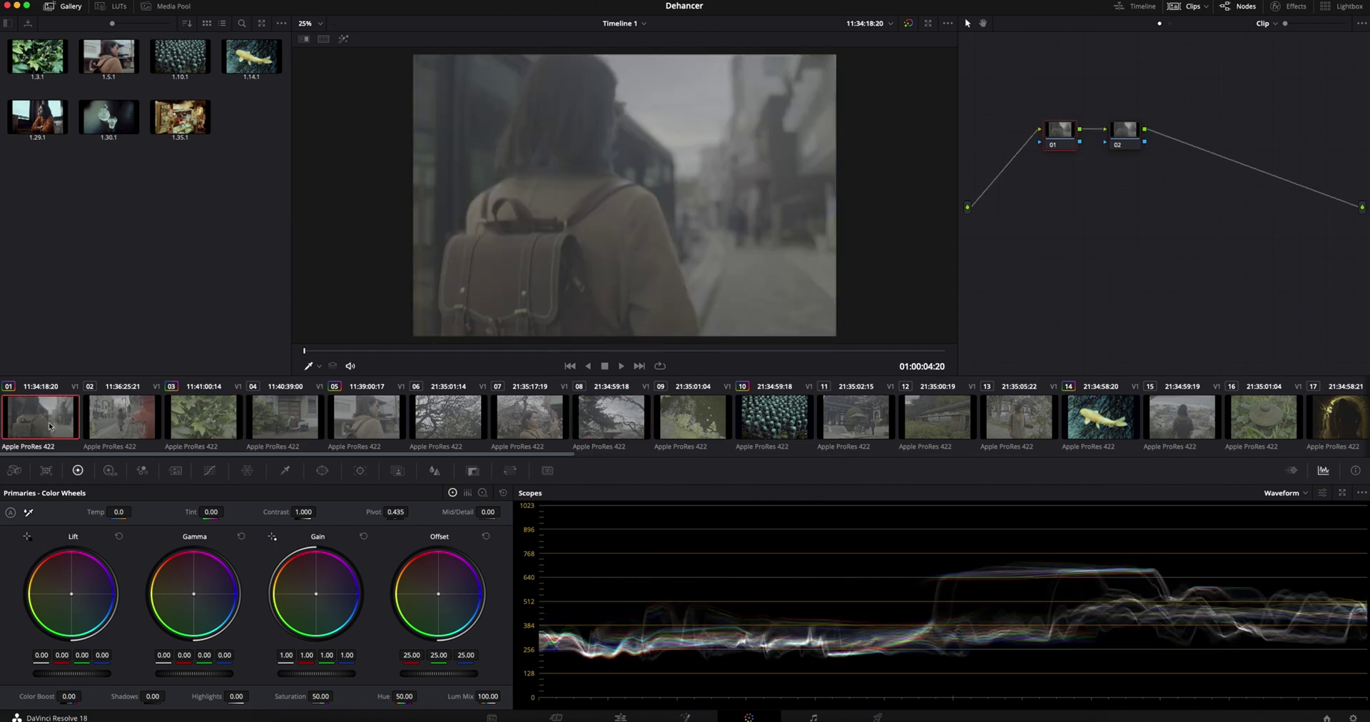
{"action": "left_click_drag", "start_coordinate": [563, 351], "coordinate": [669, 351]}
{"action": "scroll", "coordinate": [573, 416], "scroll_direction": "right", "scroll_amount": 5}
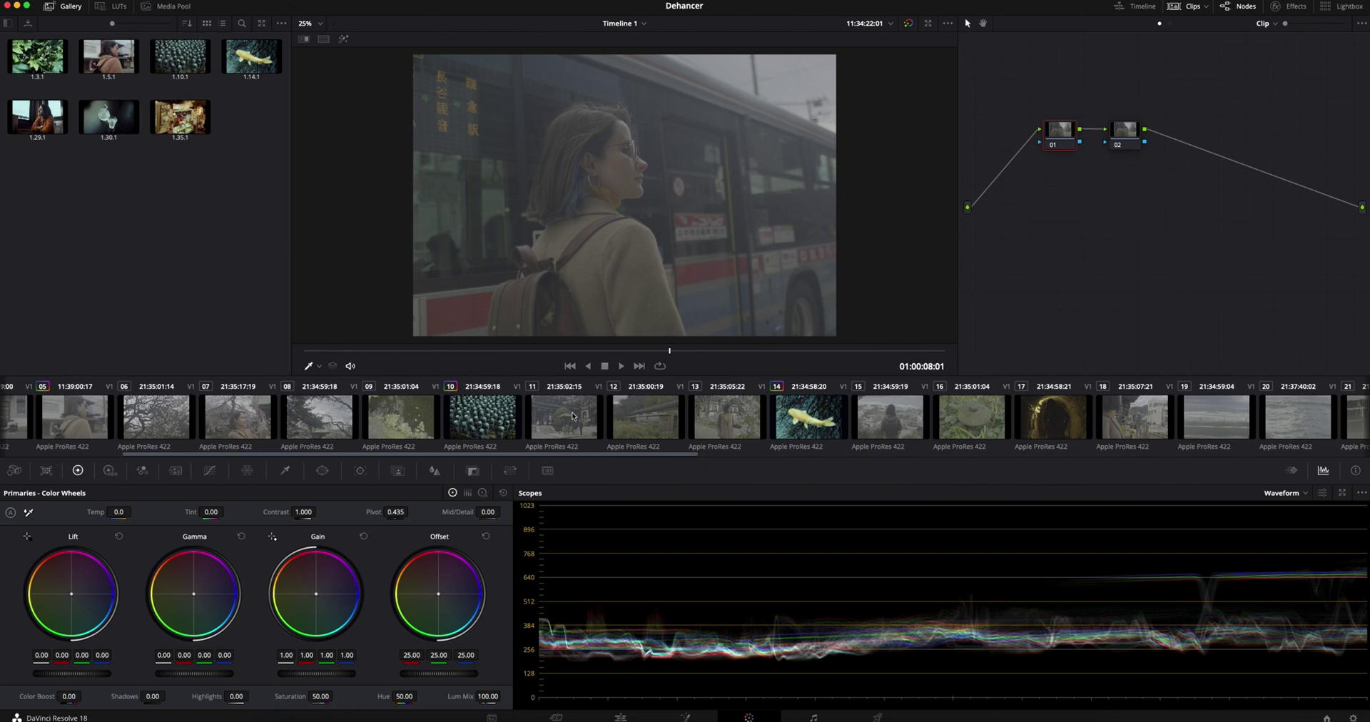
{"action": "scroll", "coordinate": [573, 416], "scroll_direction": "right", "scroll_amount": 10}
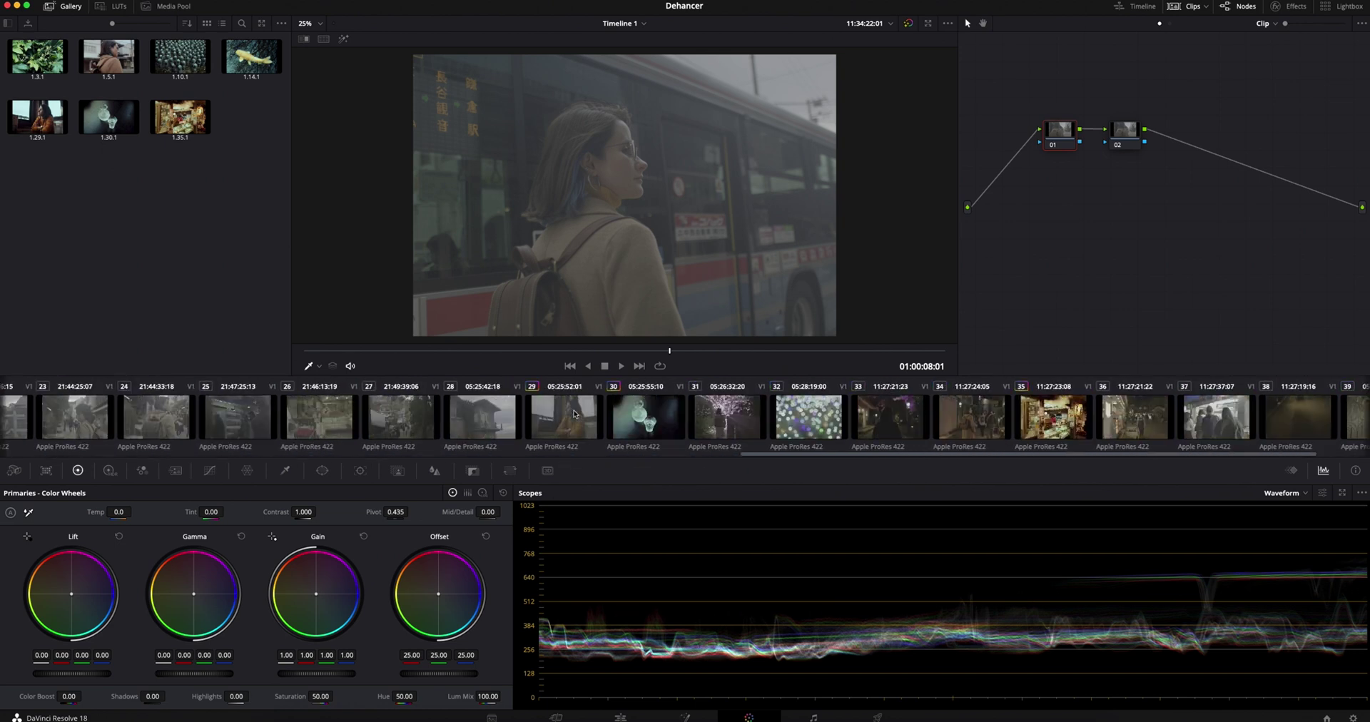
{"action": "left_click", "coordinate": [582, 416]}
{"action": "left_click_drag", "start_coordinate": [499, 351], "coordinate": [788, 350]}
{"action": "left_click_drag", "start_coordinate": [1026, 150], "coordinate": [1024, 157]}
- Label node 01 as Primaries
{"action": "right_click", "coordinate": [1022, 153]}
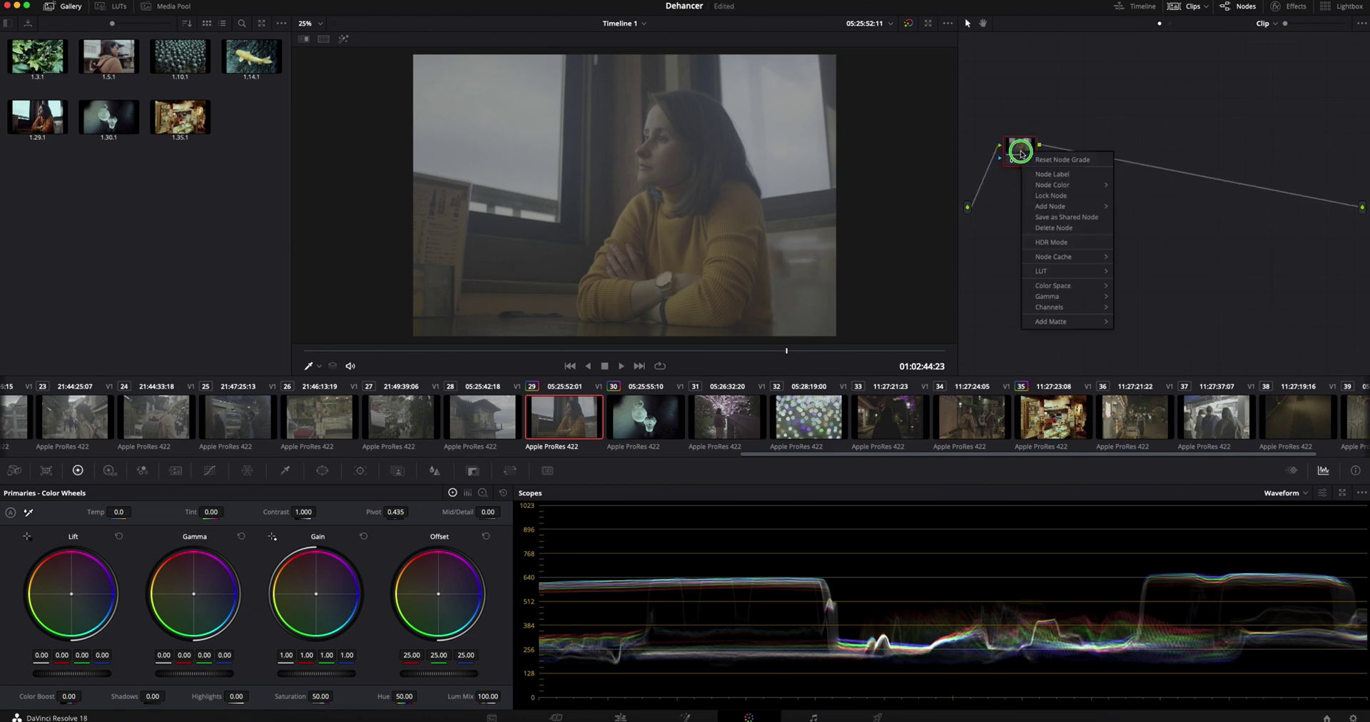
{"action": "left_click", "coordinate": [1038, 175]}
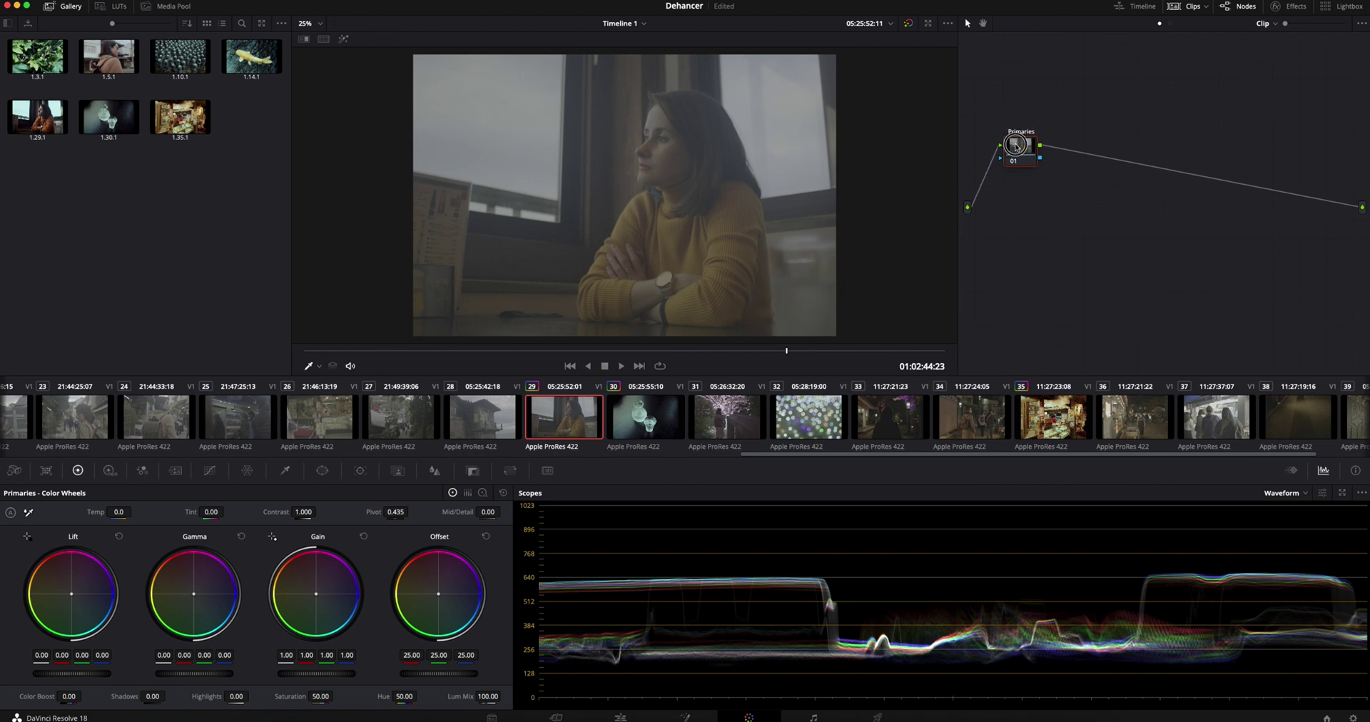
{"action": "left_click_drag", "start_coordinate": [1015, 145], "coordinate": [1007, 141]}
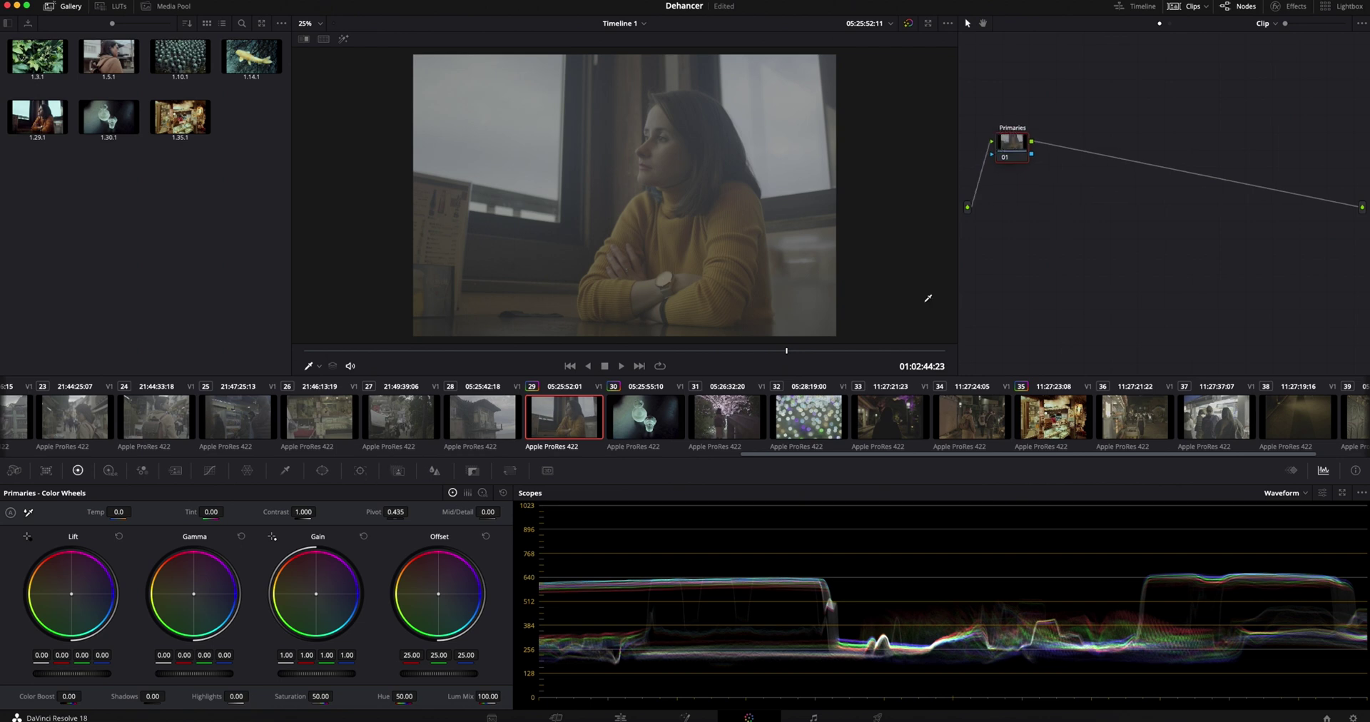
- Add serial node 02 after Primaries and label it Dehancer
{"action": "key", "text": "alt+s"}
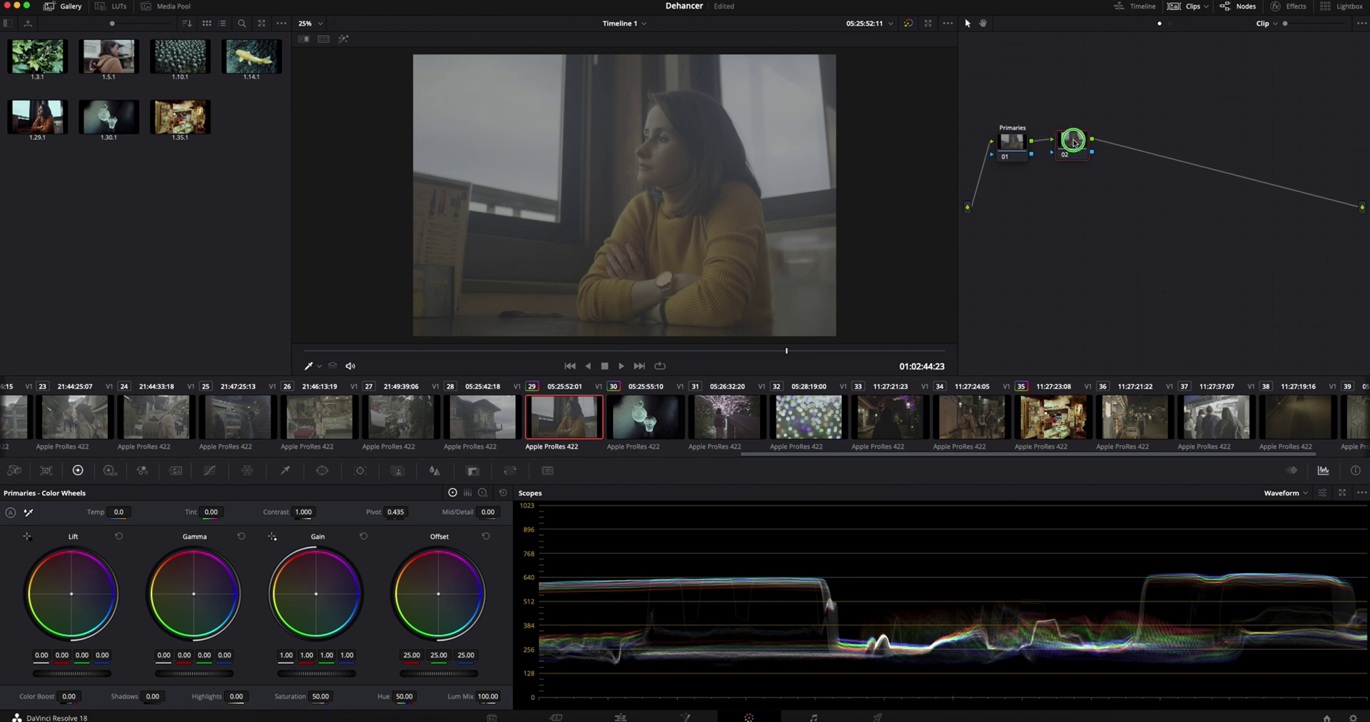
{"action": "right_click", "coordinate": [1077, 144]}
{"action": "left_click", "coordinate": [1104, 163]}
{"action": "type", "text": "ehancer"}
{"action": "left_click_drag", "start_coordinate": [1073, 147], "coordinate": [1088, 146]}
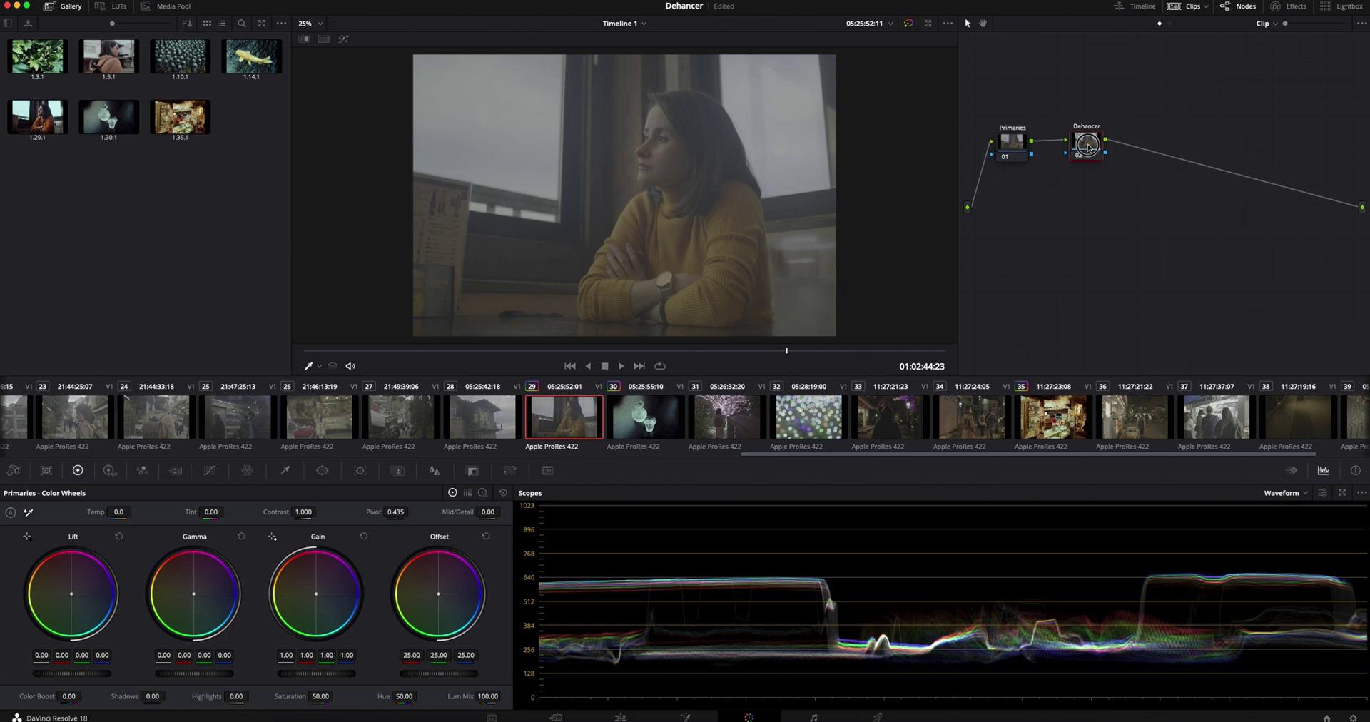
- Drag Dehancer Pro 6.2.0 from Film Emulation onto node 02 and review its Settings panel
{"action": "left_click", "coordinate": [1282, 12]}
{"action": "left_click", "coordinate": [992, 140]}
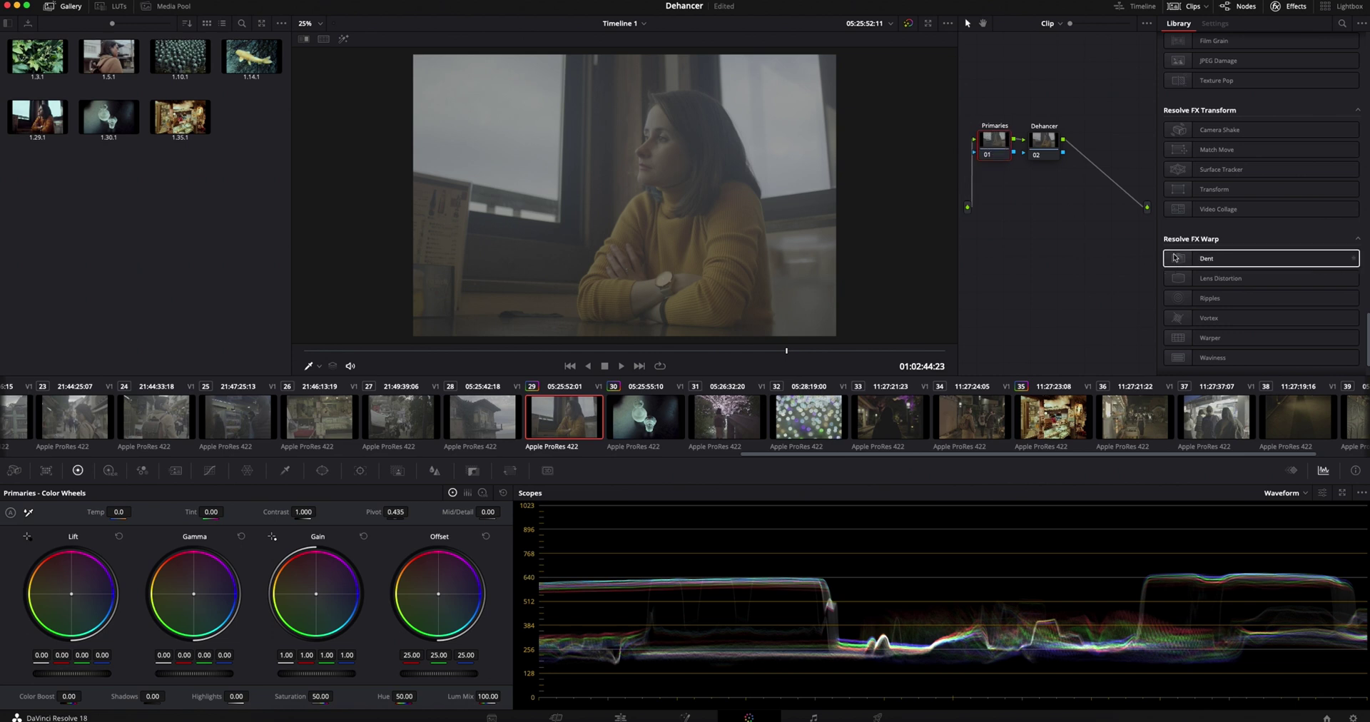
{"action": "scroll", "coordinate": [1181, 299], "scroll_direction": "down", "scroll_amount": 2}
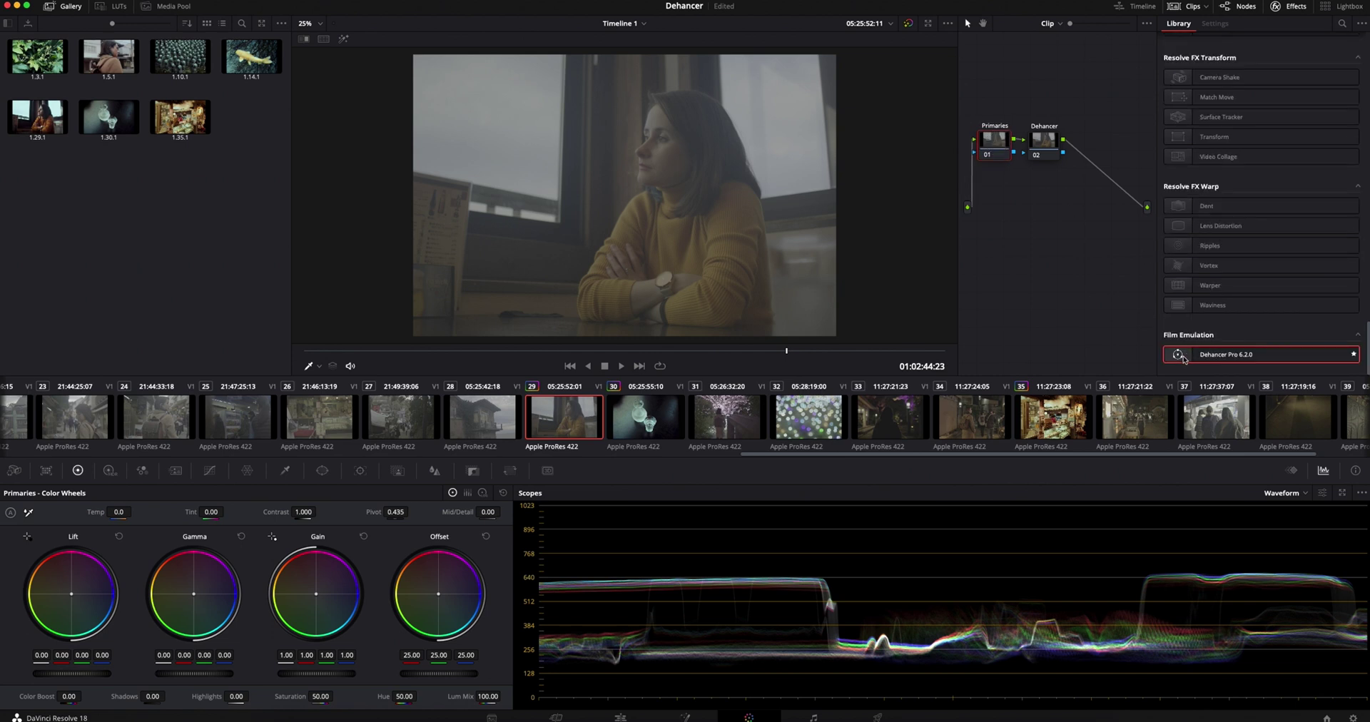
{"action": "left_click_drag", "start_coordinate": [1183, 359], "coordinate": [1019, 147]}
{"action": "left_click", "coordinate": [1069, 148]}
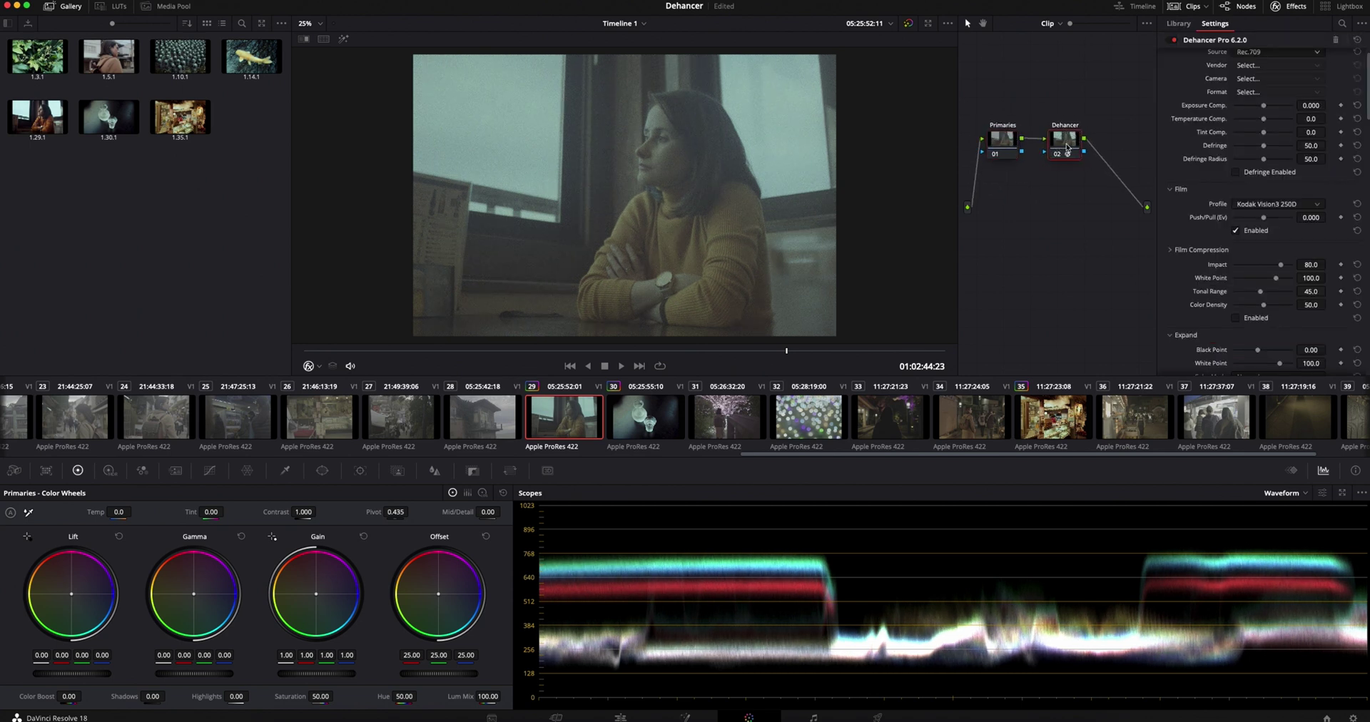
{"action": "left_click_drag", "start_coordinate": [1361, 92], "coordinate": [1362, 215]}
{"action": "left_click", "coordinate": [1235, 272]}
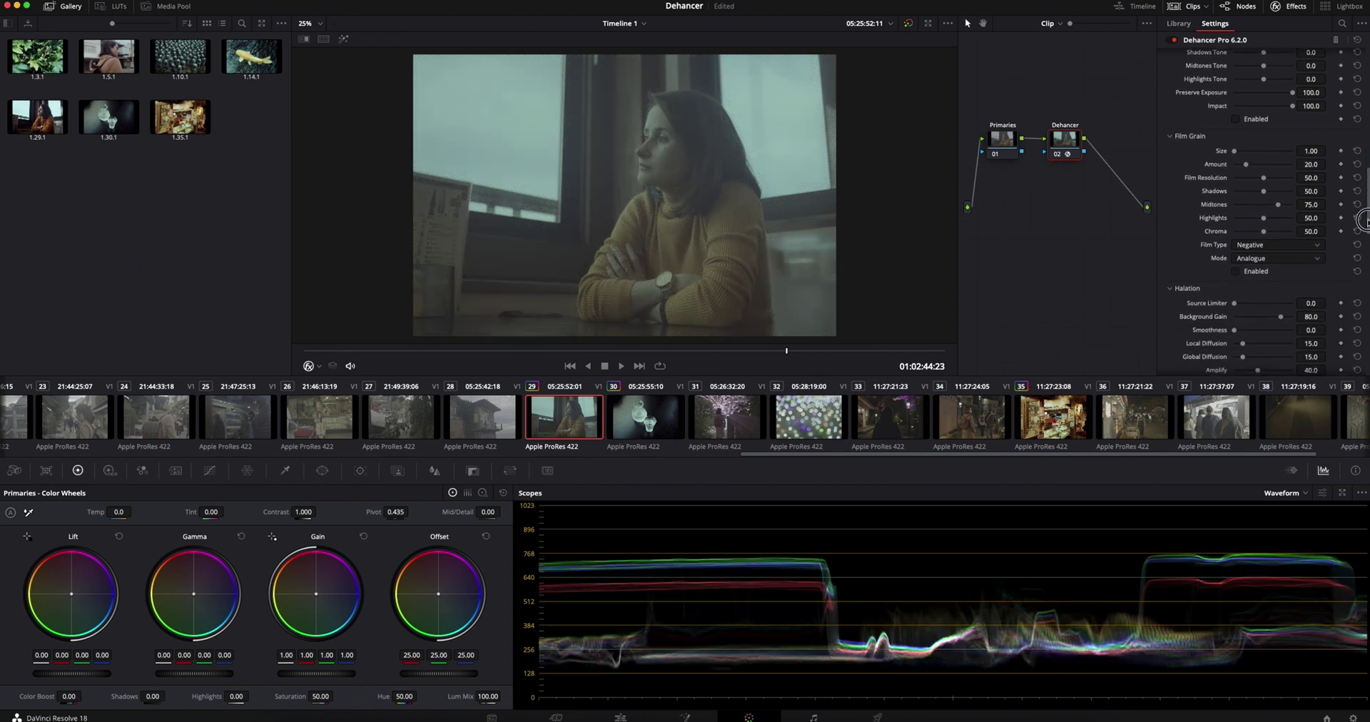
{"action": "scroll", "coordinate": [1363, 220], "scroll_direction": "up", "scroll_amount": 10}
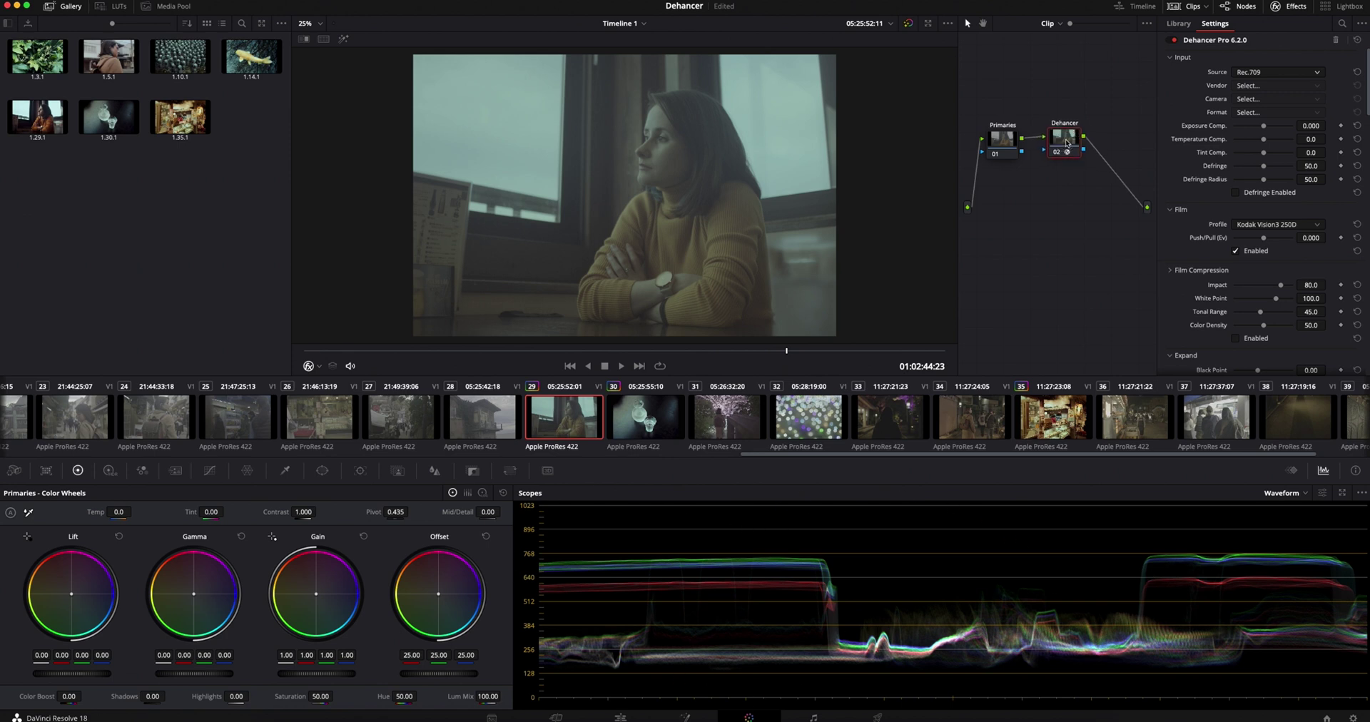
- Set Dehancer's input source to Choose Camera: Fujifilm X-H2S recorded in F-Log2
{"action": "left_click", "coordinate": [1317, 74]}
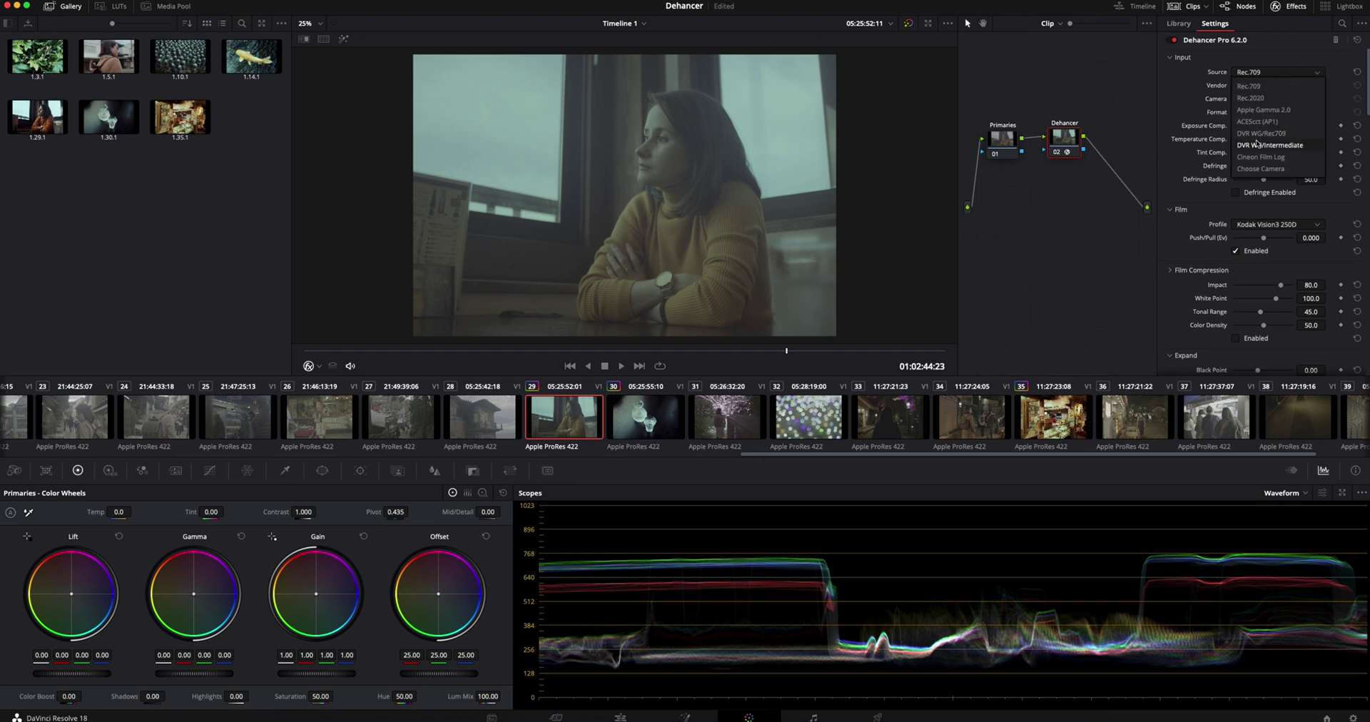
{"action": "left_click", "coordinate": [1260, 168]}
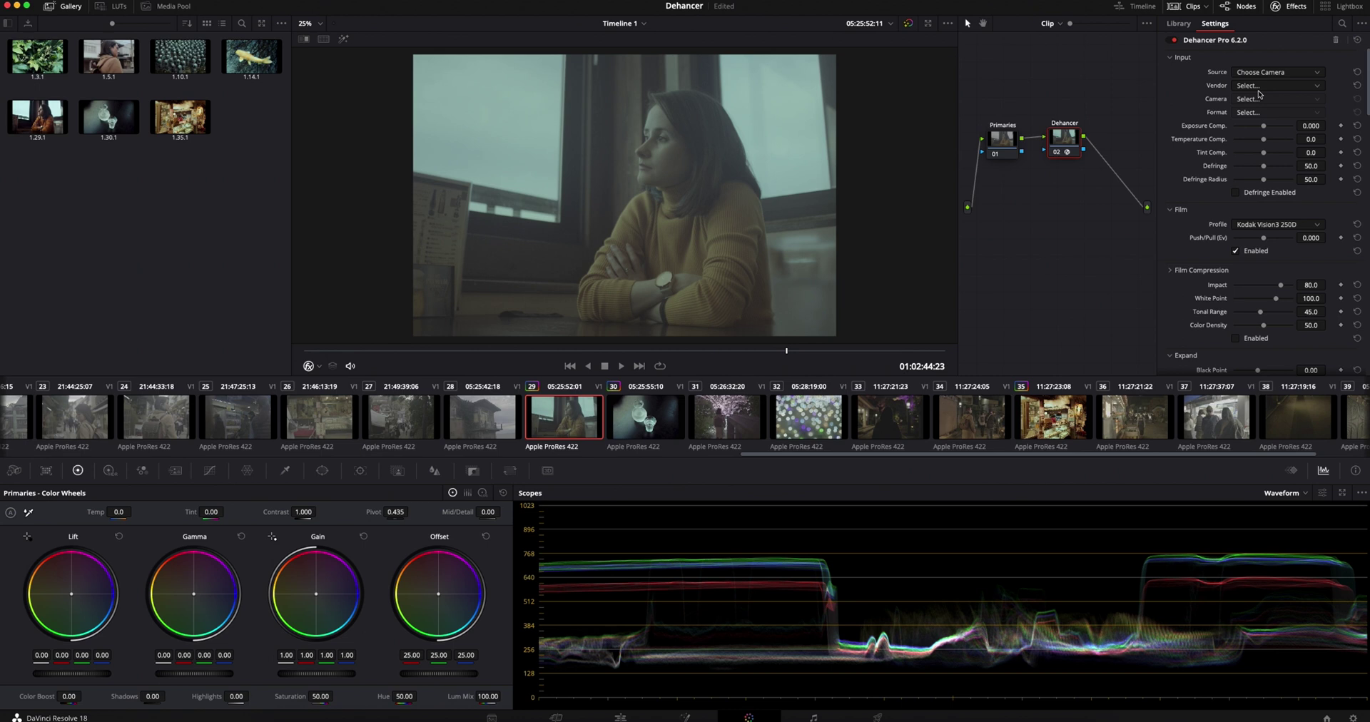
{"action": "left_click", "coordinate": [1261, 86]}
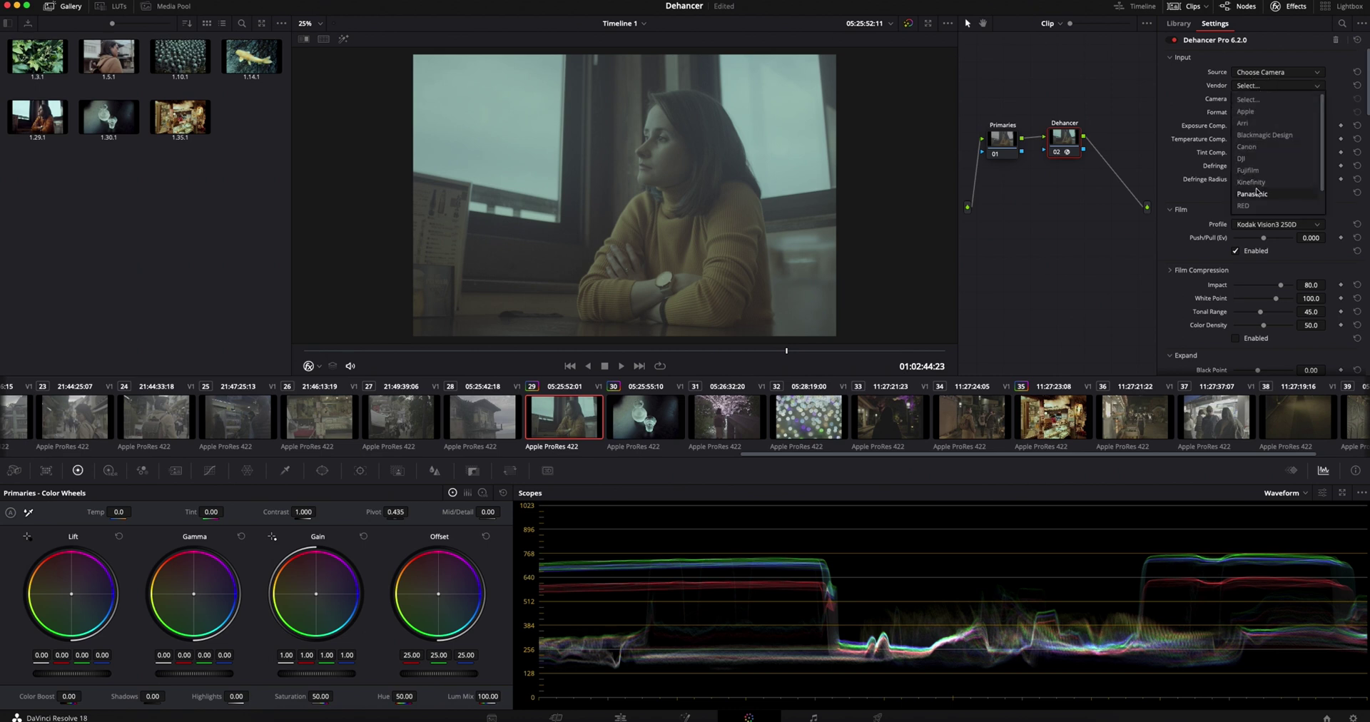
{"action": "scroll", "coordinate": [1262, 183], "scroll_direction": "down", "scroll_amount": 2}
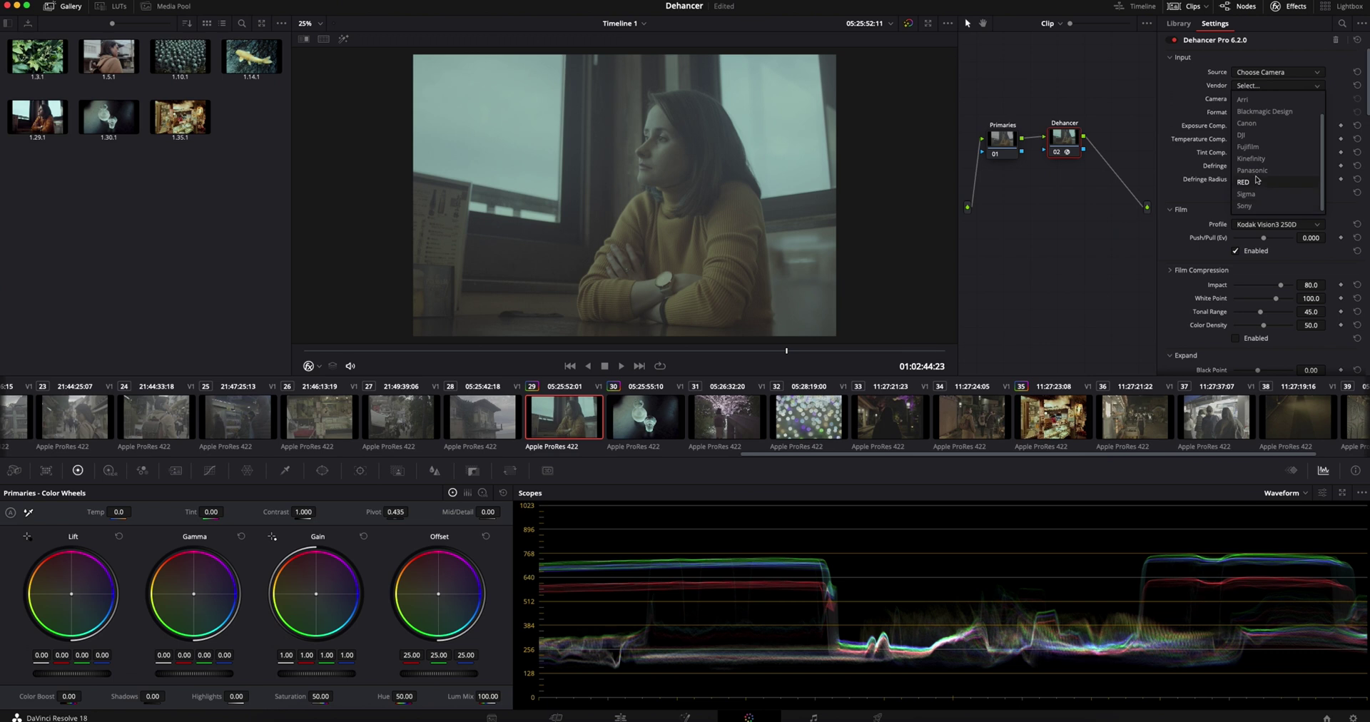
{"action": "left_click", "coordinate": [1253, 146]}
{"action": "left_click", "coordinate": [1256, 98]}
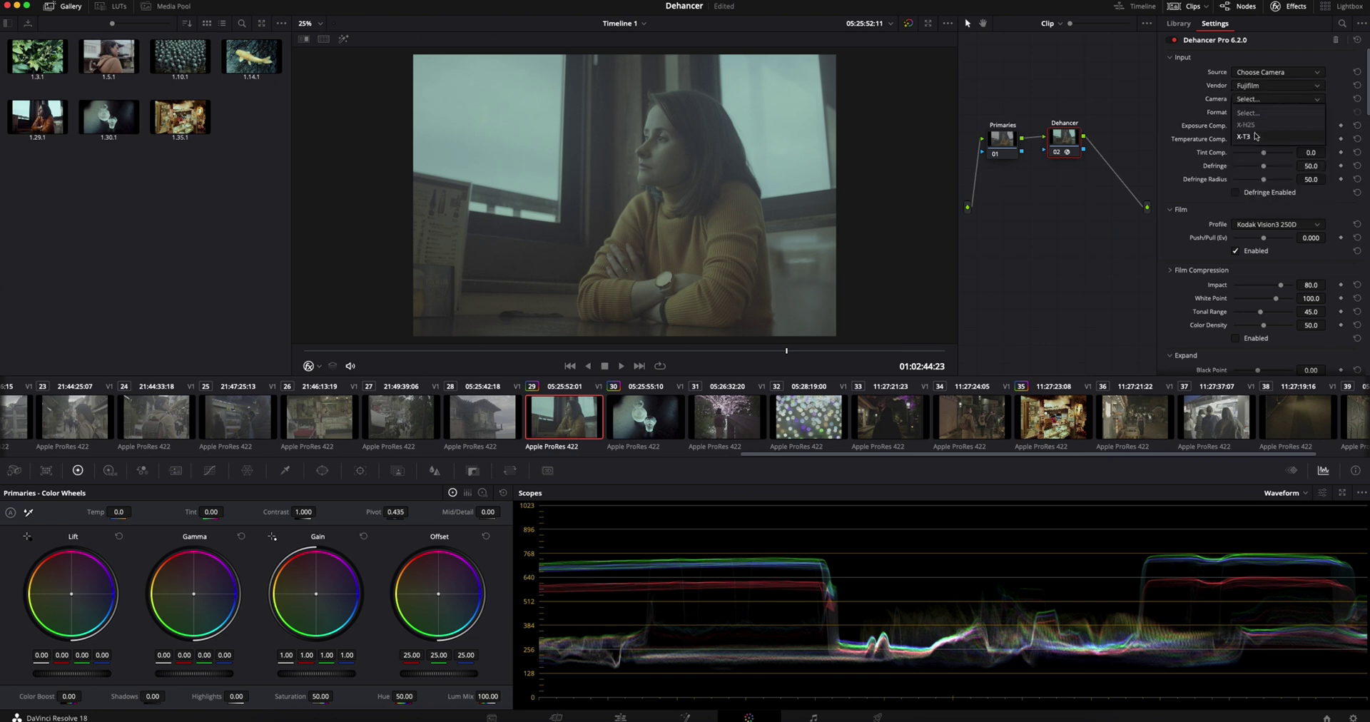
{"action": "left_click", "coordinate": [1257, 125]}
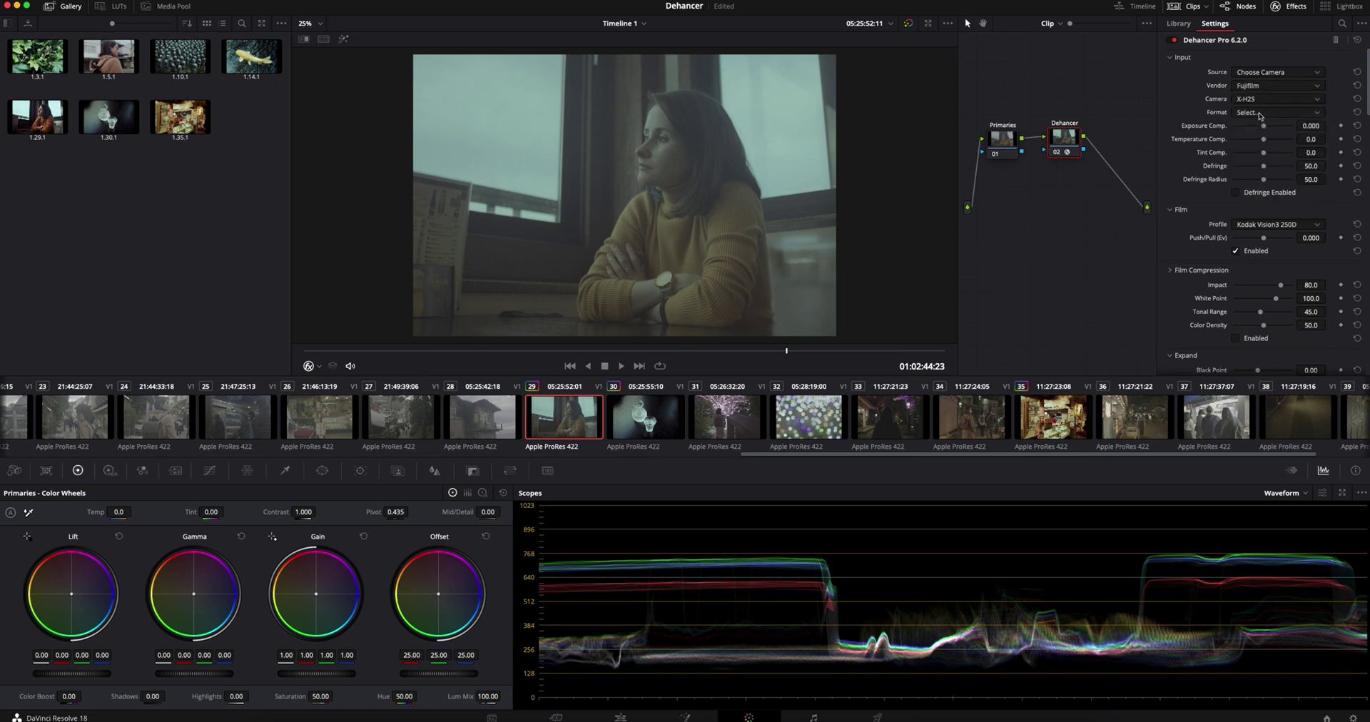
{"action": "left_click", "coordinate": [1260, 114]}
{"action": "left_click", "coordinate": [1250, 152]}
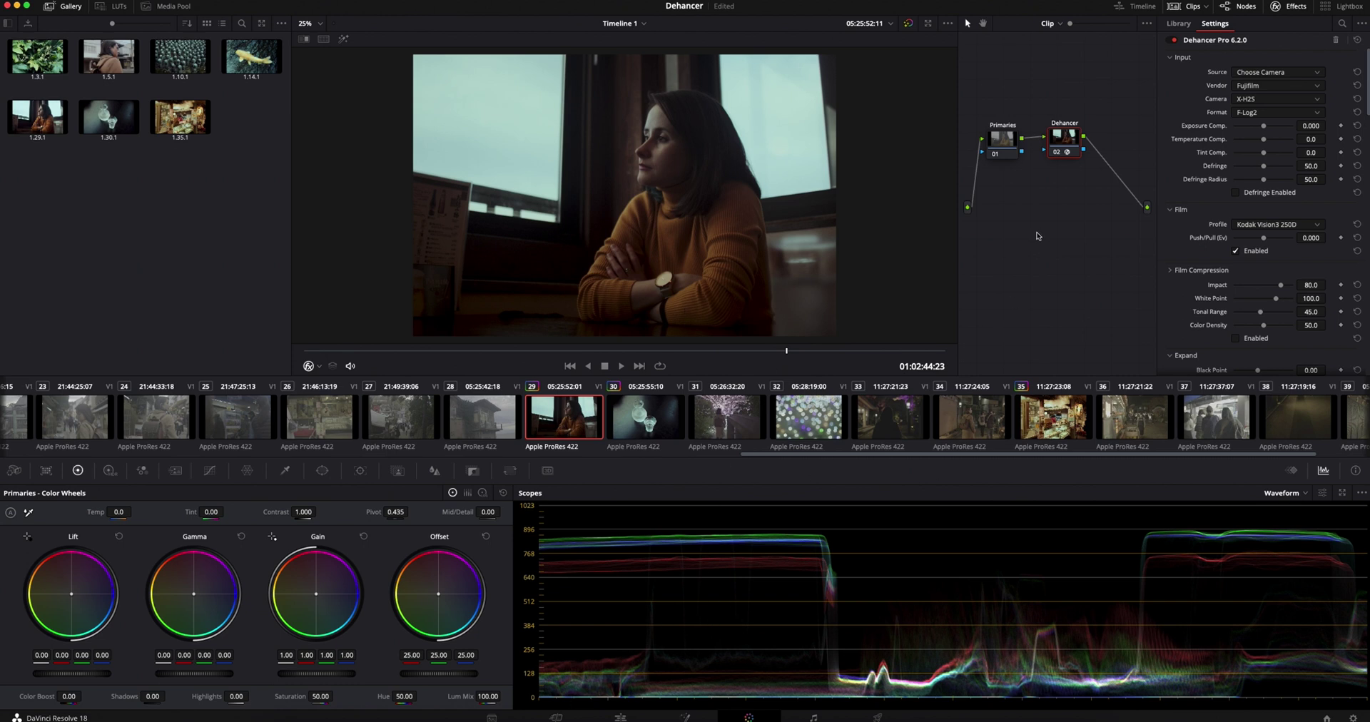
- Check Defringe Enabled, test raising Exposure Comp, then reset it to zero
{"action": "left_click_drag", "start_coordinate": [1067, 147], "coordinate": [1063, 145]}
{"action": "left_click", "coordinate": [1008, 143]}
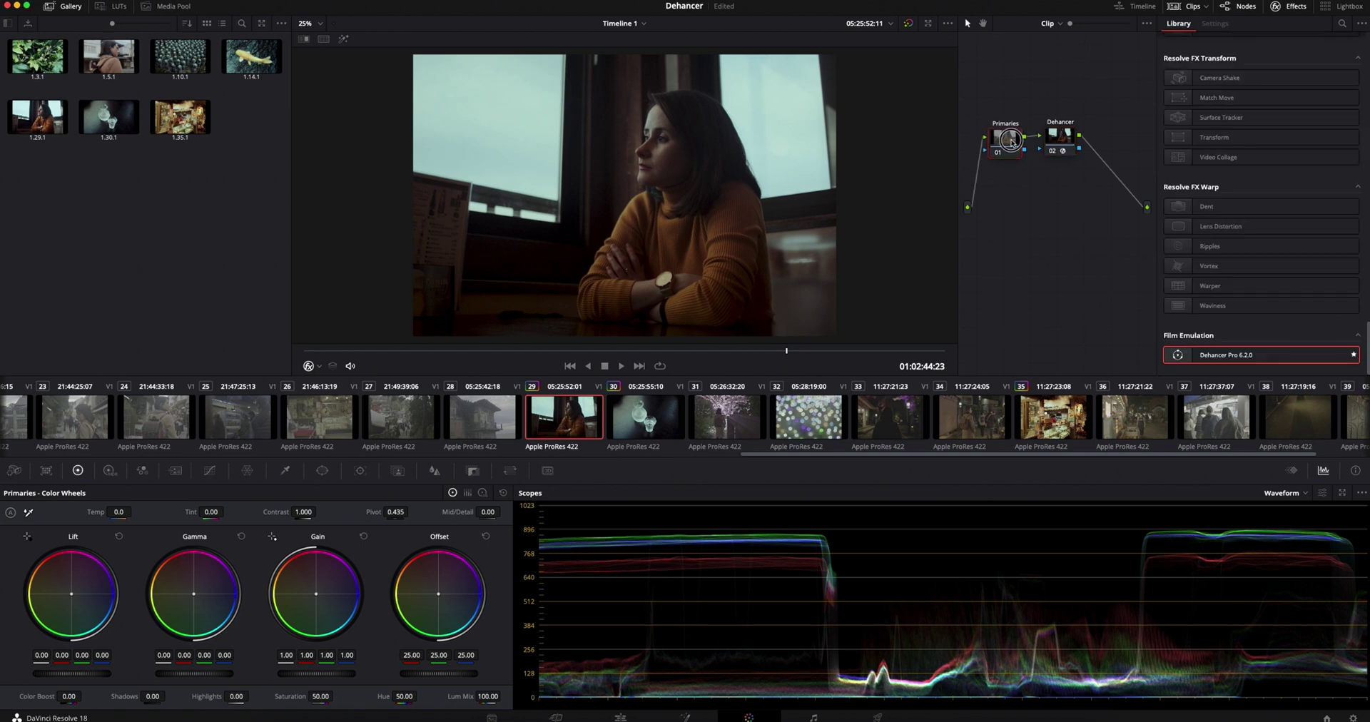
{"action": "left_click", "coordinate": [1057, 143]}
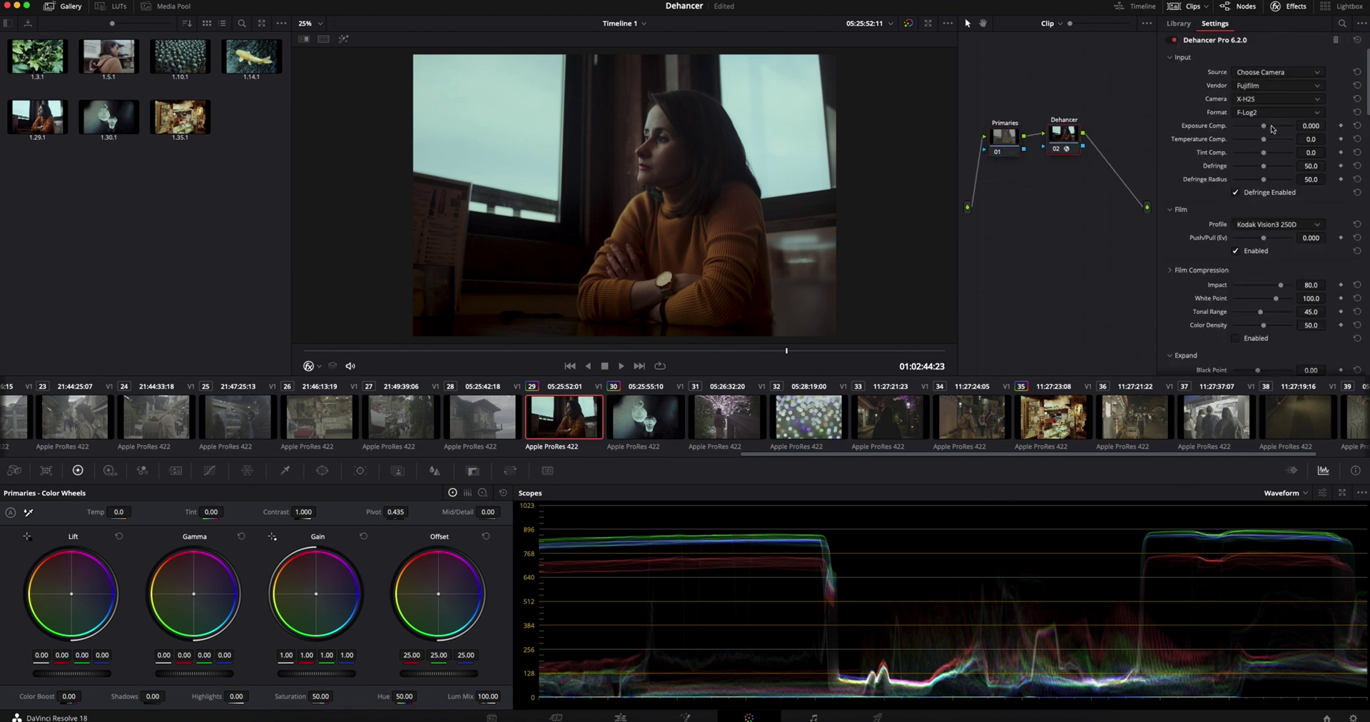
{"action": "left_click_drag", "start_coordinate": [1270, 127], "coordinate": [1275, 128]}
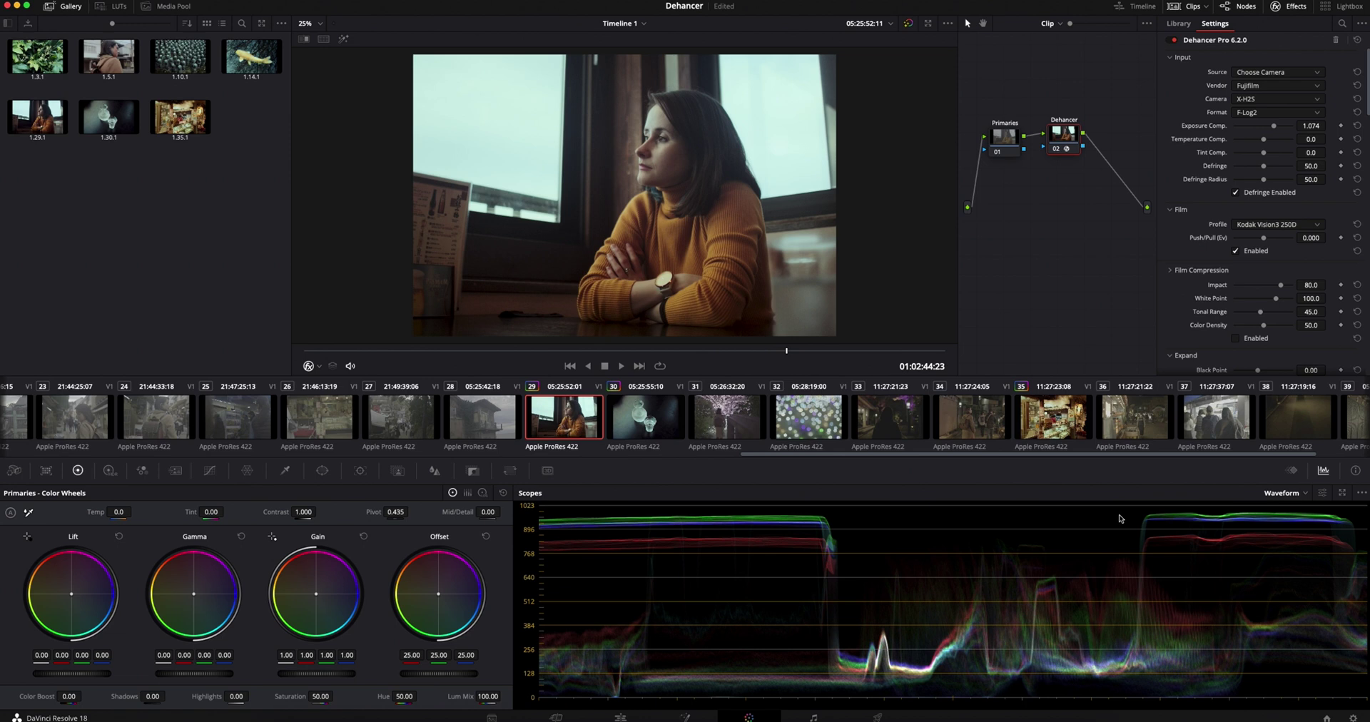
{"action": "left_click", "coordinate": [1358, 129]}
{"action": "left_click", "coordinate": [998, 149]}
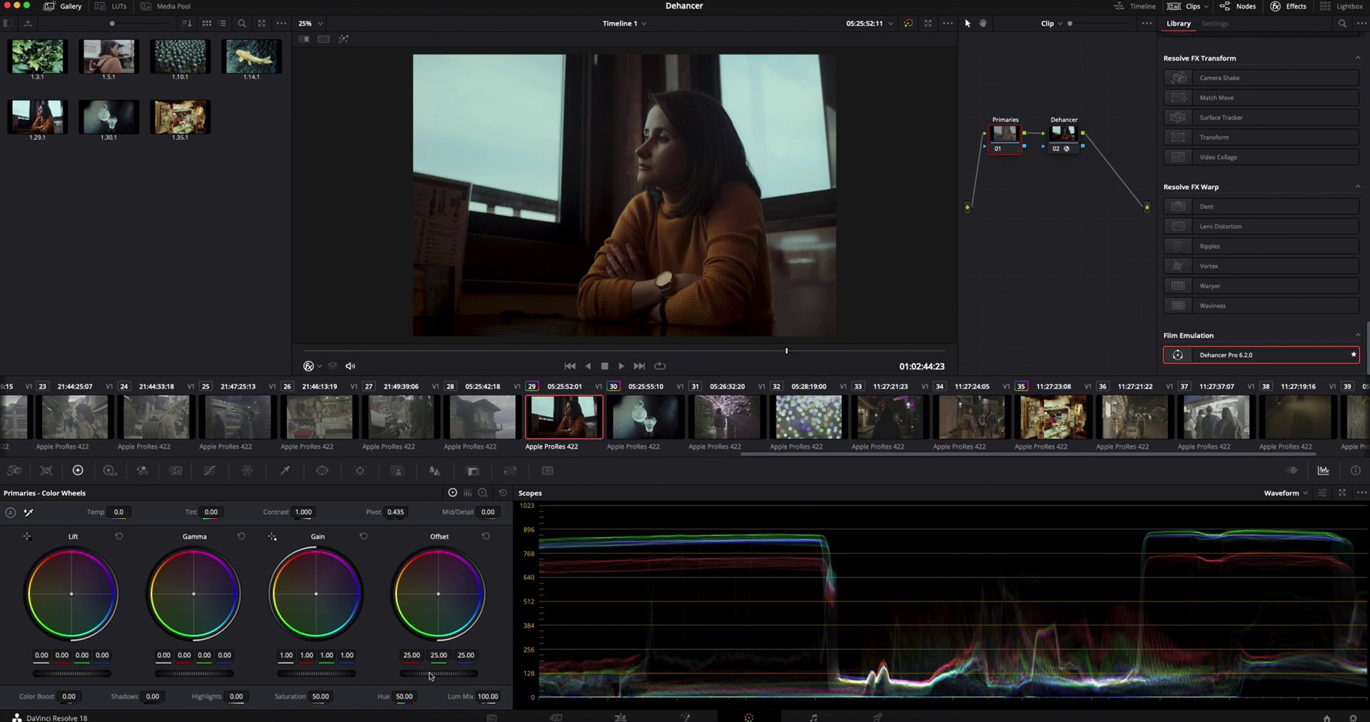
- Raise the master offset, lift the shadows slightly and increase contrast on the Primaries wheels
{"action": "left_click_drag", "start_coordinate": [430, 676], "coordinate": [550, 659]}
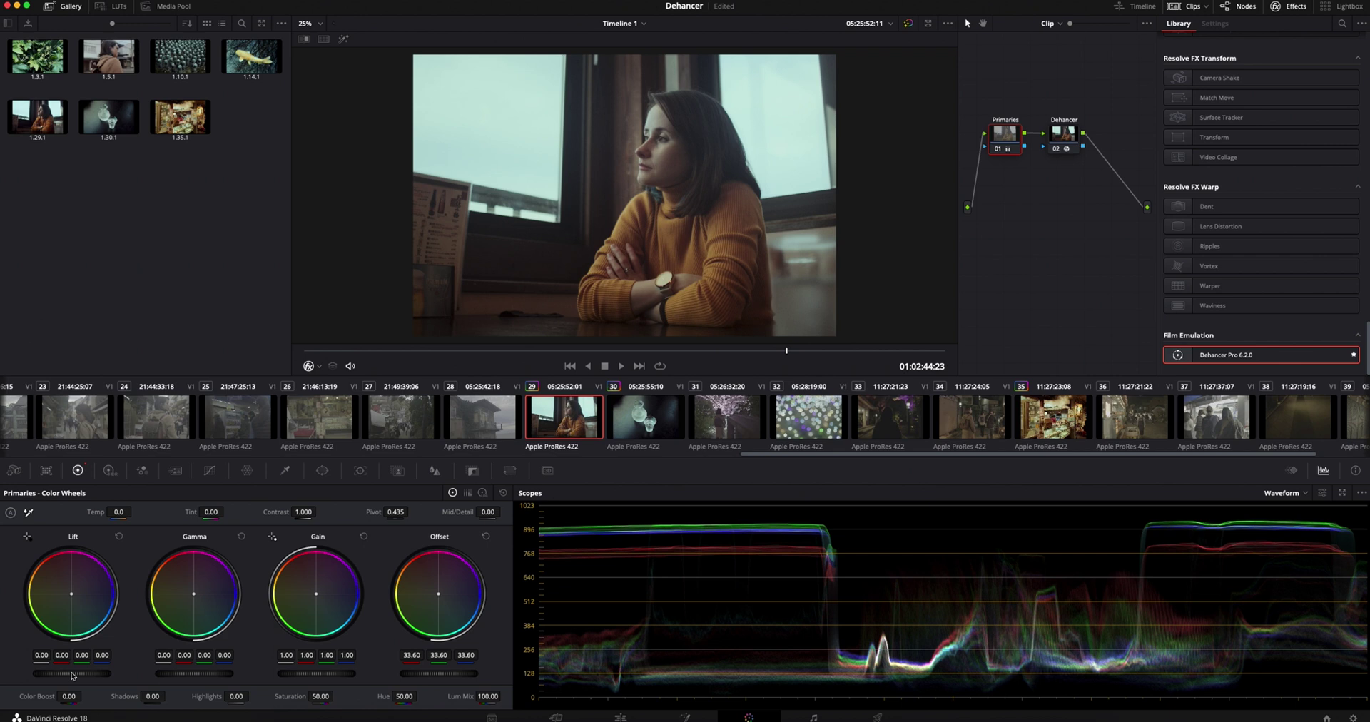
{"action": "left_click_drag", "start_coordinate": [73, 675], "coordinate": [60, 673]}
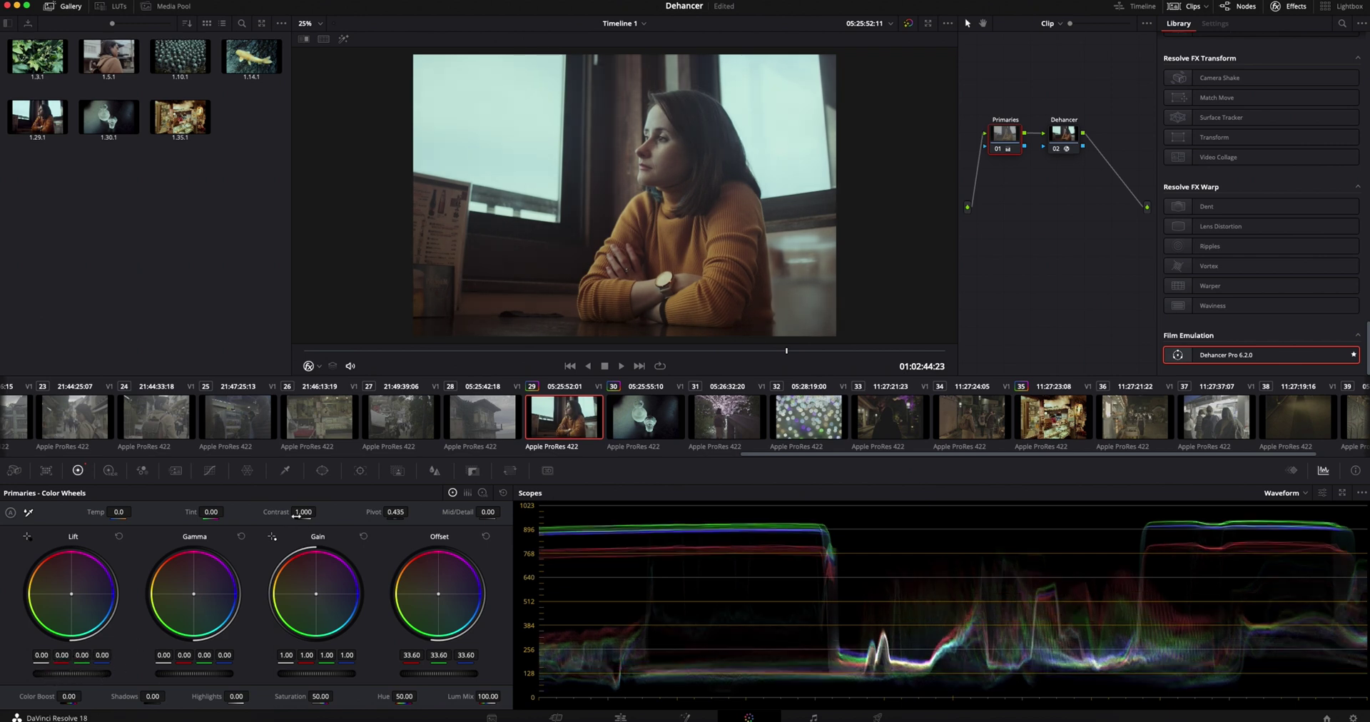
{"action": "left_click_drag", "start_coordinate": [297, 514], "coordinate": [325, 512]}
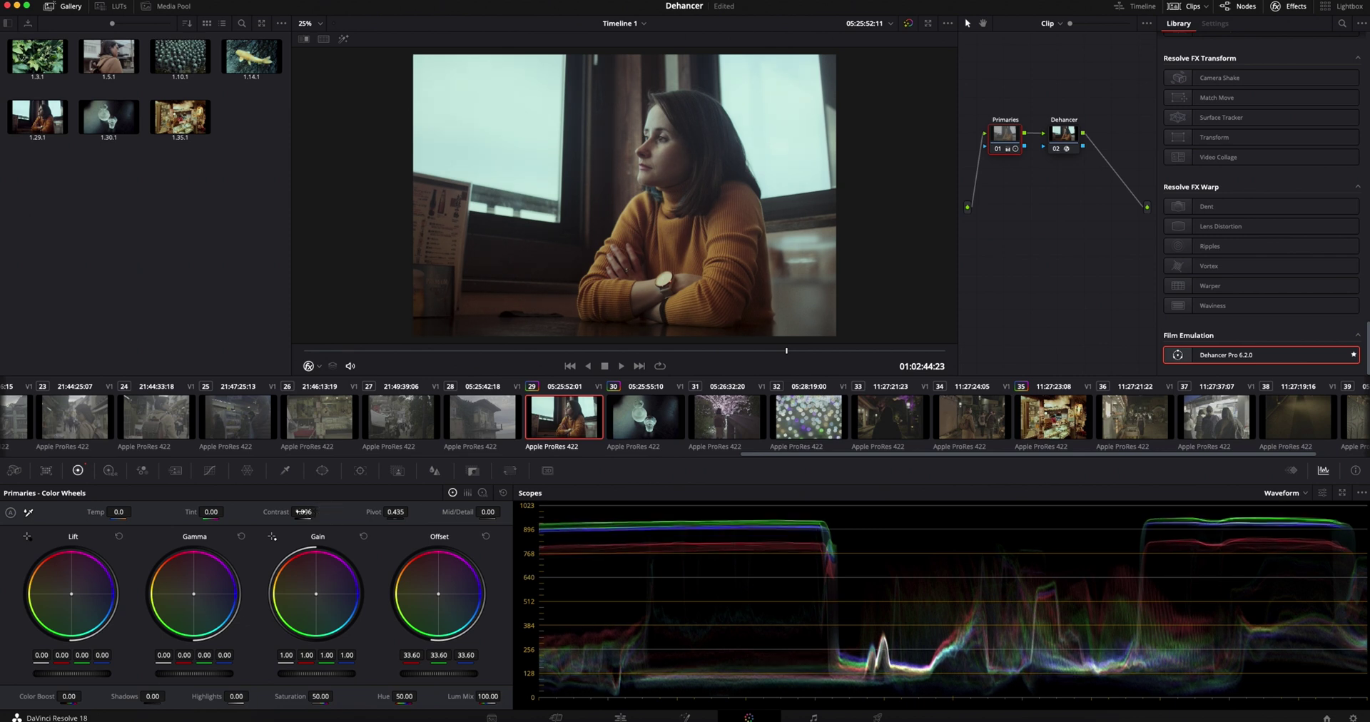
- Toggle the Primaries node off and on to compare before and after
{"action": "left_click", "coordinate": [998, 149]}
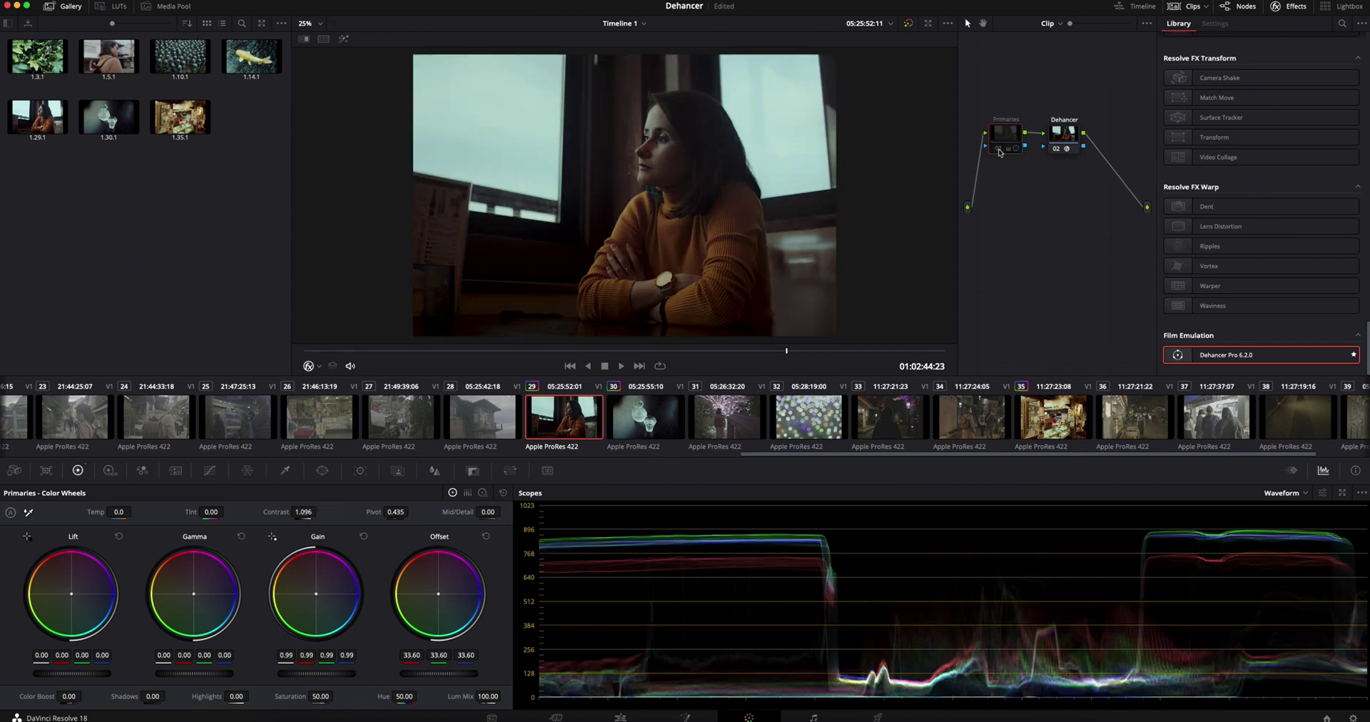
{"action": "left_click", "coordinate": [998, 150]}
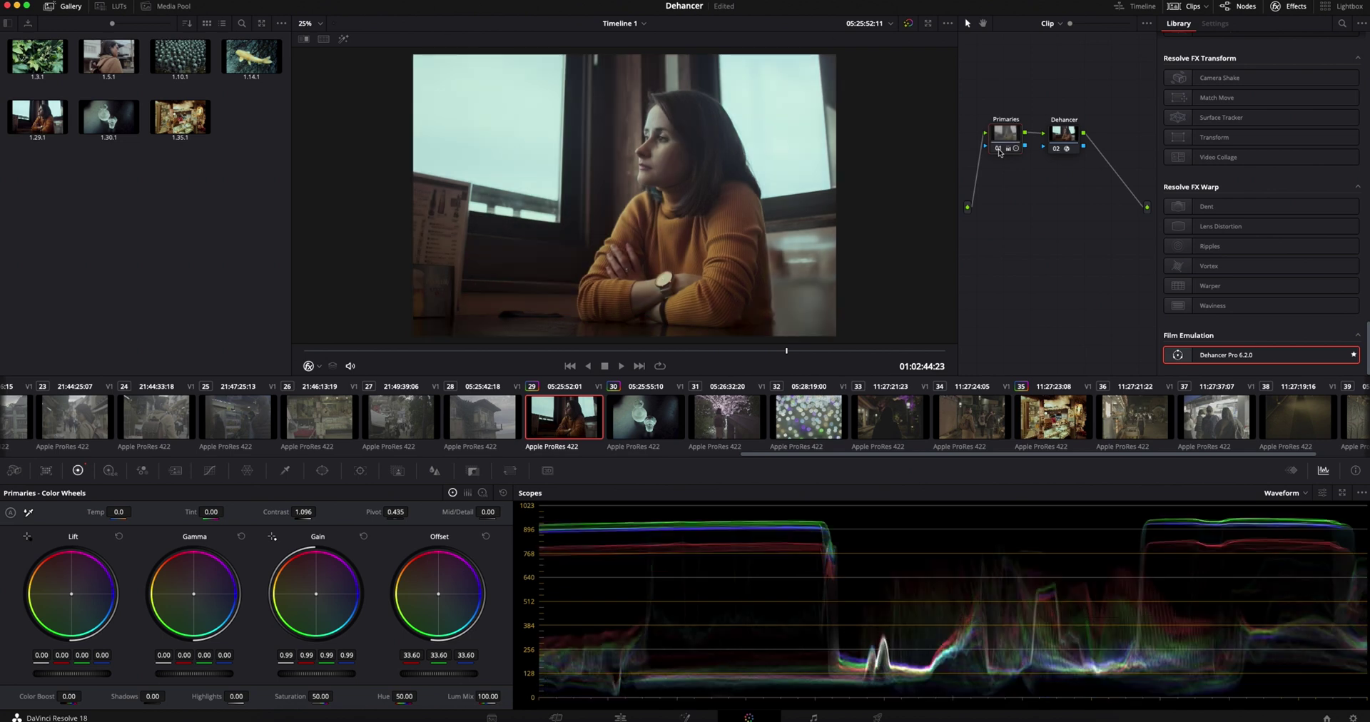
{"action": "left_click", "coordinate": [999, 149]}
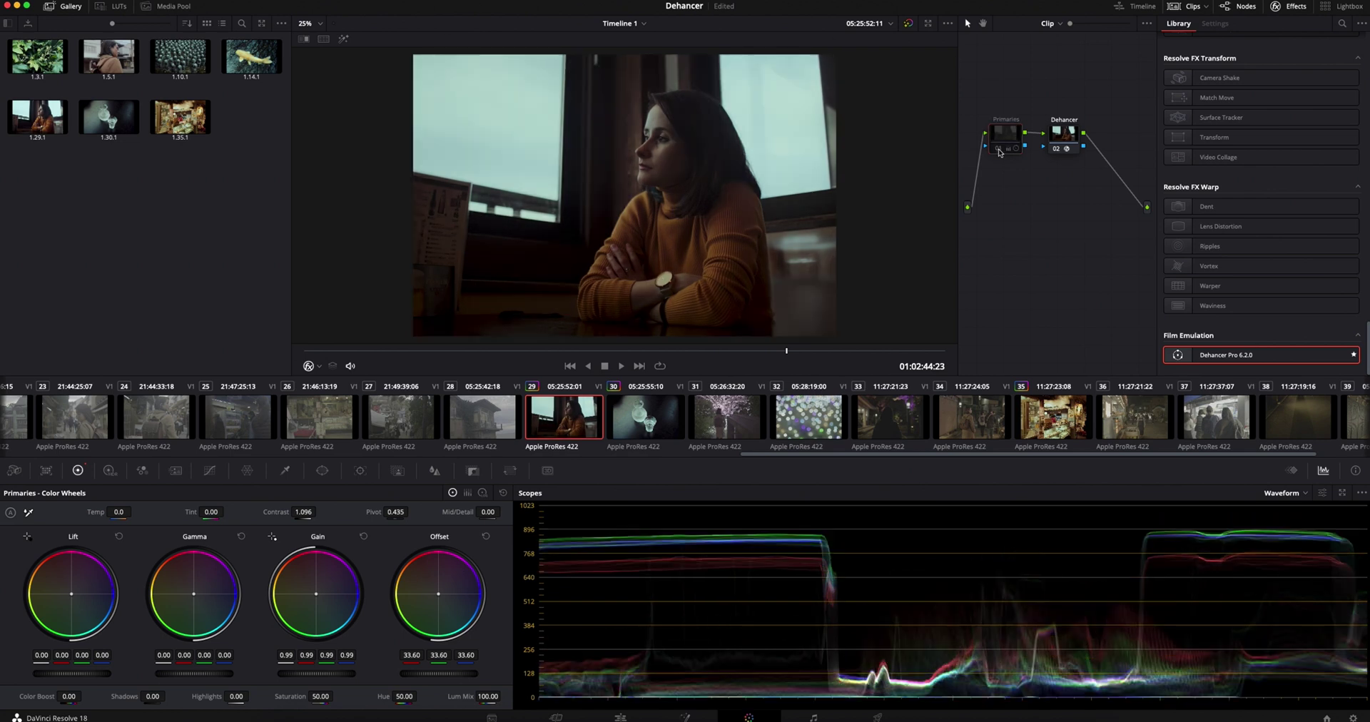
{"action": "left_click", "coordinate": [999, 149]}
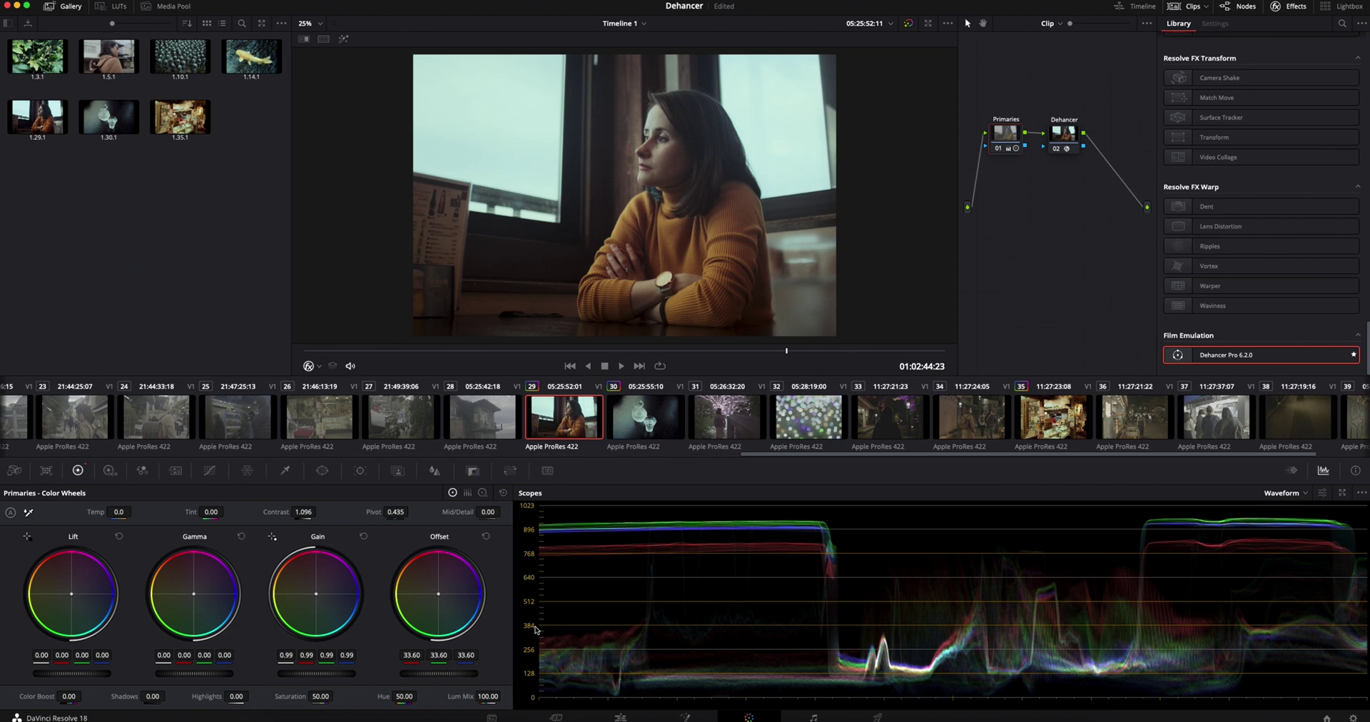
- Reset the Primaries wheels, then set Dehancer Exposure Comp to 1.039 and Temperature Comp to 13.8
{"action": "left_click", "coordinate": [503, 494]}
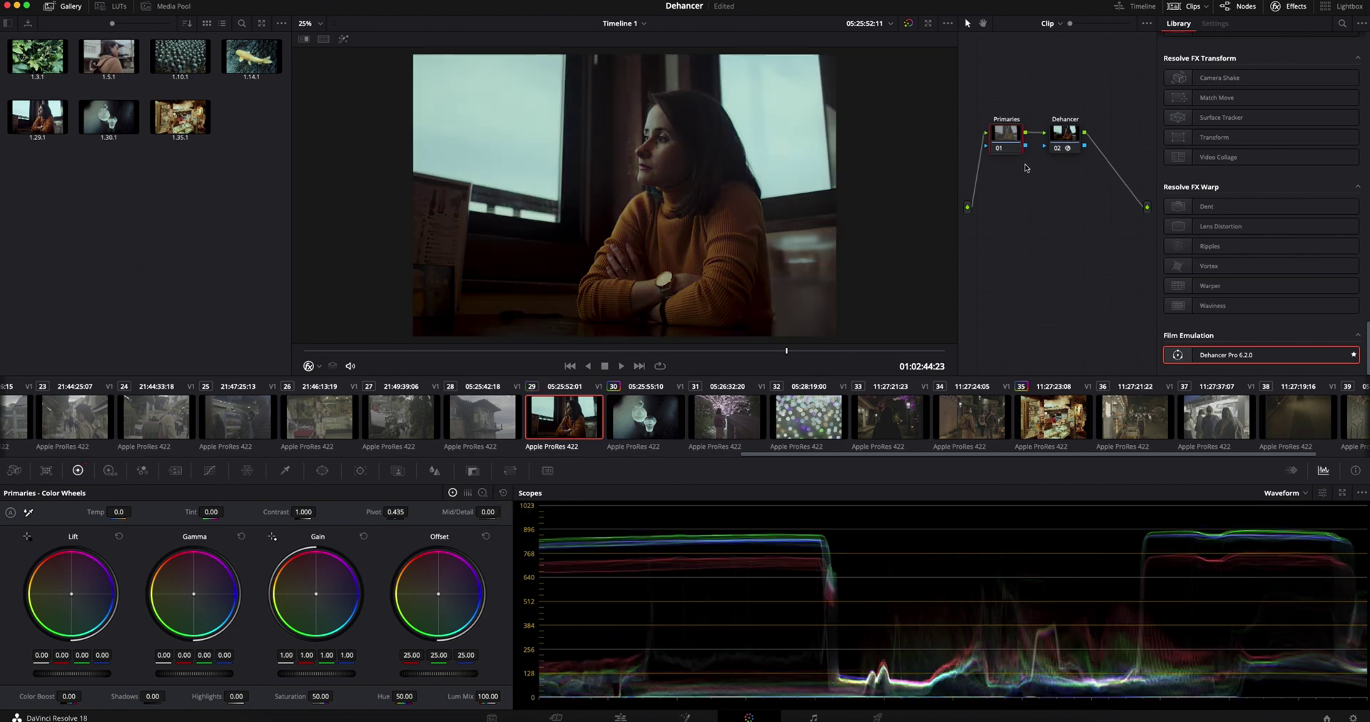
{"action": "left_click", "coordinate": [1069, 134]}
{"action": "left_click_drag", "start_coordinate": [1307, 125], "coordinate": [1229, 325]}
{"action": "left_click_drag", "start_coordinate": [1265, 142], "coordinate": [1267, 140]}
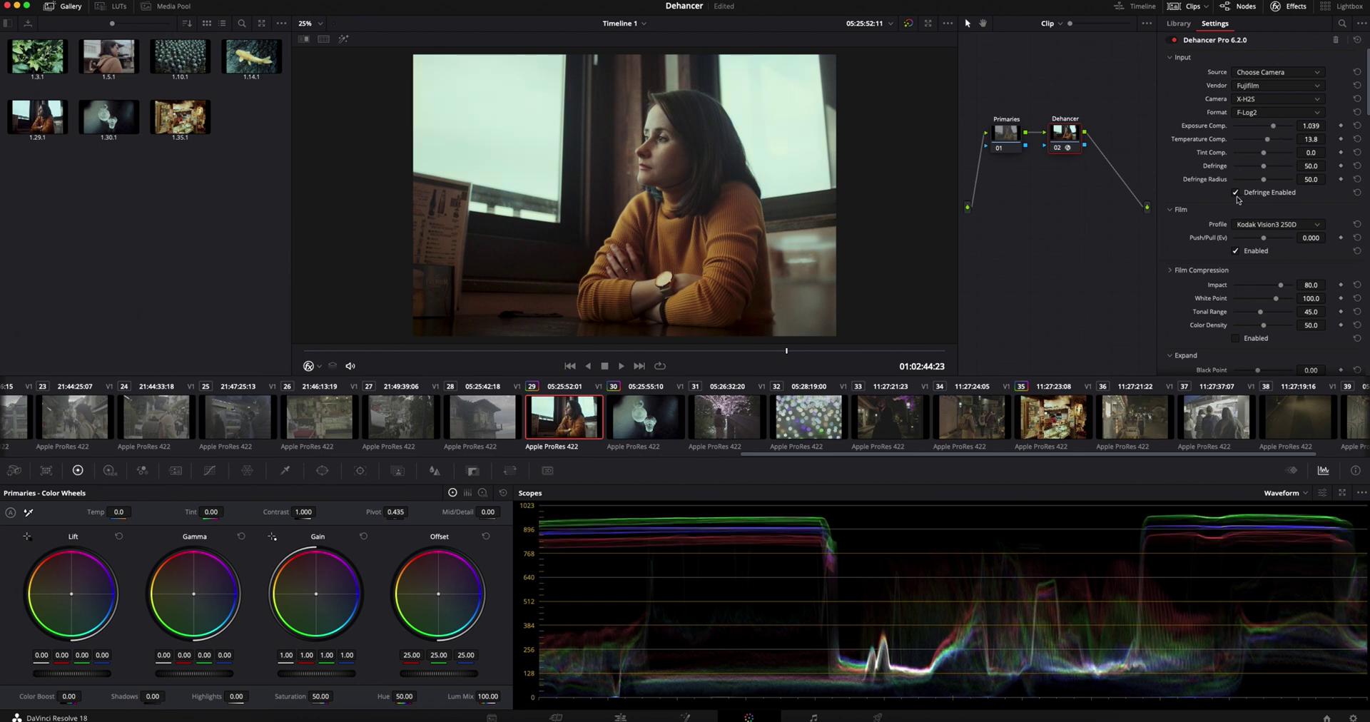
- Try the Kodak Vision3 200T, Ultramax 400 and Portra 800 film profiles
{"action": "scroll", "coordinate": [1242, 209], "scroll_direction": "down", "scroll_amount": 1}
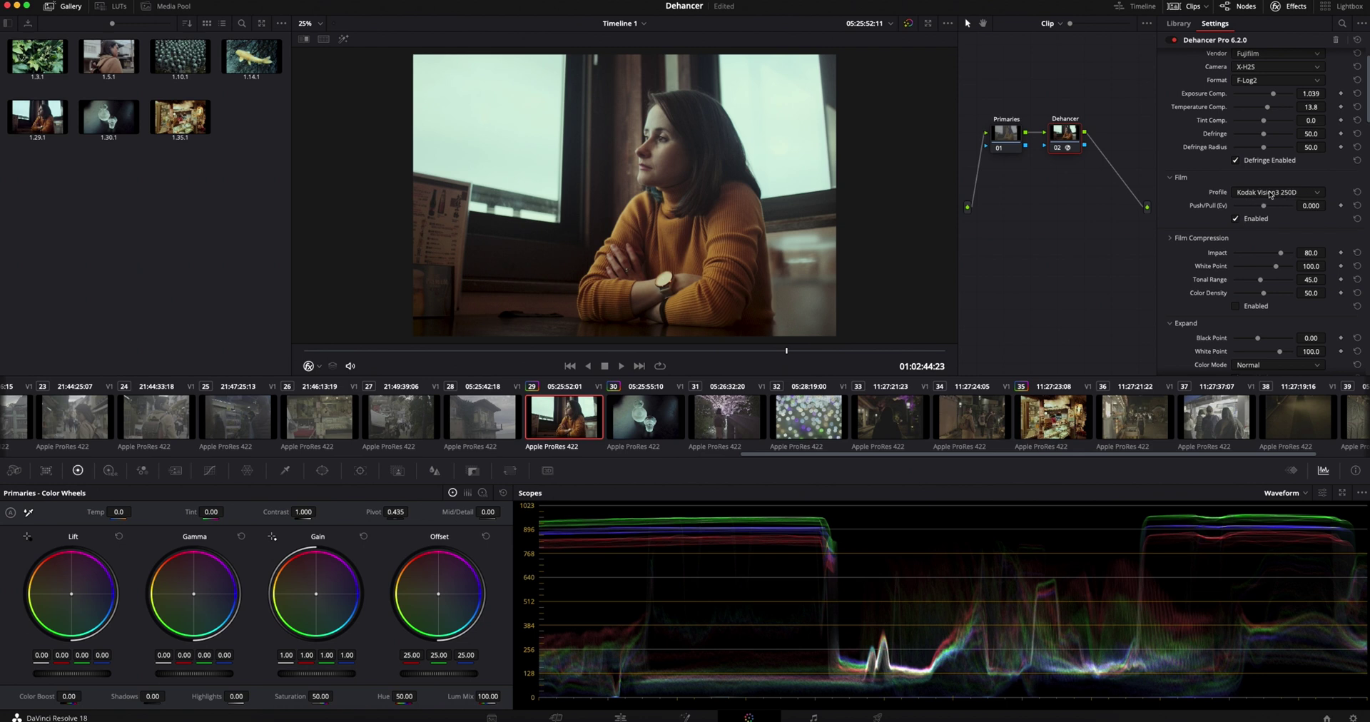
{"action": "left_click", "coordinate": [1270, 194]}
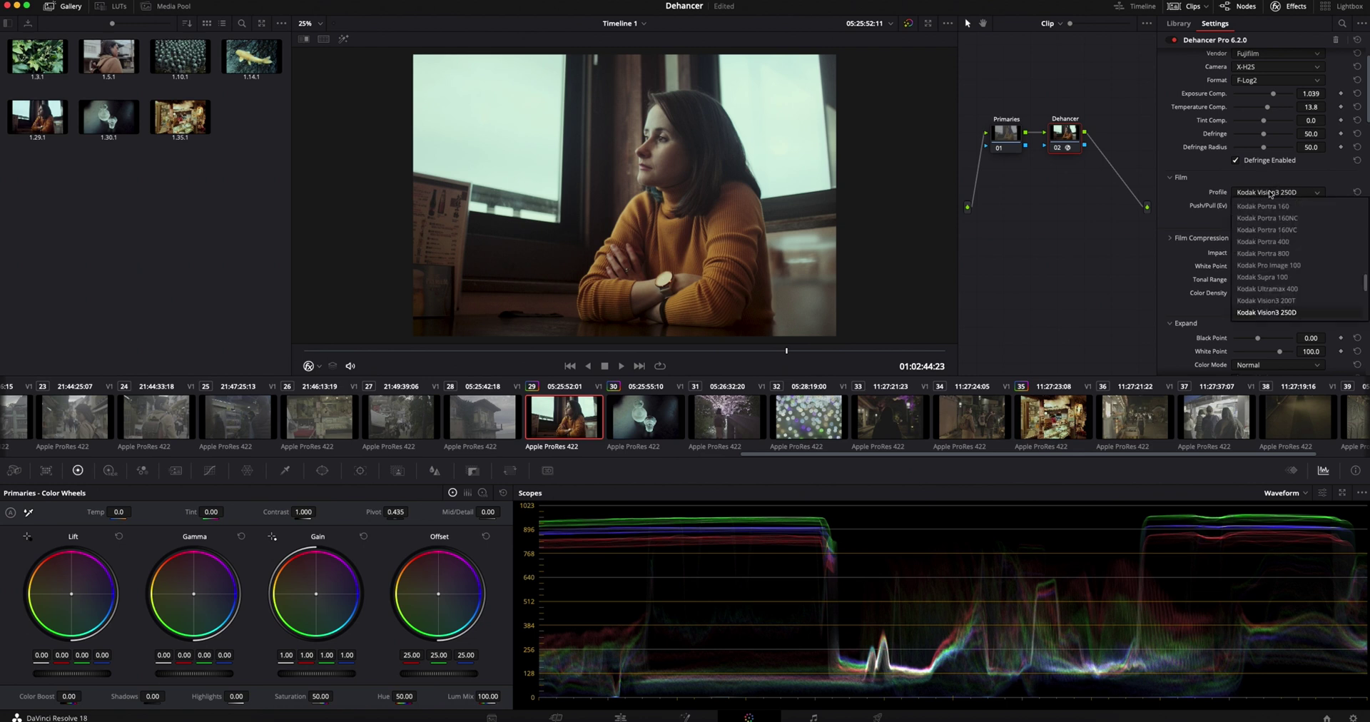
{"action": "left_click", "coordinate": [1267, 301]}
{"action": "left_click", "coordinate": [1281, 193]}
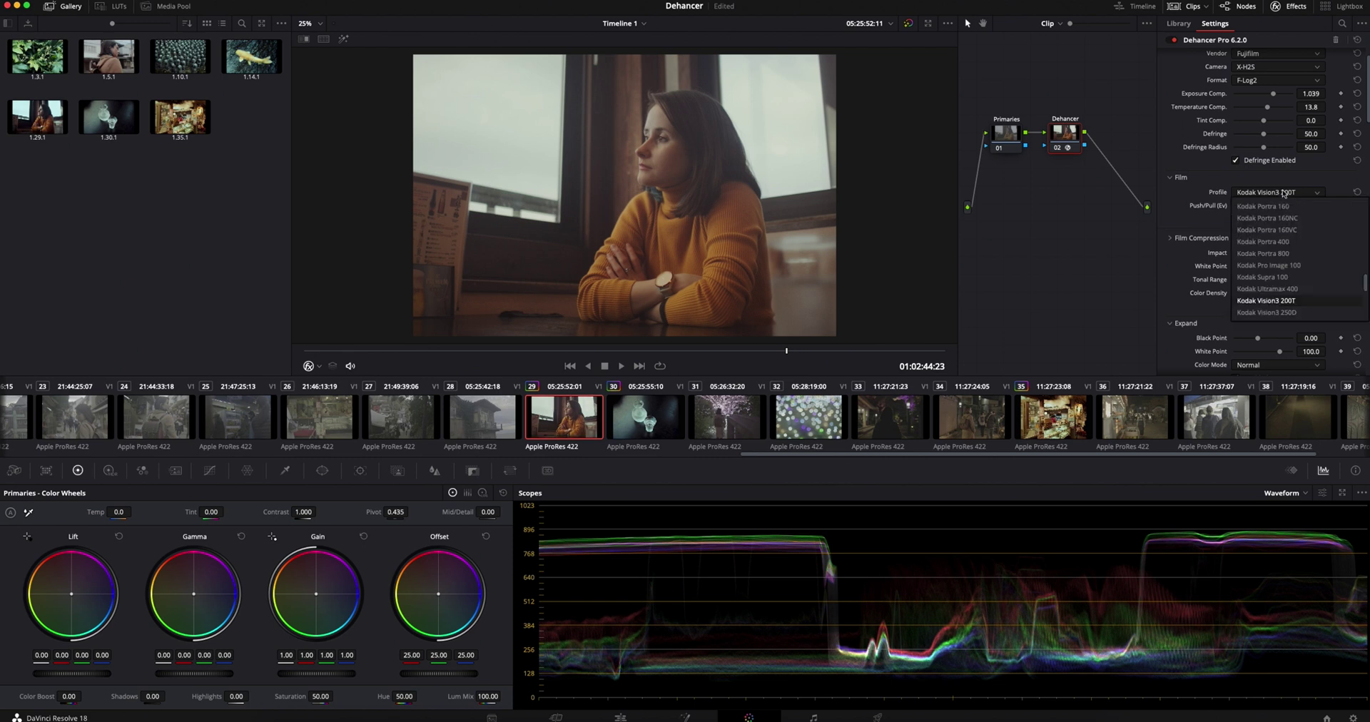
{"action": "left_click", "coordinate": [1263, 289]}
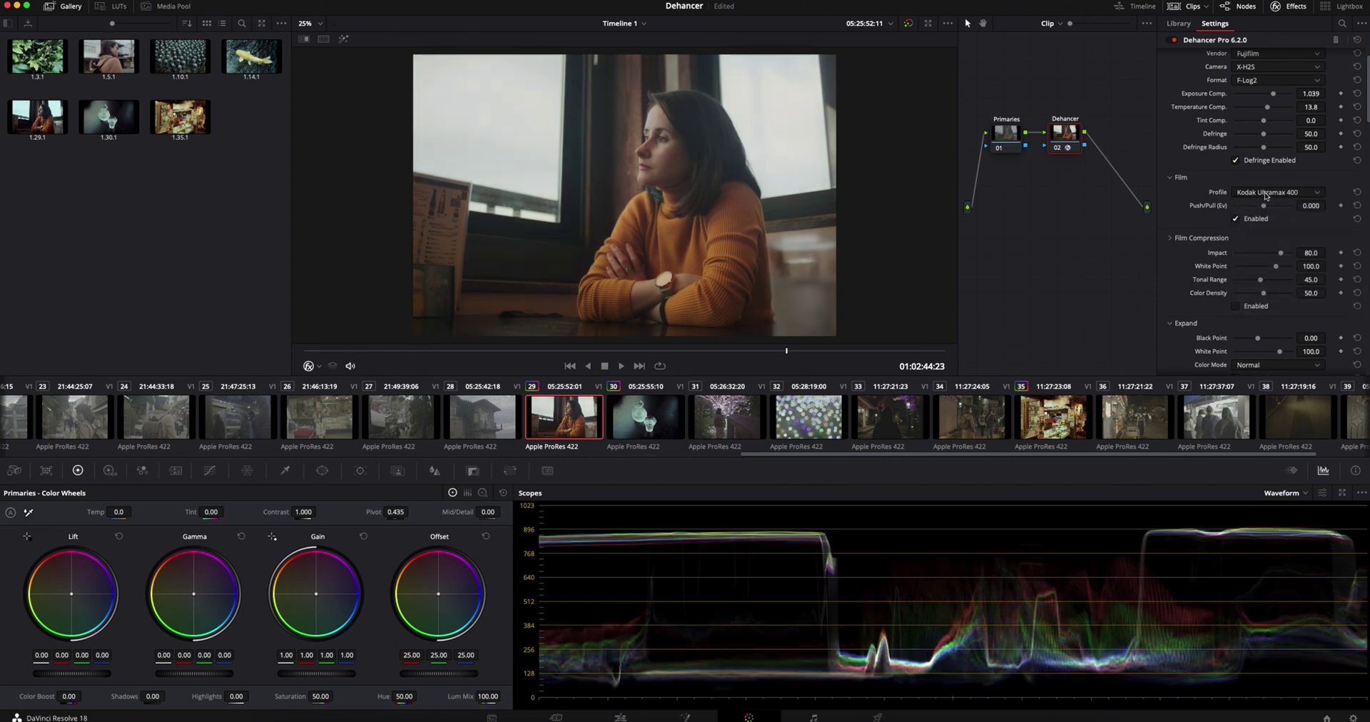
{"action": "left_click", "coordinate": [1267, 192]}
{"action": "left_click", "coordinate": [1274, 255]}
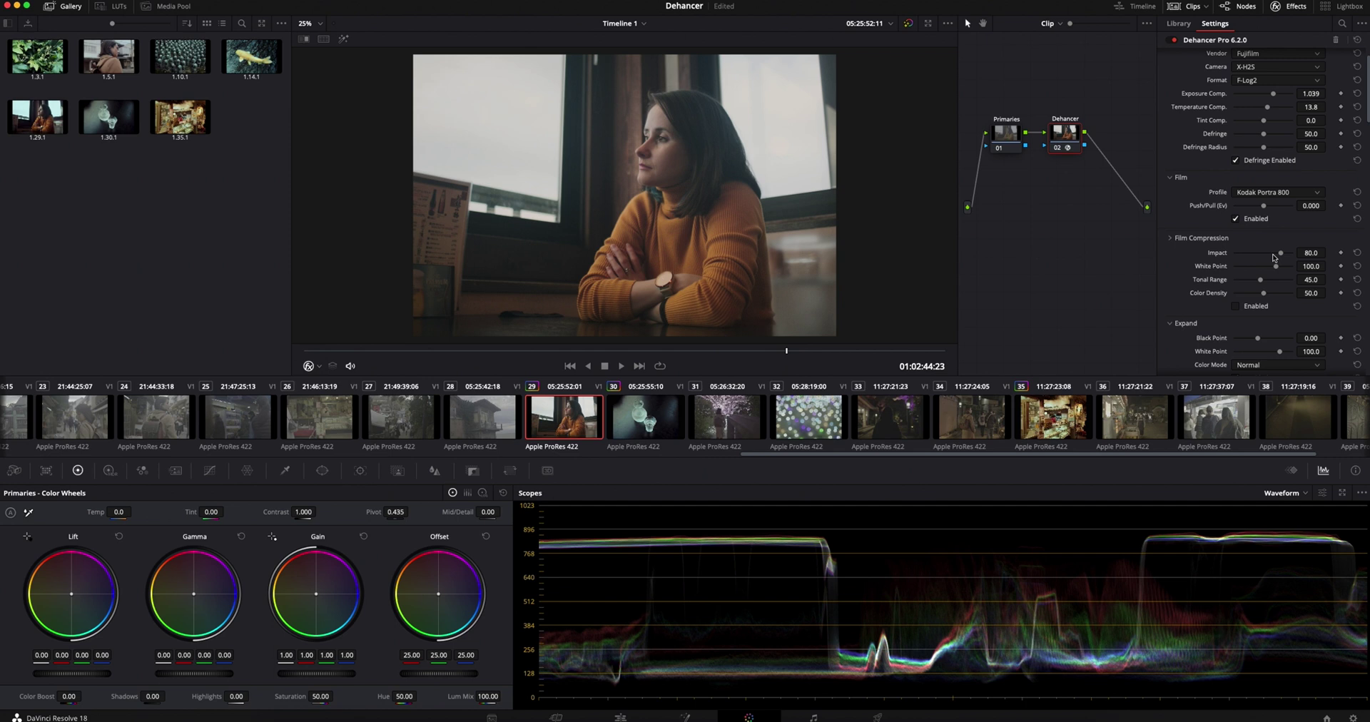
- Try the Cinestill 50D and 800T stocks, pulling the film exposure down
{"action": "left_click", "coordinate": [1276, 194]}
{"action": "scroll", "coordinate": [1285, 236], "scroll_direction": "up", "scroll_amount": 5}
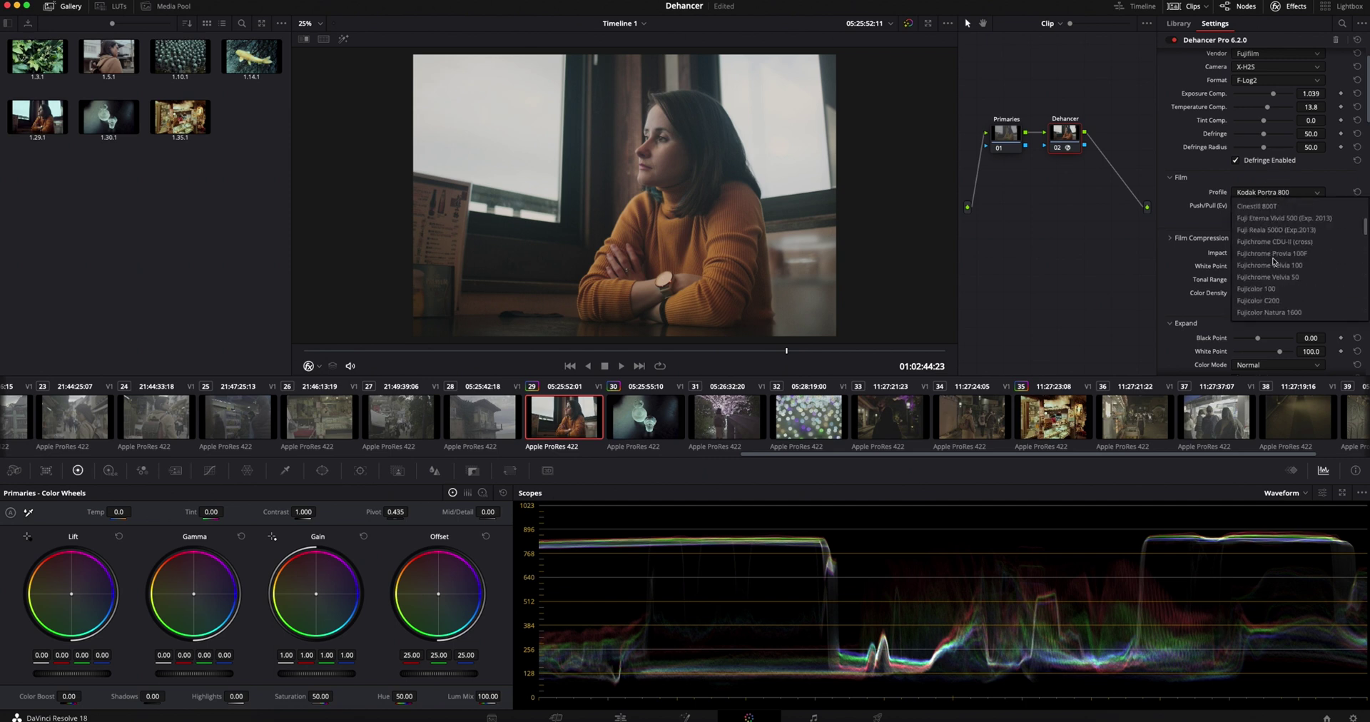
{"action": "scroll", "coordinate": [1267, 257], "scroll_direction": "down", "scroll_amount": 3}
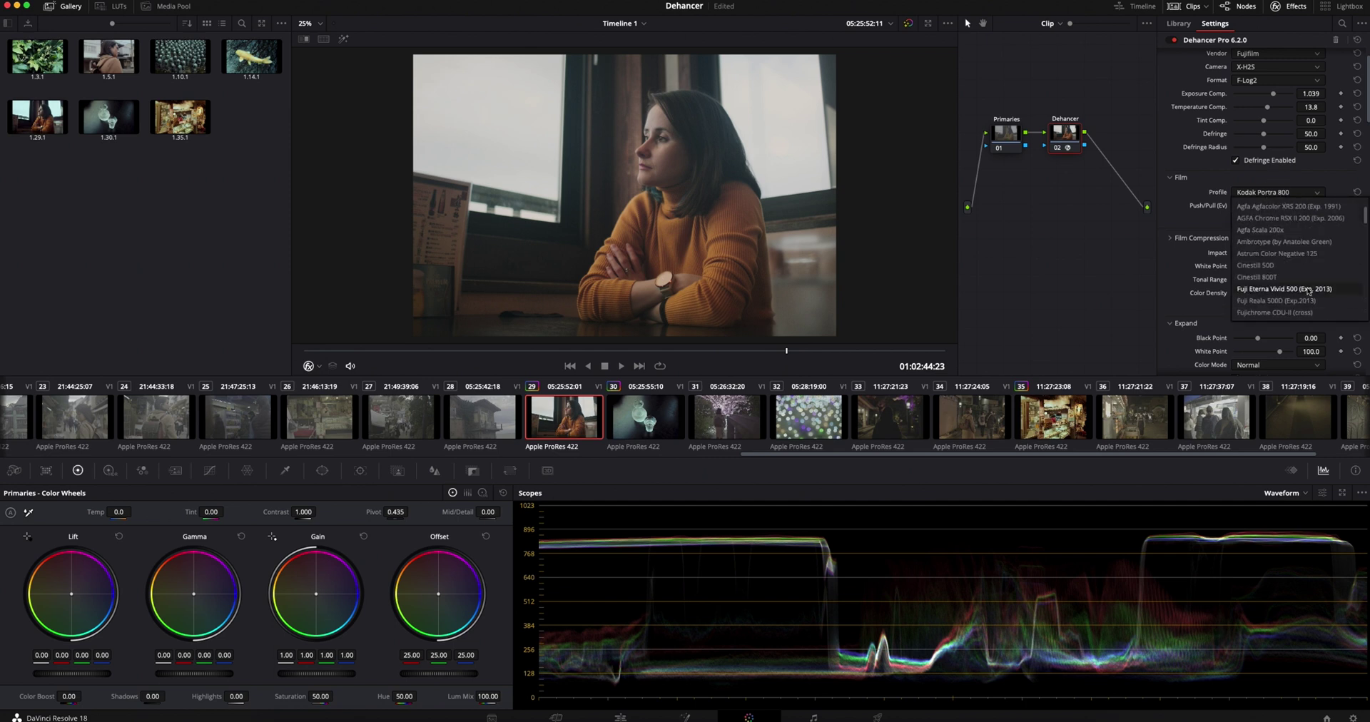
{"action": "left_click", "coordinate": [1256, 265]}
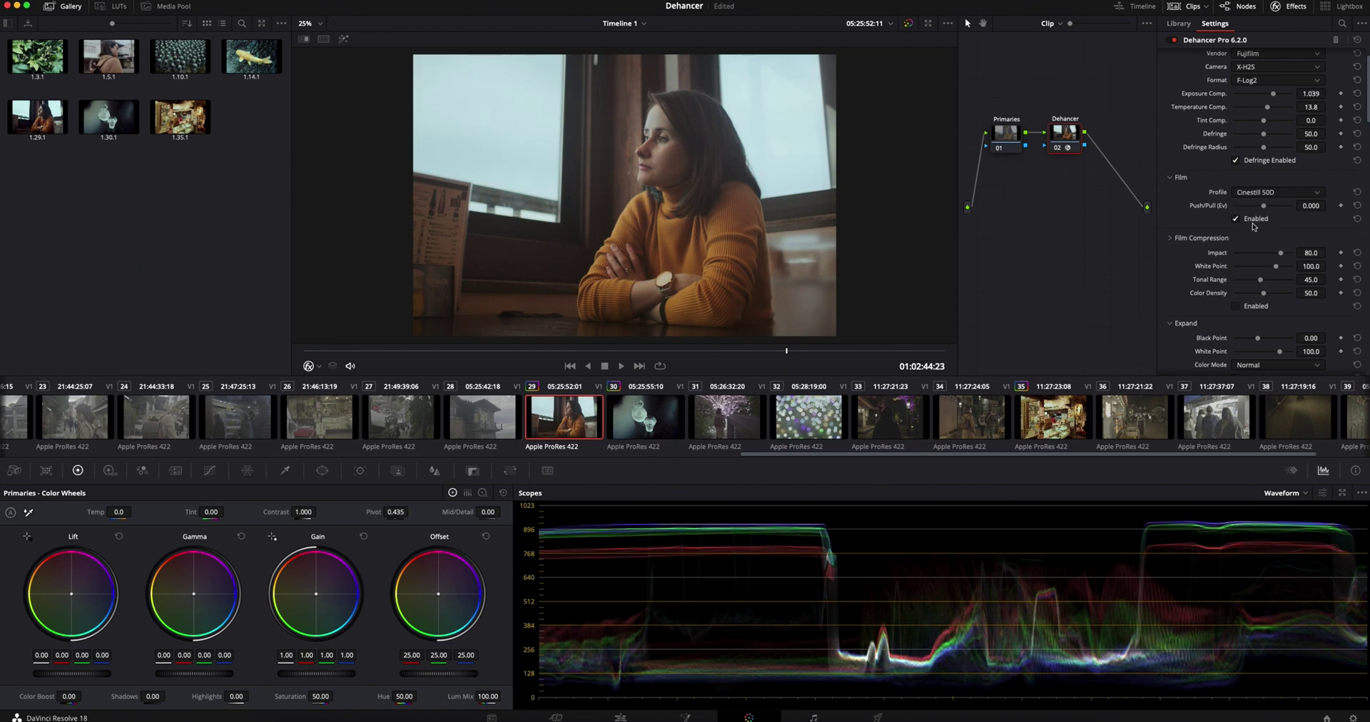
{"action": "left_click", "coordinate": [1270, 192]}
{"action": "left_click", "coordinate": [1267, 277]}
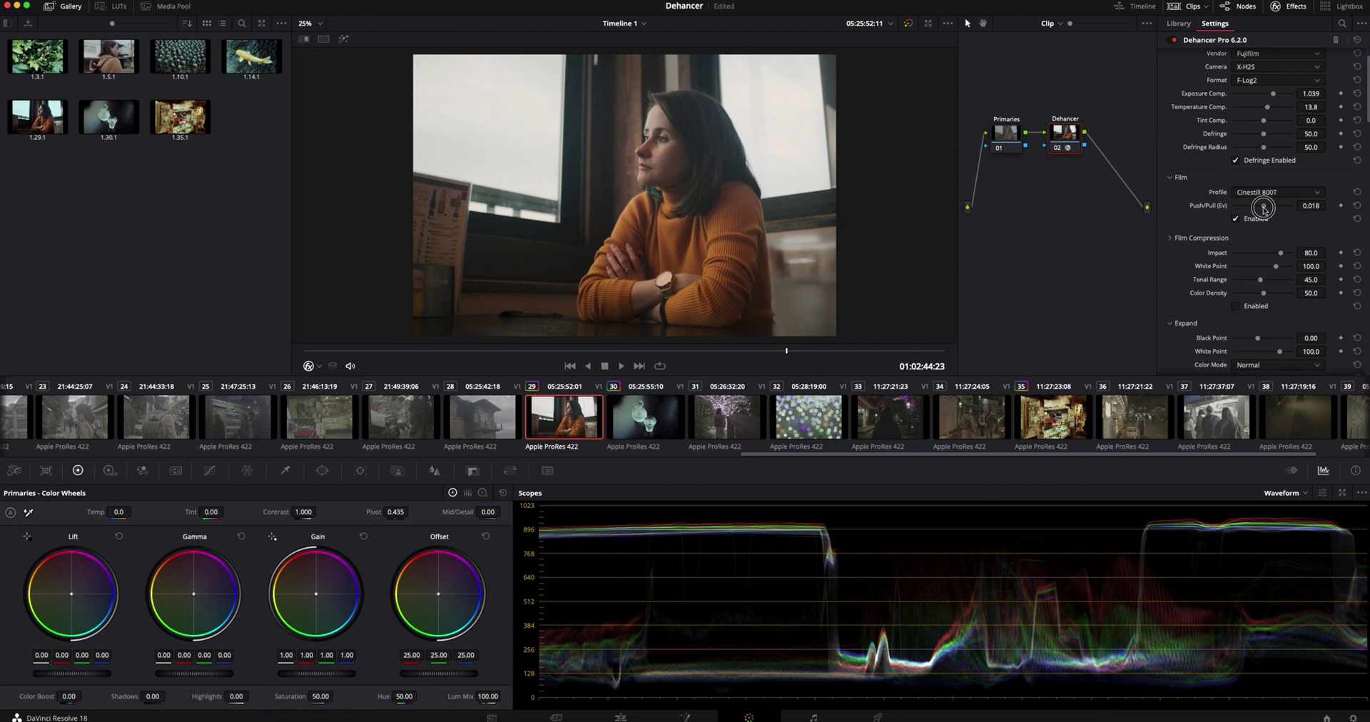
{"action": "mouse_move", "coordinate": [1264, 209]}
{"action": "left_mouse_down"}
{"action": "mouse_move", "coordinate": [1233, 210]}
{"action": "mouse_move", "coordinate": [1297, 214]}
{"action": "mouse_move", "coordinate": [1226, 210]}
{"action": "mouse_move", "coordinate": [1267, 209]}
{"action": "left_mouse_up"}
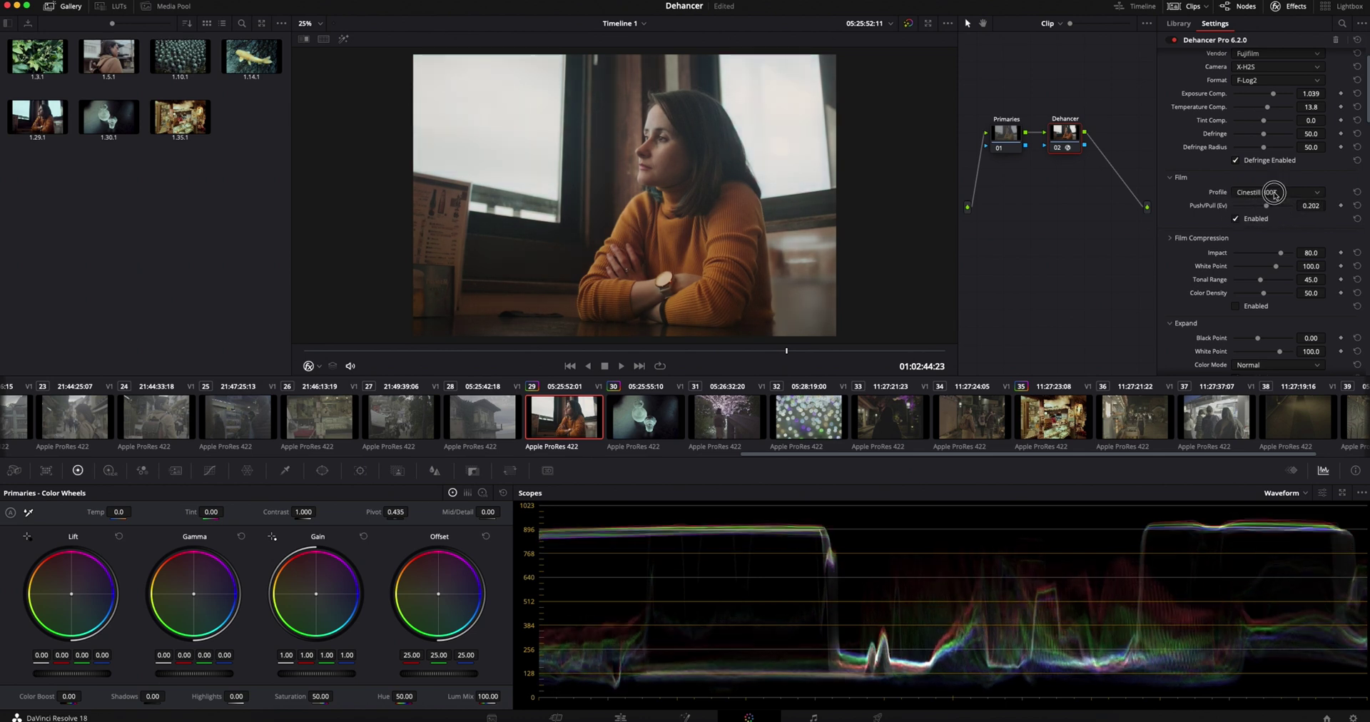
- Switch to Fujichrome Velvia 100 and pull Push/Pull down to -0.238
{"action": "left_click", "coordinate": [1275, 195]}
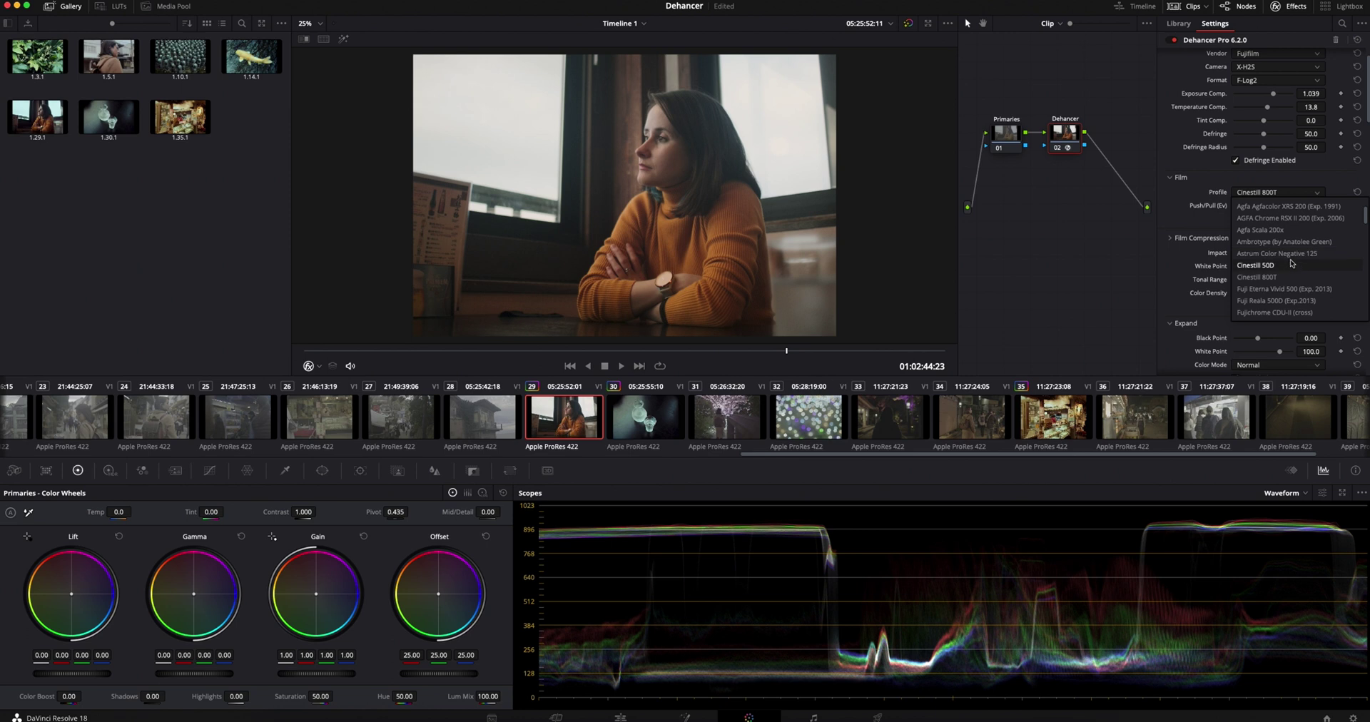
{"action": "scroll", "coordinate": [1292, 262], "scroll_direction": "down", "scroll_amount": 2}
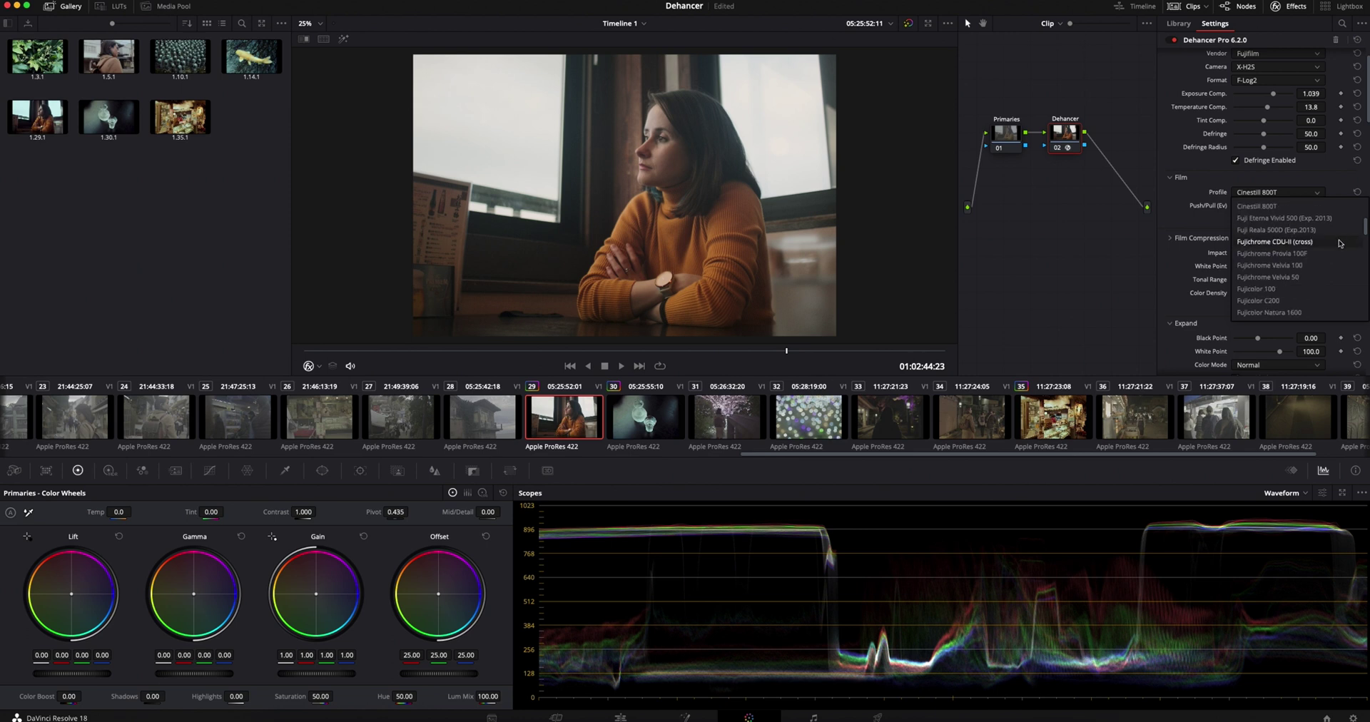
{"action": "left_click", "coordinate": [1324, 266]}
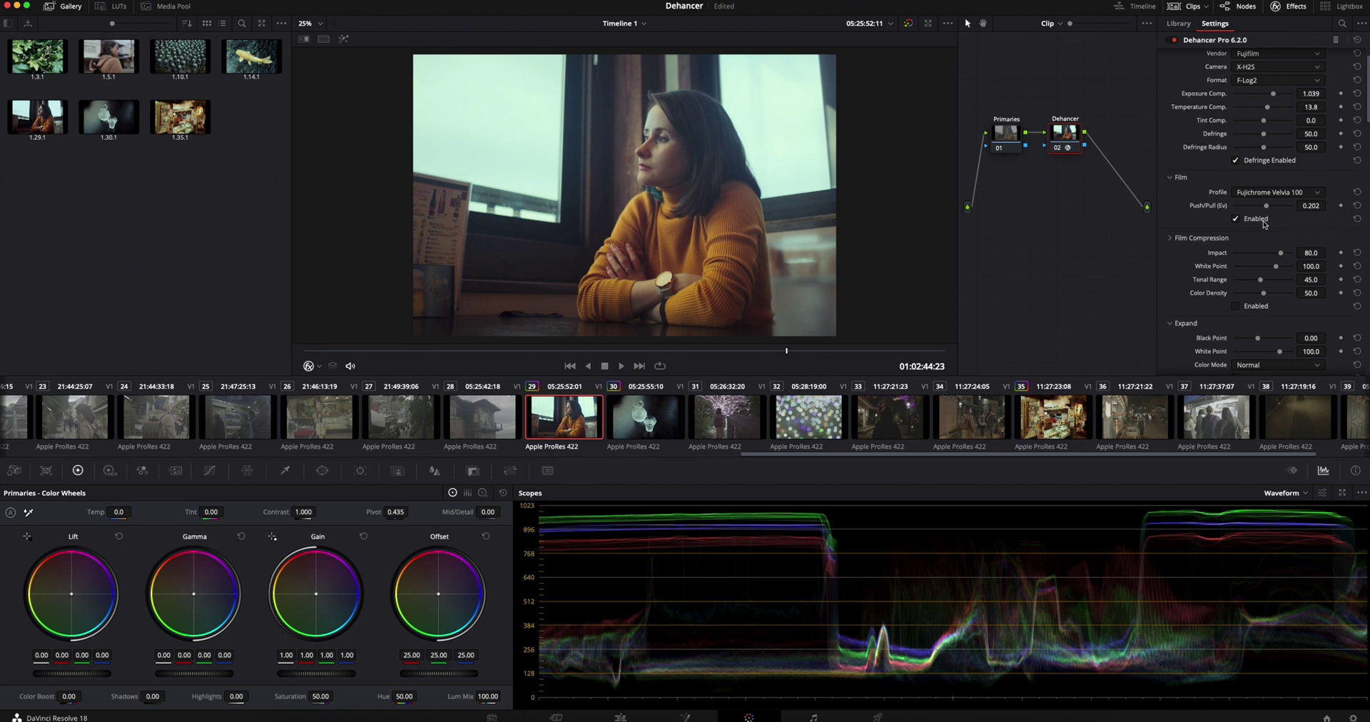
{"action": "mouse_move", "coordinate": [1268, 208]}
{"action": "left_mouse_down"}
{"action": "mouse_move", "coordinate": [1238, 208]}
{"action": "mouse_move", "coordinate": [1302, 210]}
{"action": "mouse_move", "coordinate": [1273, 199]}
{"action": "left_mouse_up"}
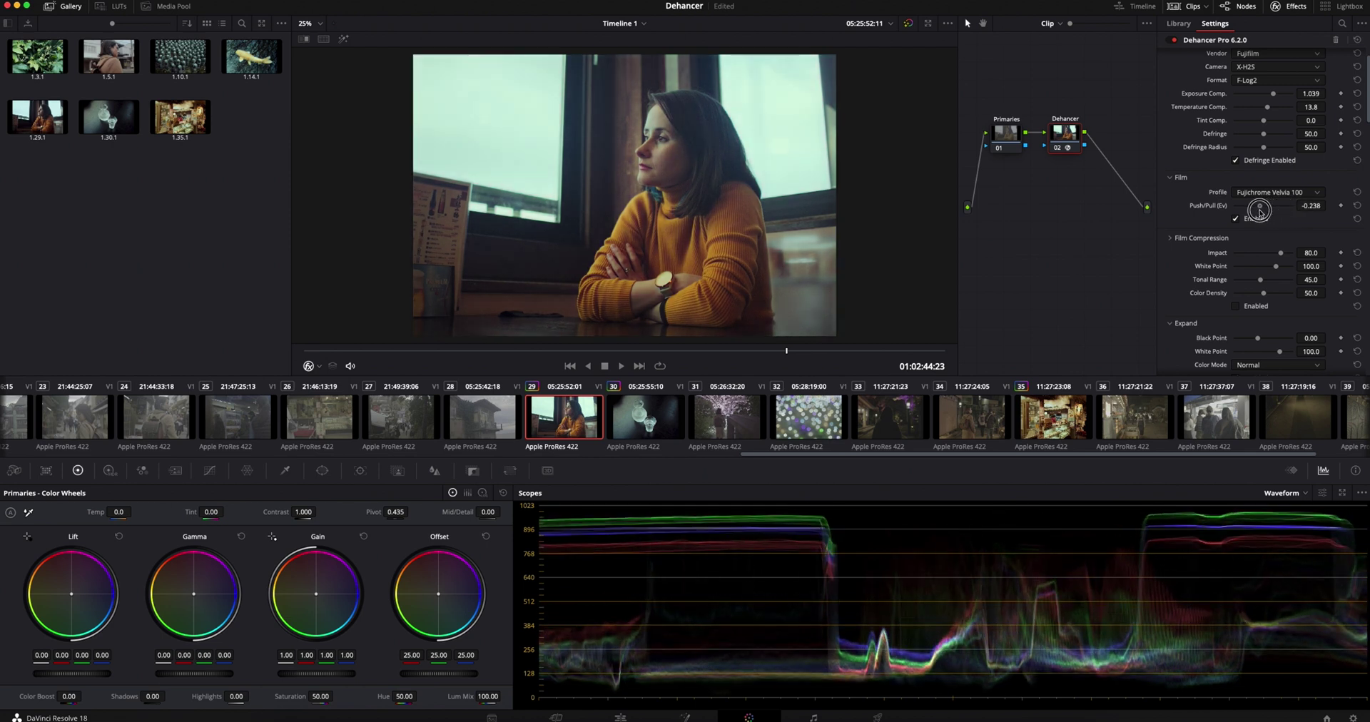
- Choose Kodak Vision3 250D as the film profile and push Push/Pull (Ev) to 0.276
{"action": "left_click", "coordinate": [1272, 195]}
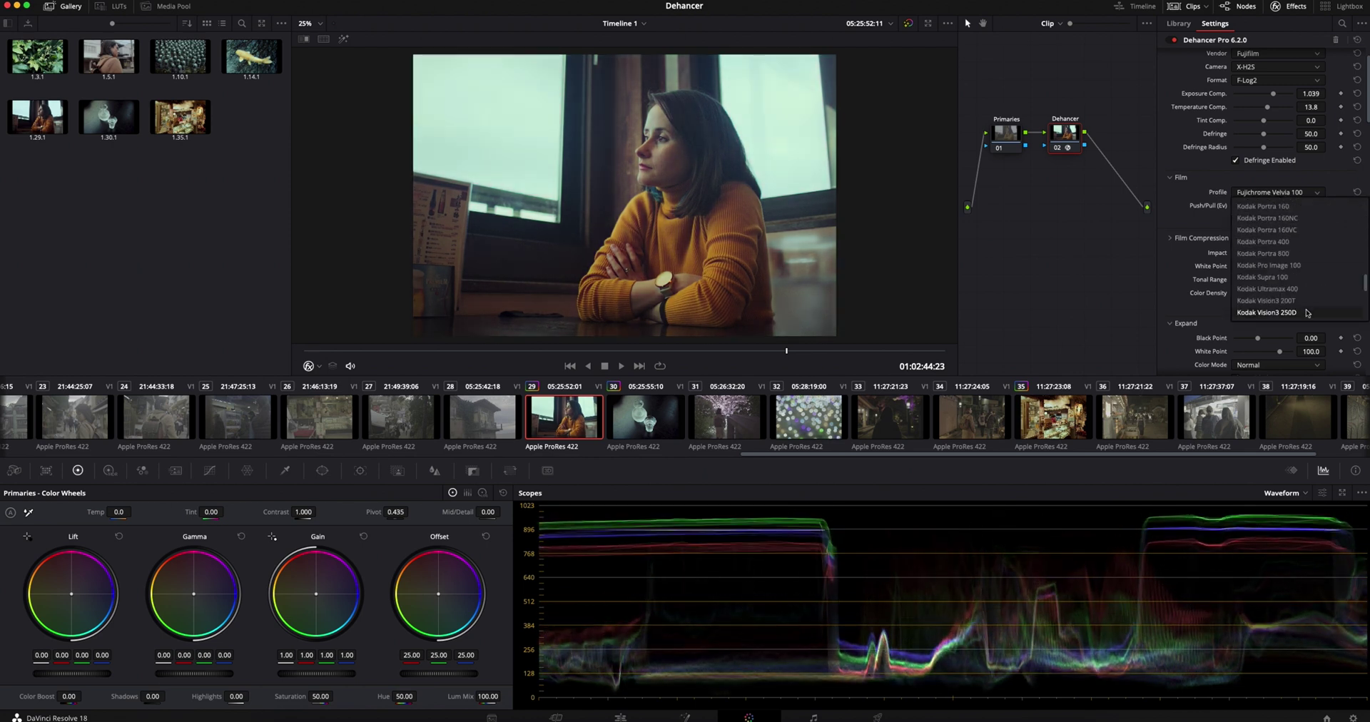
{"action": "scroll", "coordinate": [1307, 313], "scroll_direction": "down", "scroll_amount": 2}
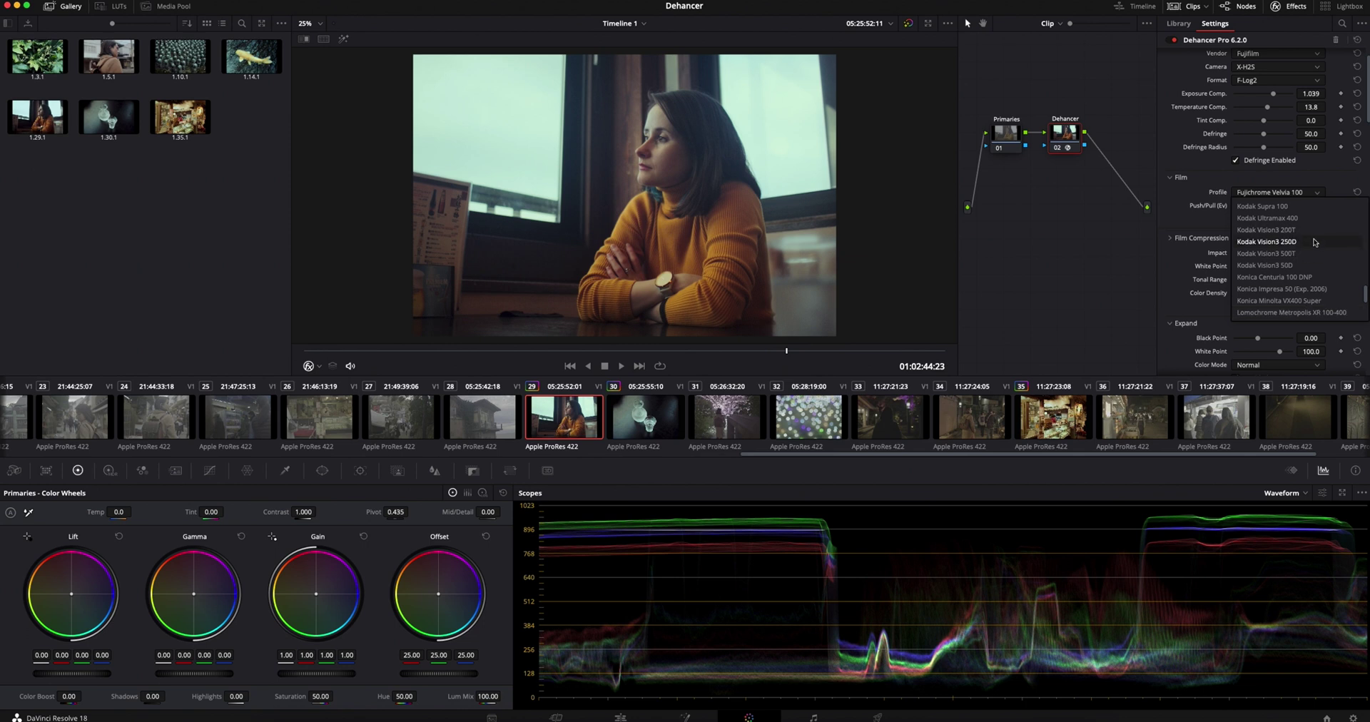
{"action": "left_click", "coordinate": [1316, 243]}
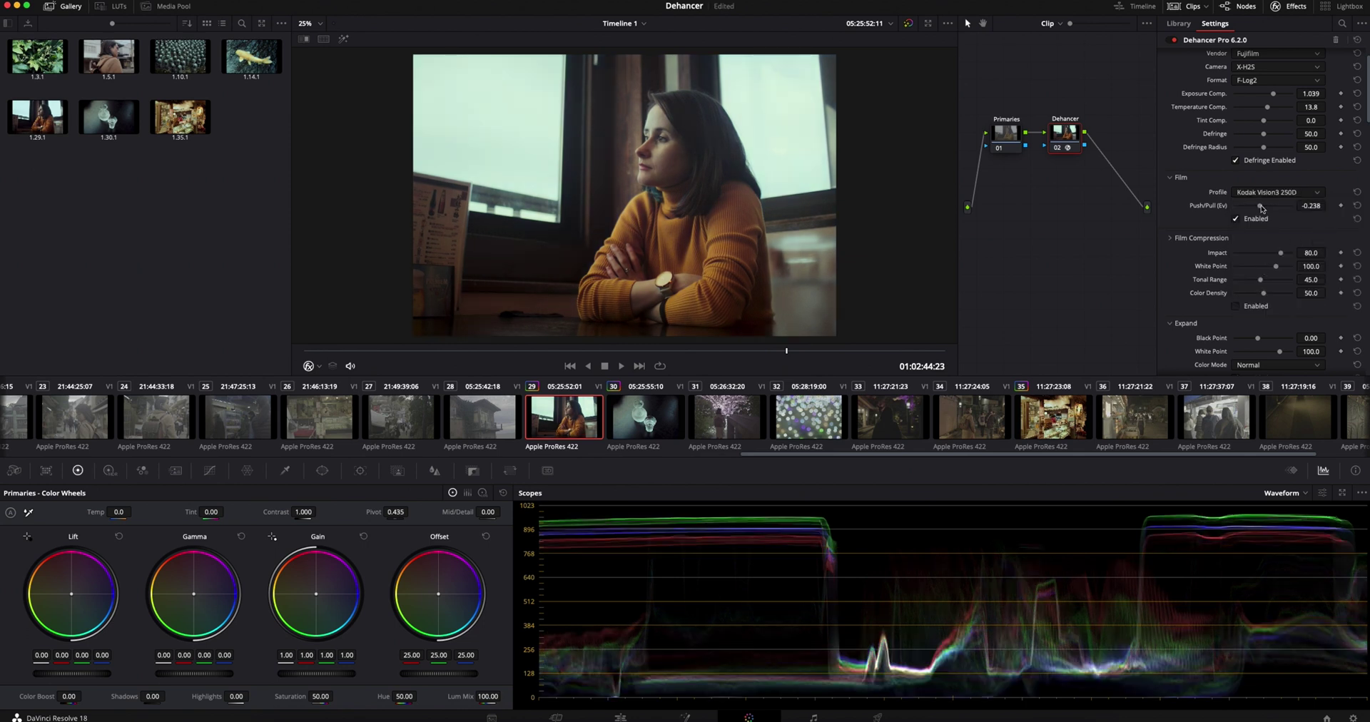
{"action": "mouse_move", "coordinate": [1255, 205]}
{"action": "left_mouse_down"}
{"action": "mouse_move", "coordinate": [1286, 207]}
{"action": "mouse_move", "coordinate": [1205, 207]}
{"action": "mouse_move", "coordinate": [1267, 211]}
{"action": "left_mouse_up"}
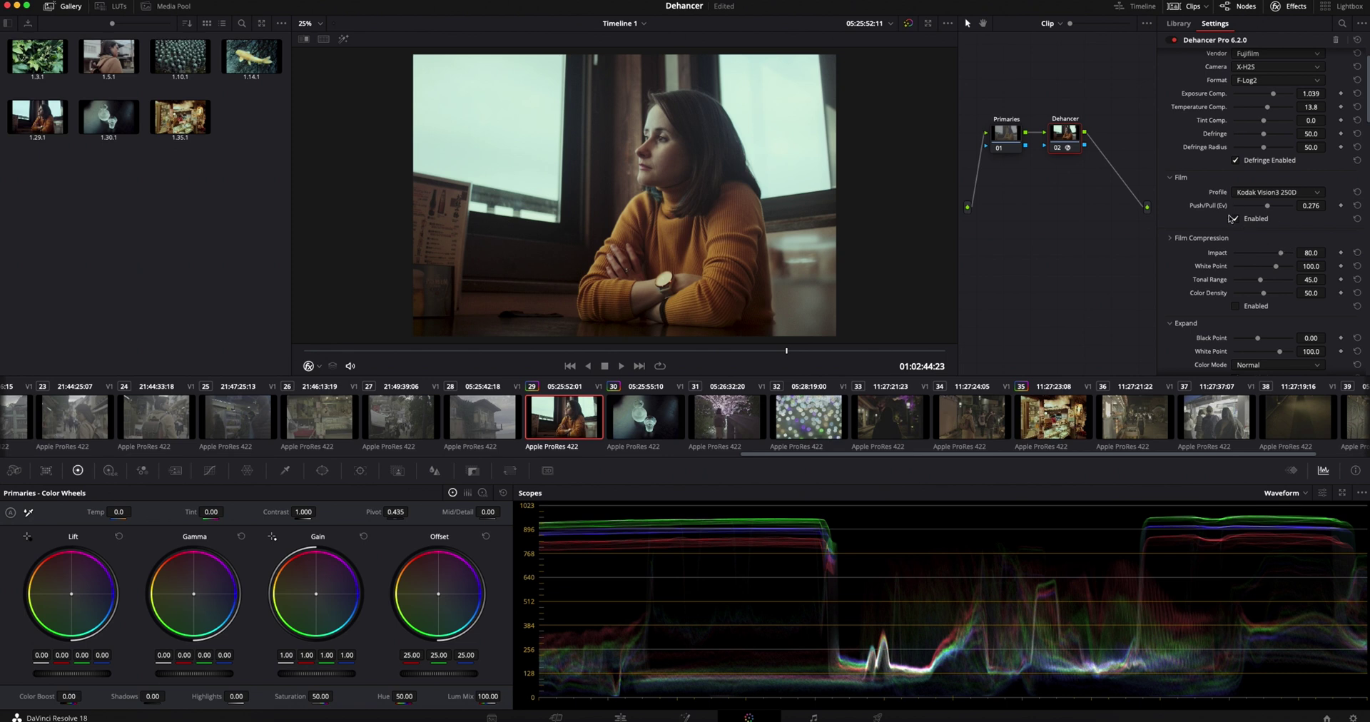
- Check Film Compression Enabled, set Impact 10.1 and Tonal Range 55.0, and compare it off and on
{"action": "scroll", "coordinate": [1220, 224], "scroll_direction": "down", "scroll_amount": 2}
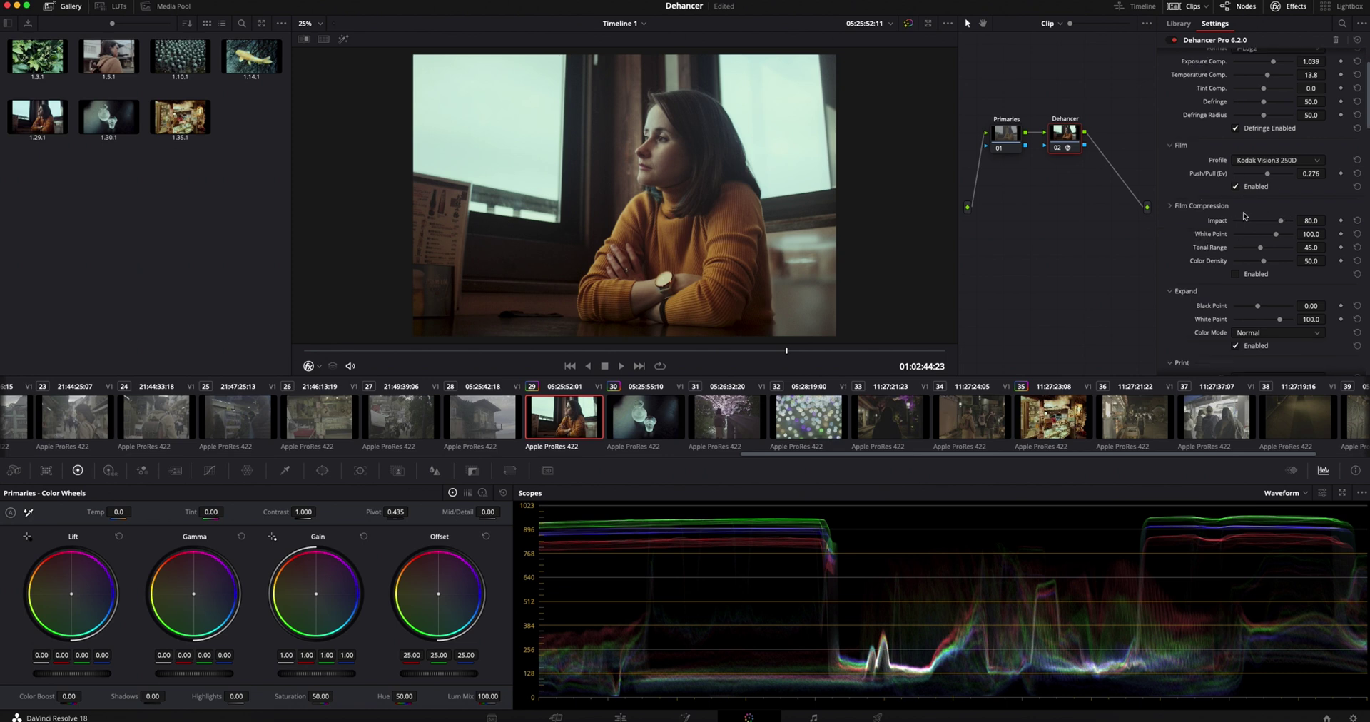
{"action": "left_click", "coordinate": [1237, 274]}
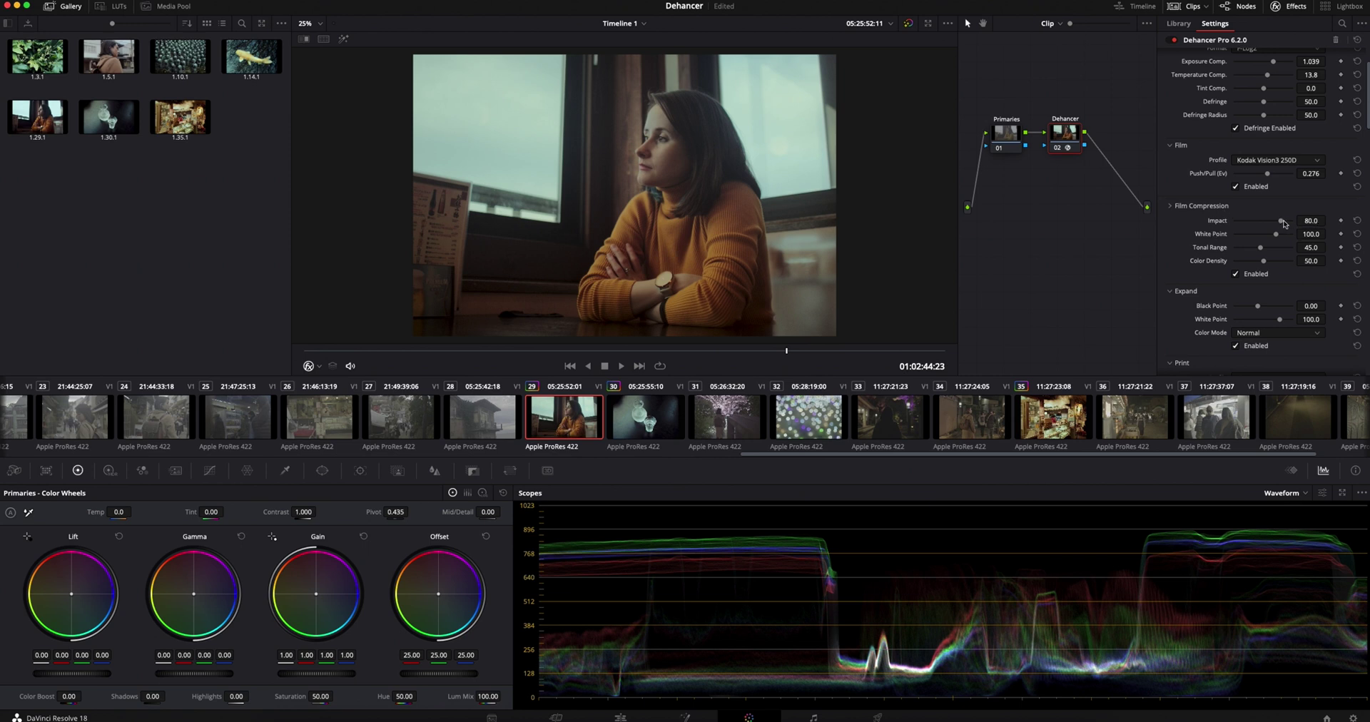
{"action": "left_click_drag", "start_coordinate": [1282, 223], "coordinate": [1267, 255]}
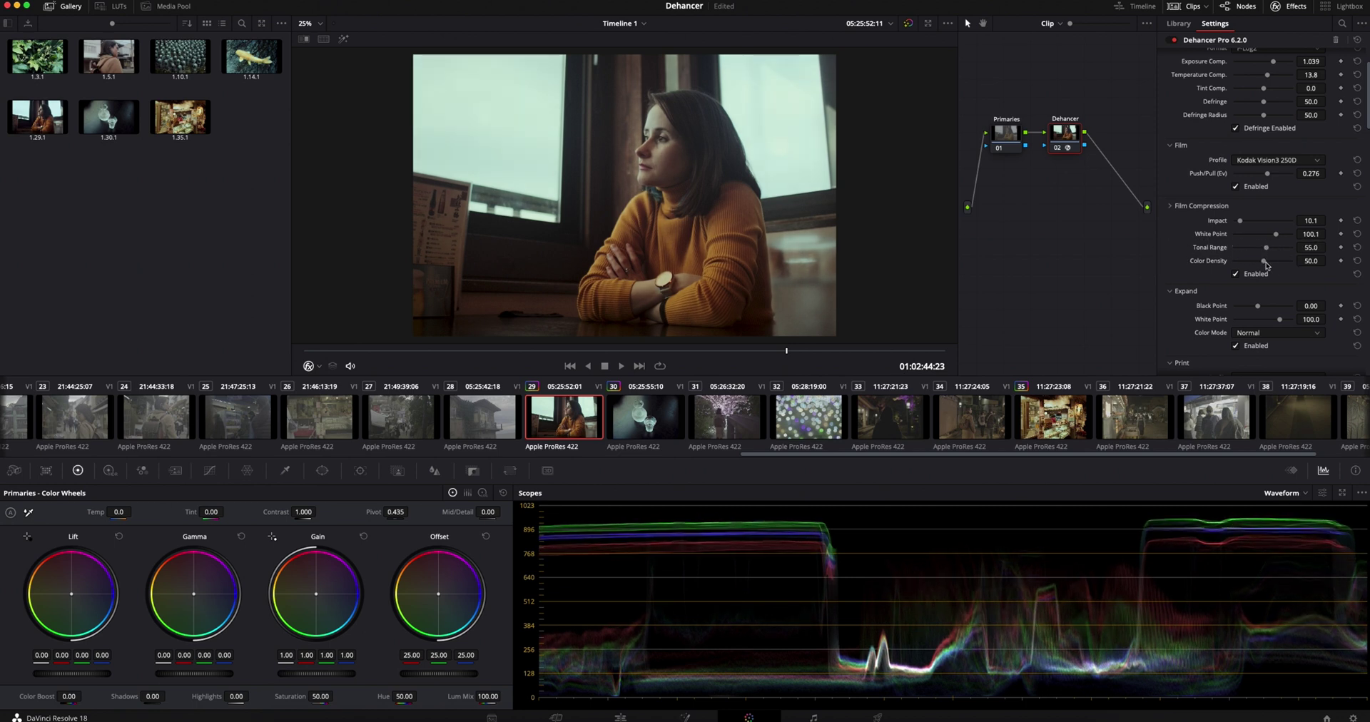
{"action": "left_click", "coordinate": [1236, 274]}
{"action": "left_click", "coordinate": [1237, 275]}
{"action": "scroll", "coordinate": [1201, 223], "scroll_direction": "down", "scroll_amount": 1}
{"action": "scroll", "coordinate": [1212, 266], "scroll_direction": "down", "scroll_amount": 1}
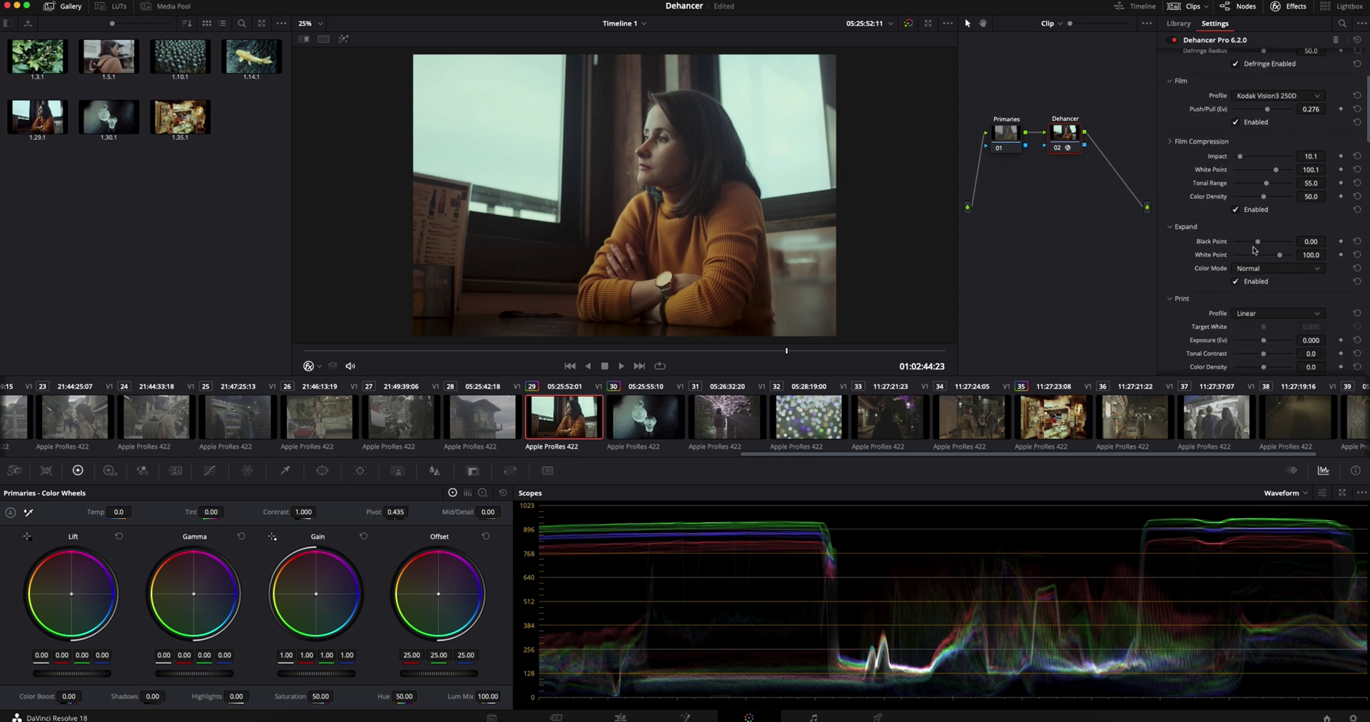
- Drag Expand Black Point to -0.28 and White Point to 96.1, then compare Expand off and on
{"action": "left_click_drag", "start_coordinate": [1258, 242], "coordinate": [1277, 253]}
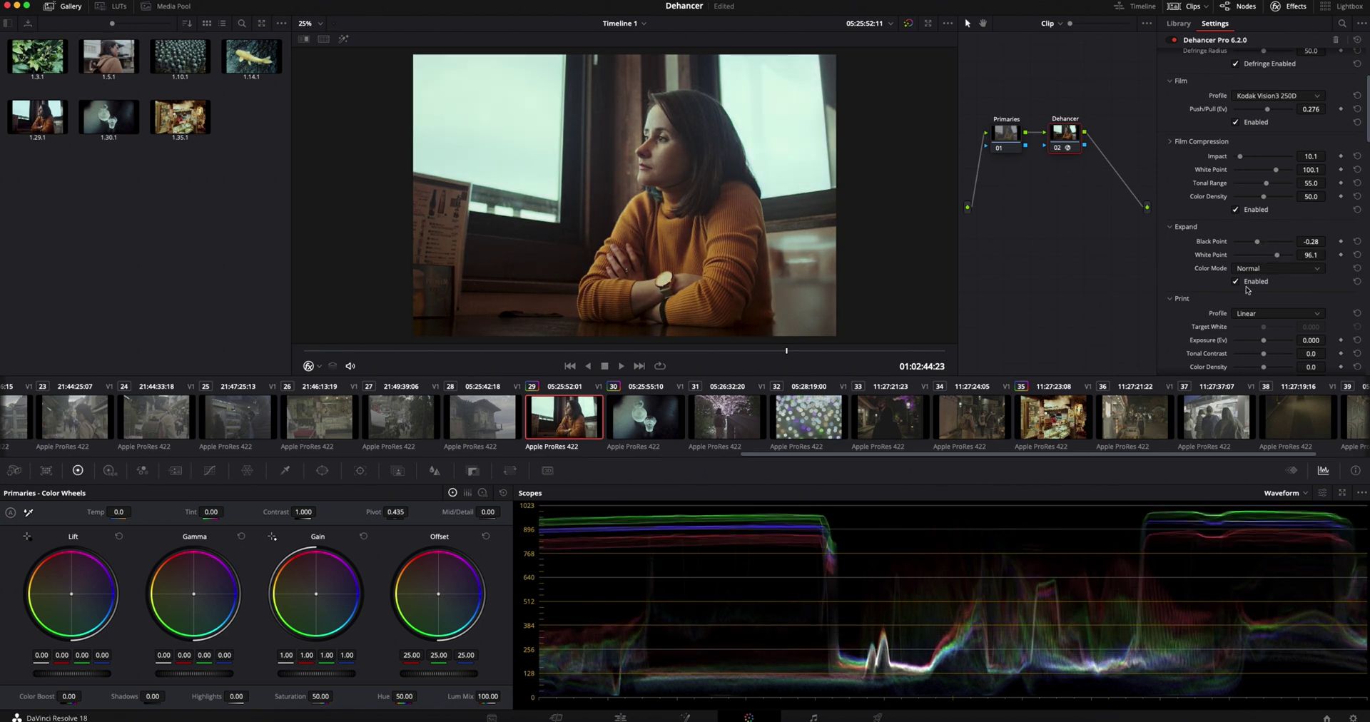
{"action": "left_click", "coordinate": [1237, 282]}
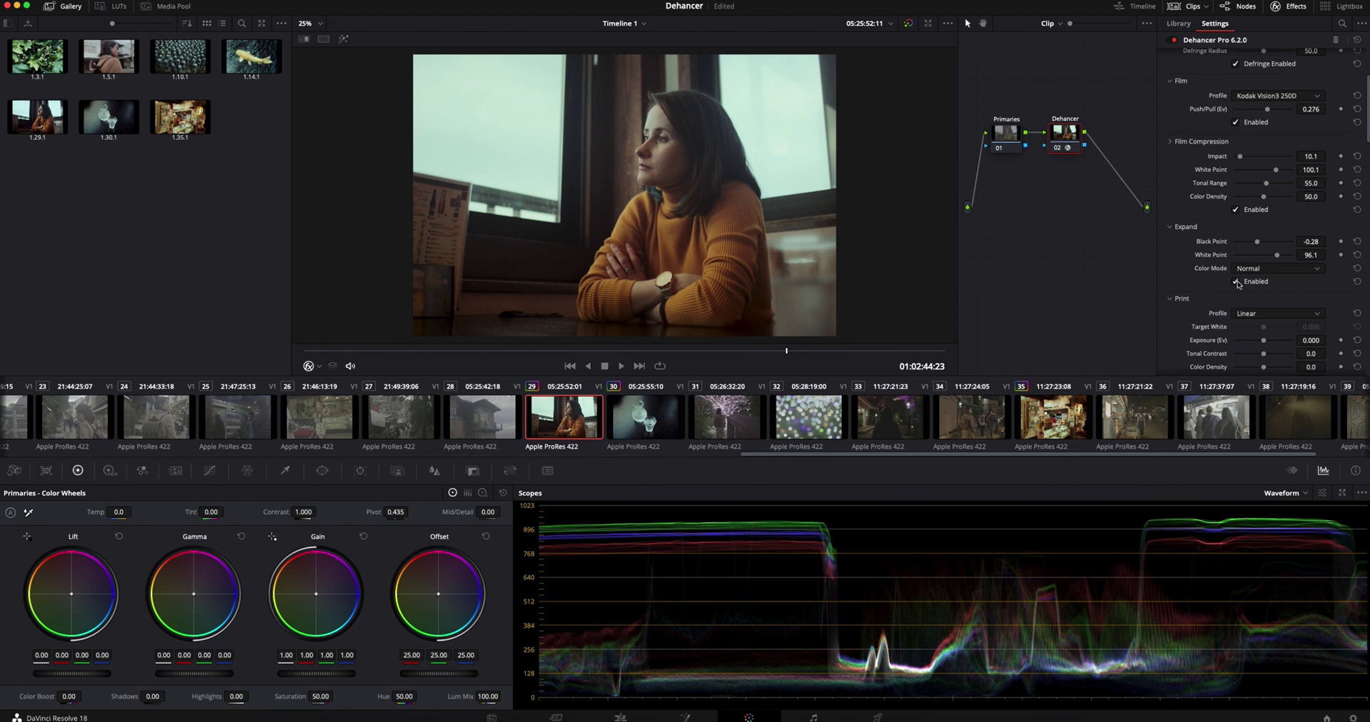
{"action": "left_click", "coordinate": [1237, 282]}
{"action": "left_click", "coordinate": [1237, 282]}
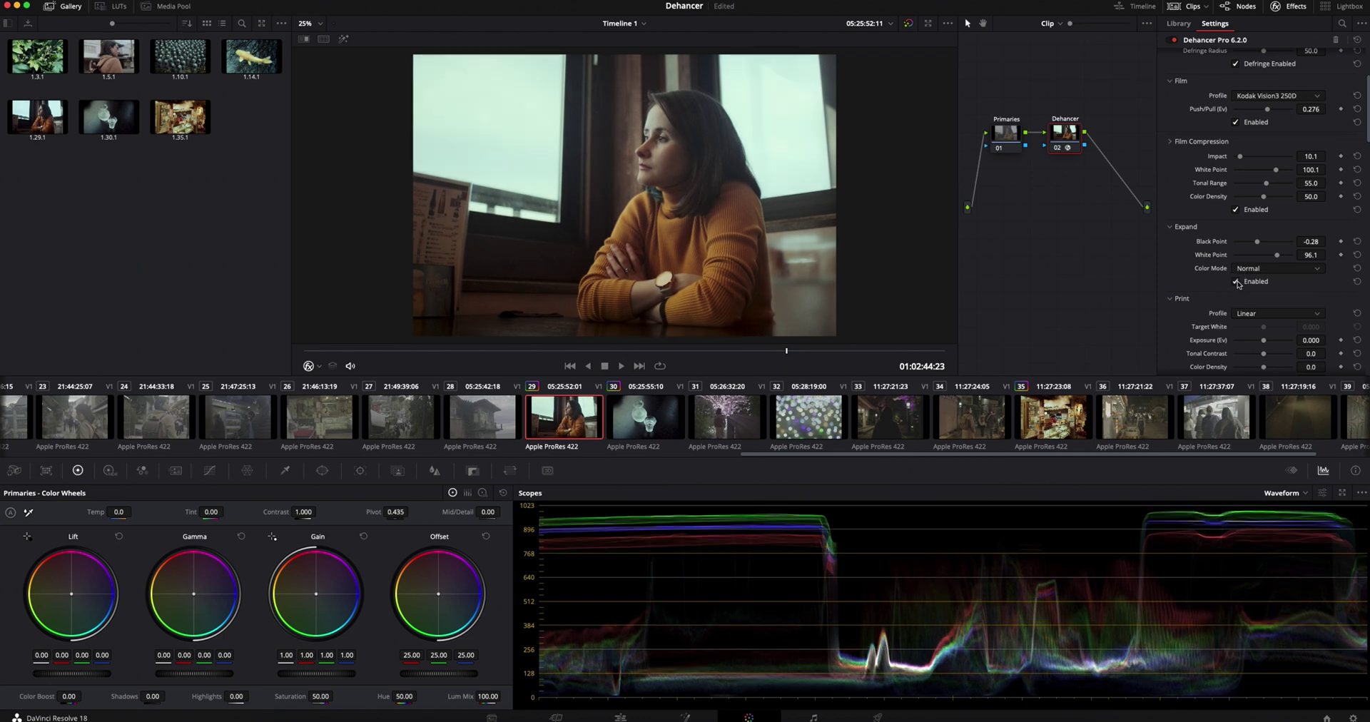
{"action": "scroll", "coordinate": [1275, 228], "scroll_direction": "up", "scroll_amount": 1}
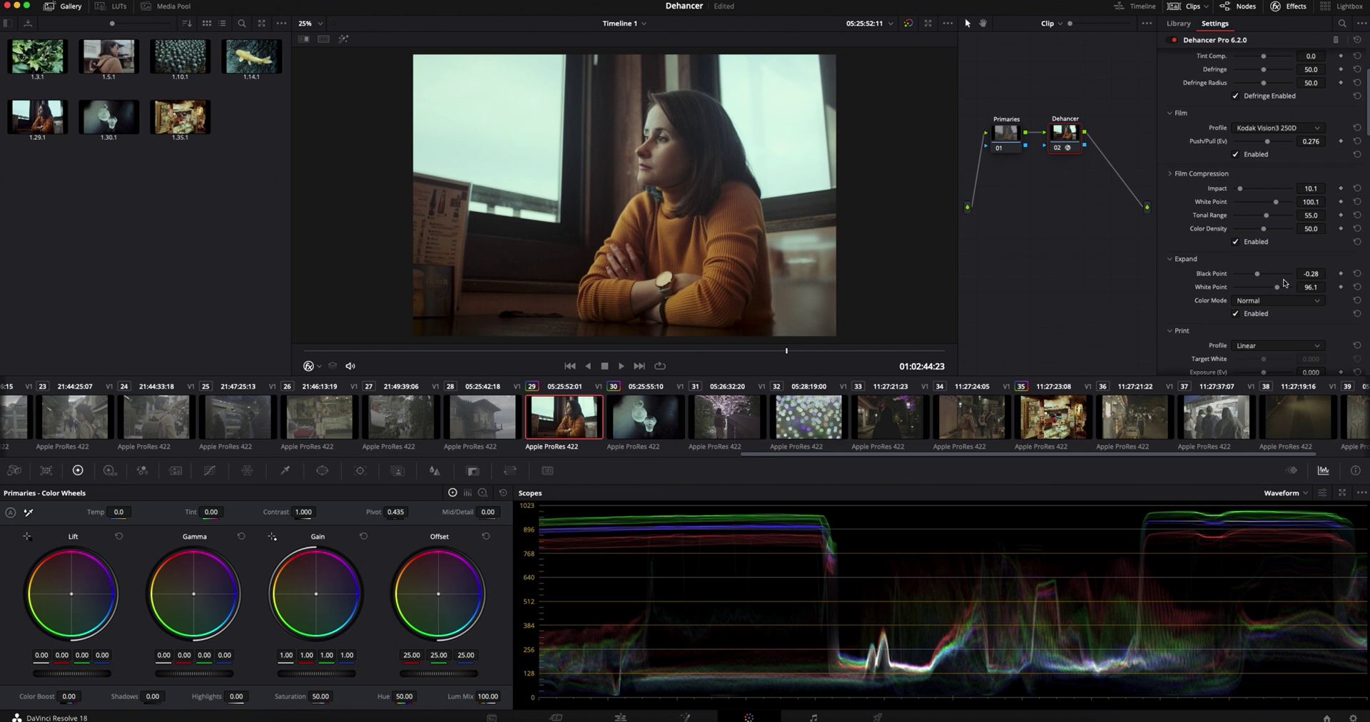
{"action": "left_click", "coordinate": [1058, 148]}
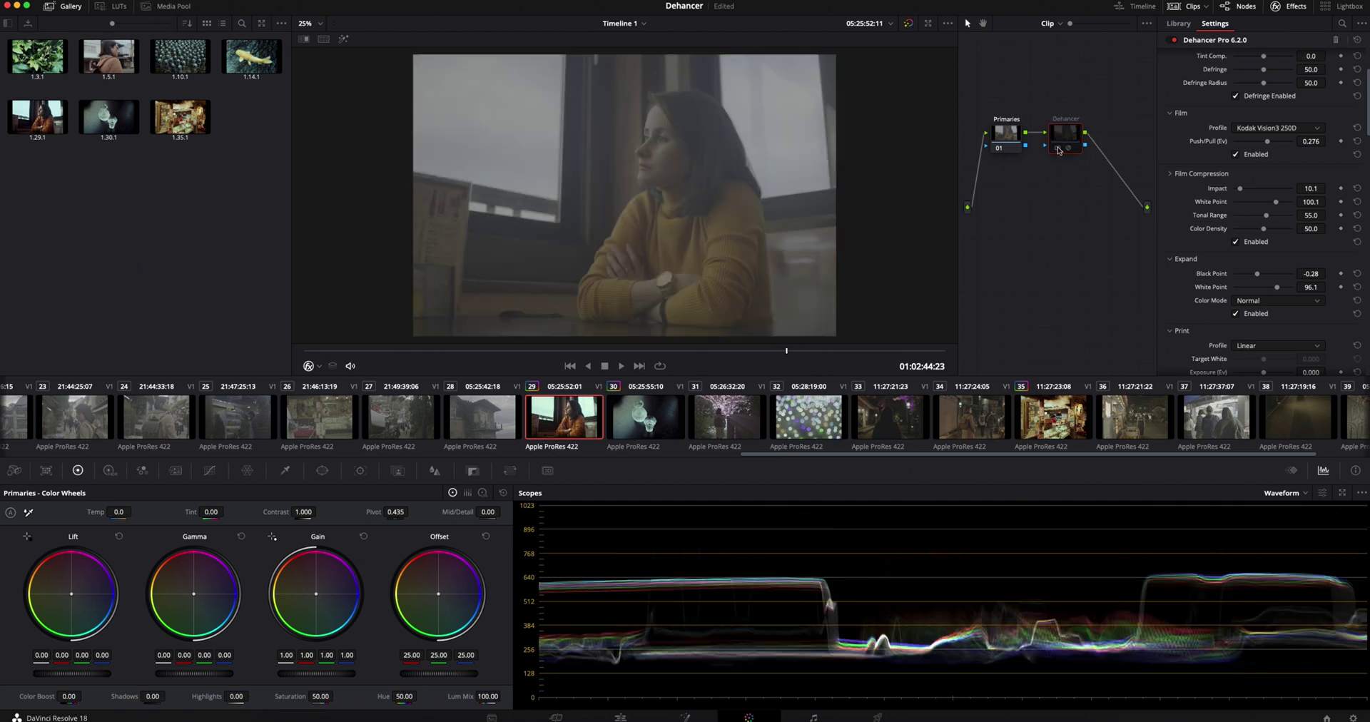
{"action": "left_click", "coordinate": [1058, 147]}
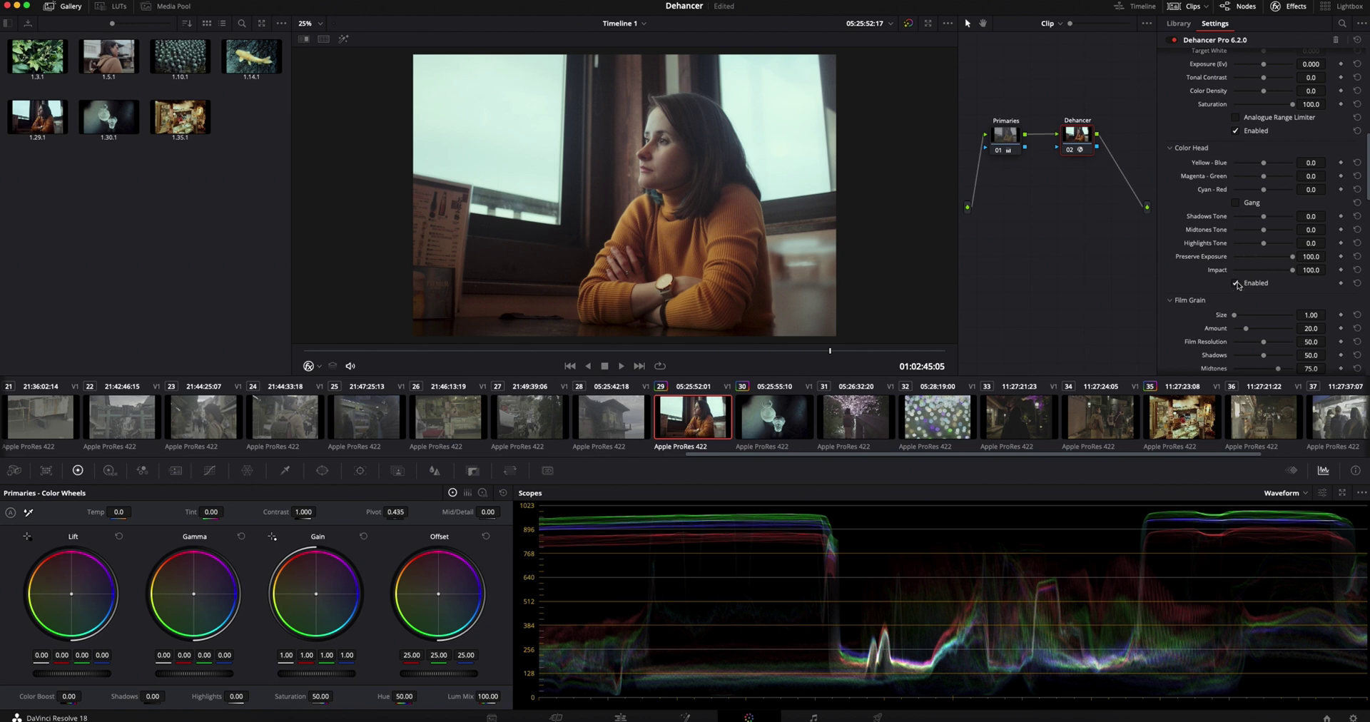
- Set Color Head Yellow-Blue to 0.4 and Cyan-Red to 2.3, comparing with the Enabled toggle
{"action": "left_click_drag", "start_coordinate": [1265, 164], "coordinate": [1261, 163]}
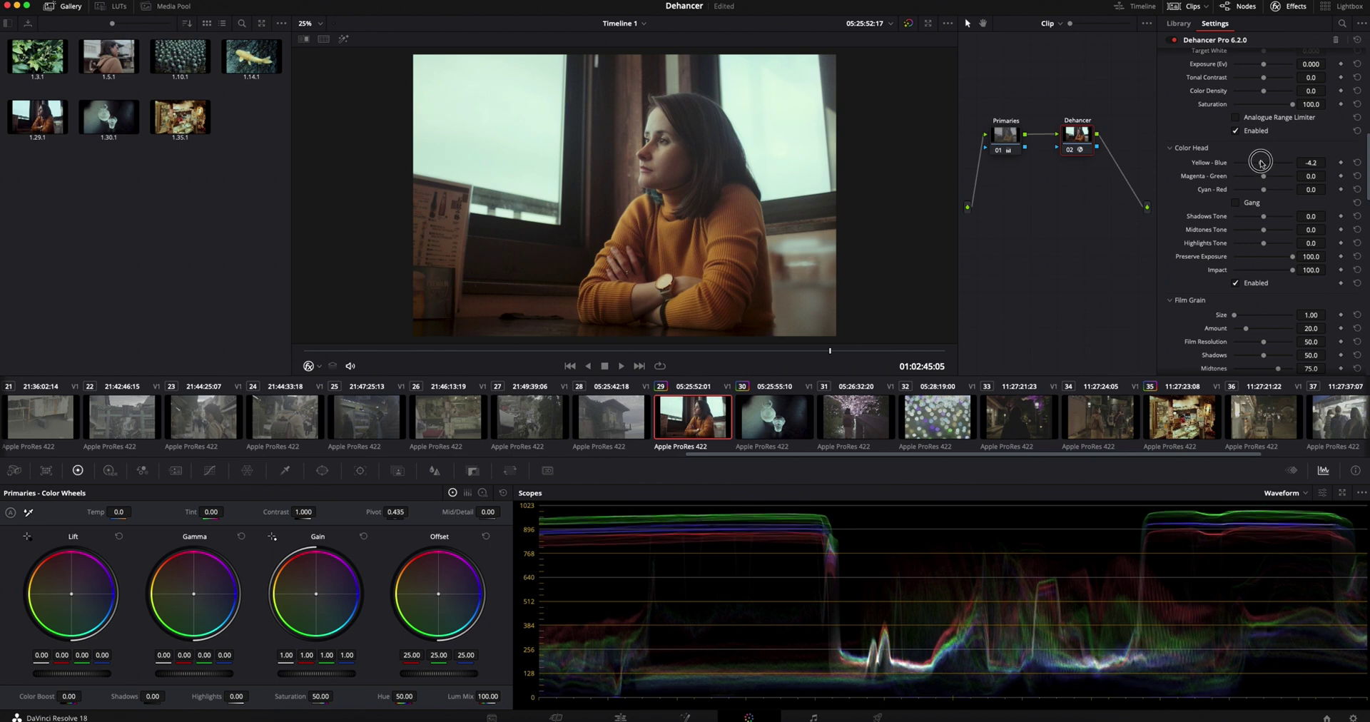
{"action": "left_click_drag", "start_coordinate": [1261, 163], "coordinate": [1261, 191]}
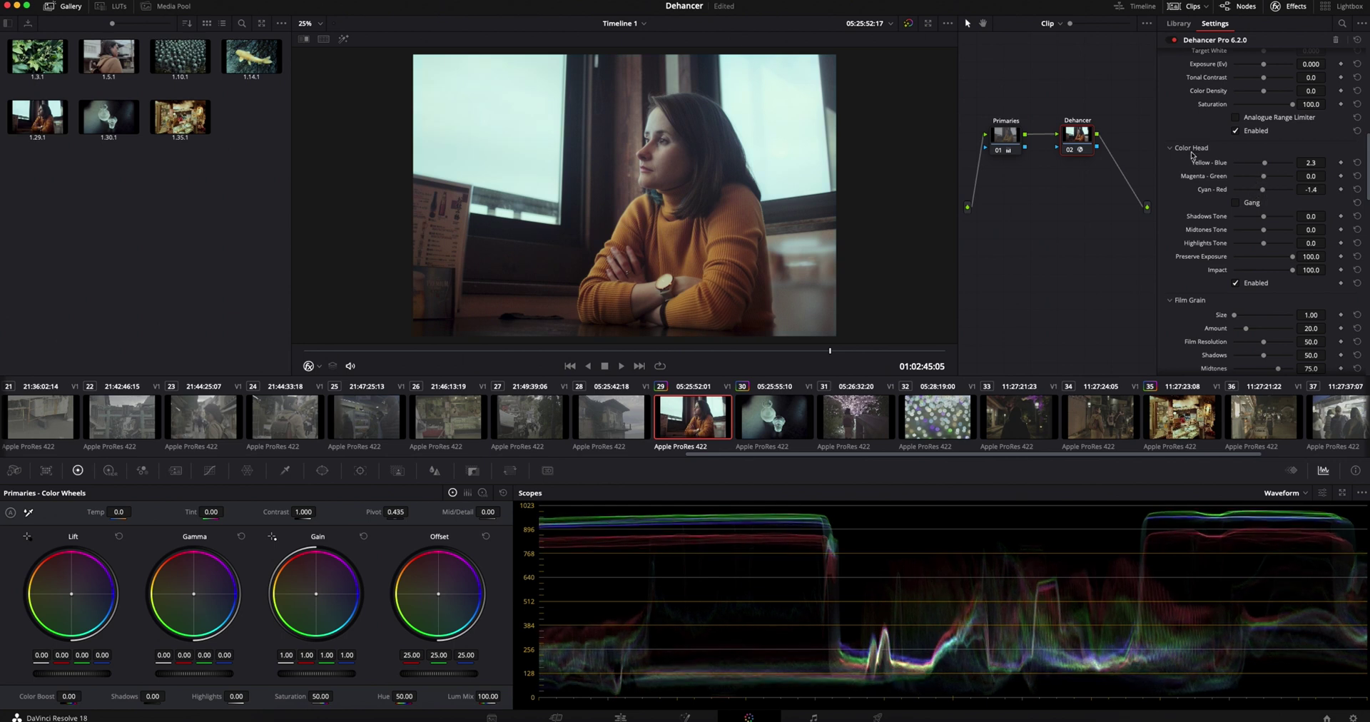
{"action": "left_click", "coordinate": [1237, 285]}
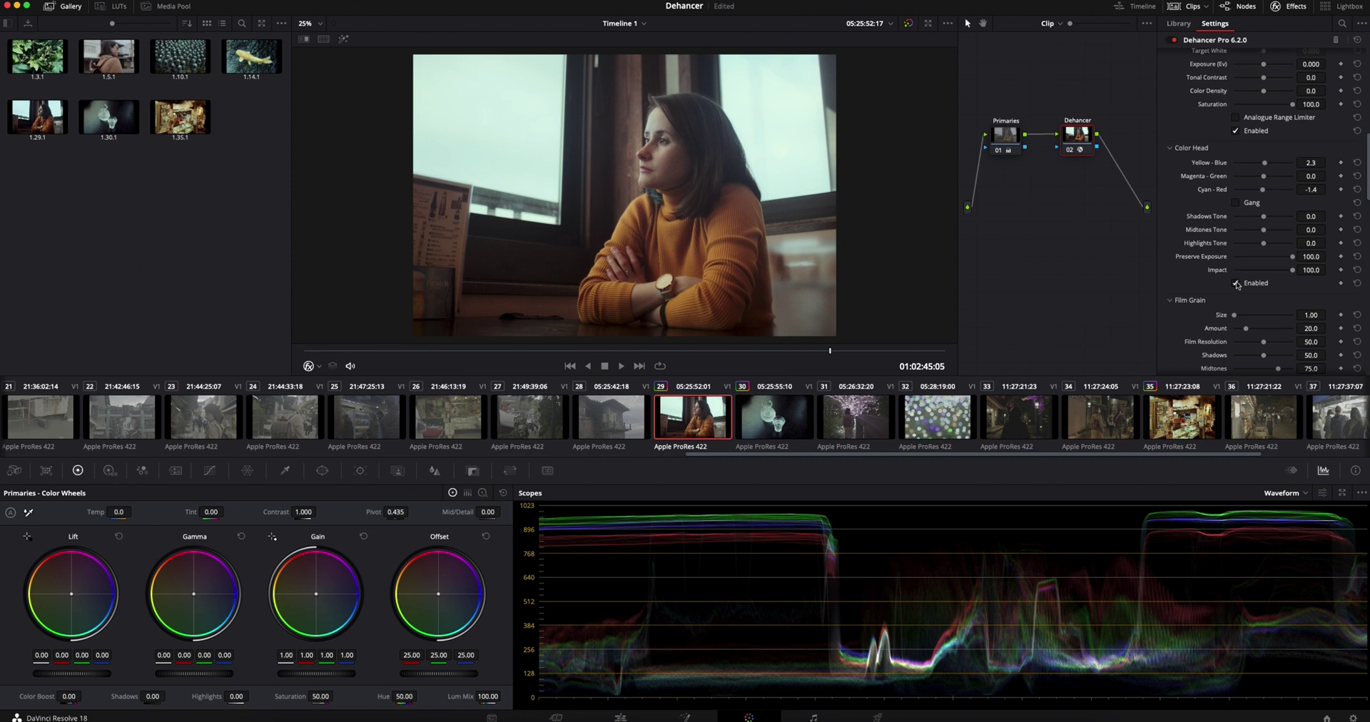
{"action": "left_click", "coordinate": [1237, 284]}
{"action": "left_click_drag", "start_coordinate": [1265, 194], "coordinate": [1264, 165]}
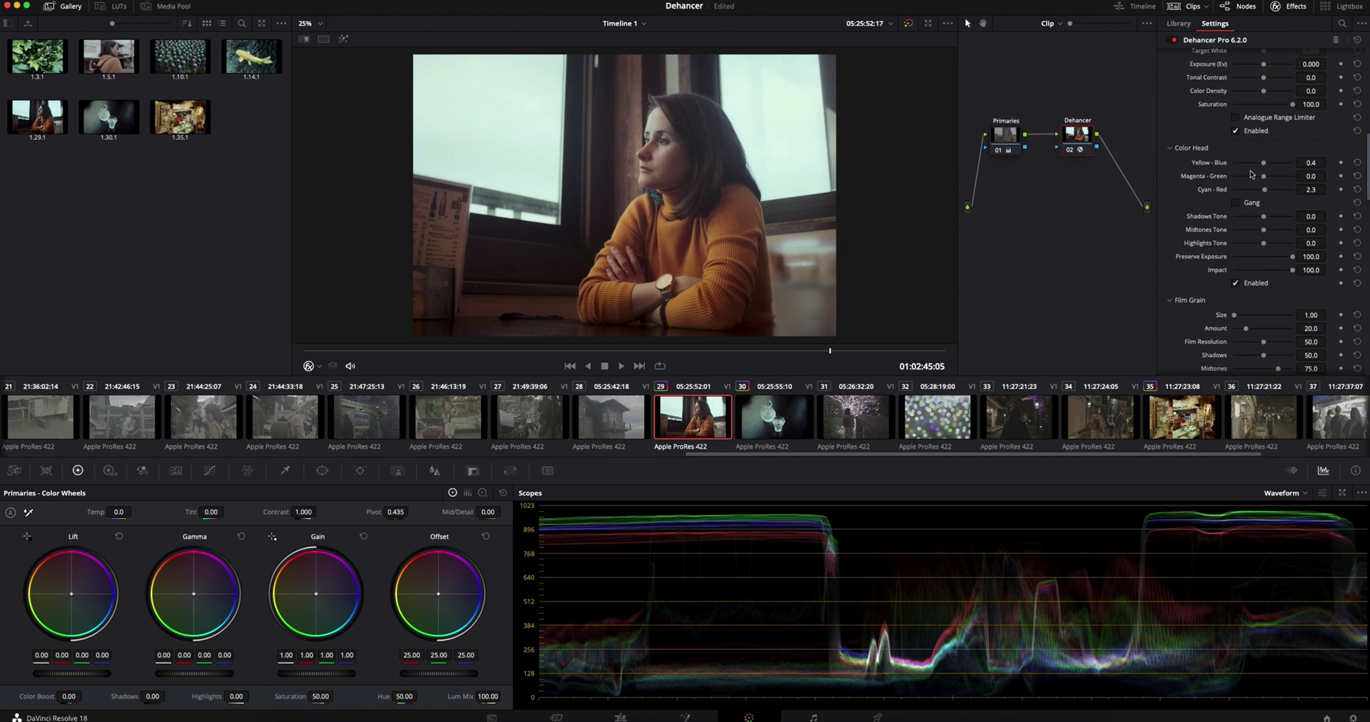
{"action": "scroll", "coordinate": [1173, 205], "scroll_direction": "down", "scroll_amount": 4}
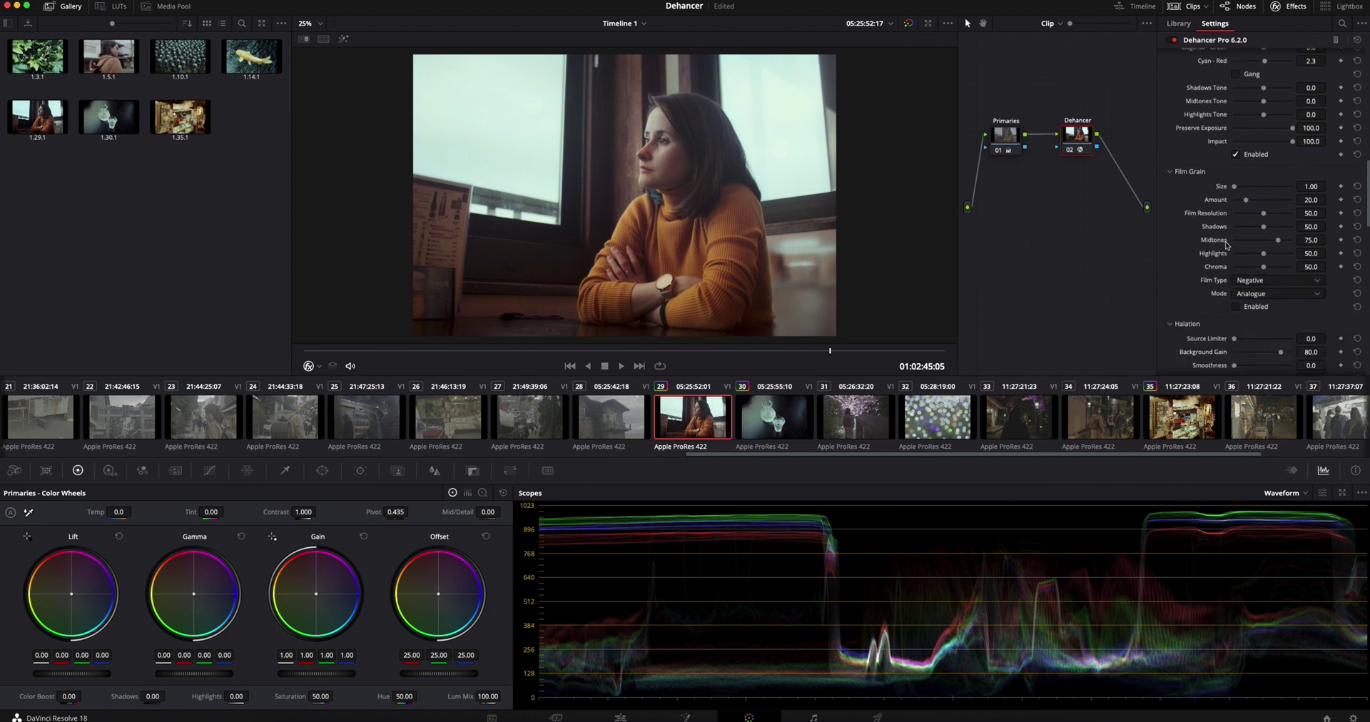
- Enable Film Grain with Positive film type and grain size 2.31
{"action": "left_click", "coordinate": [1237, 307]}
{"action": "scroll", "coordinate": [648, 223], "scroll_direction": "up", "scroll_amount": 8}
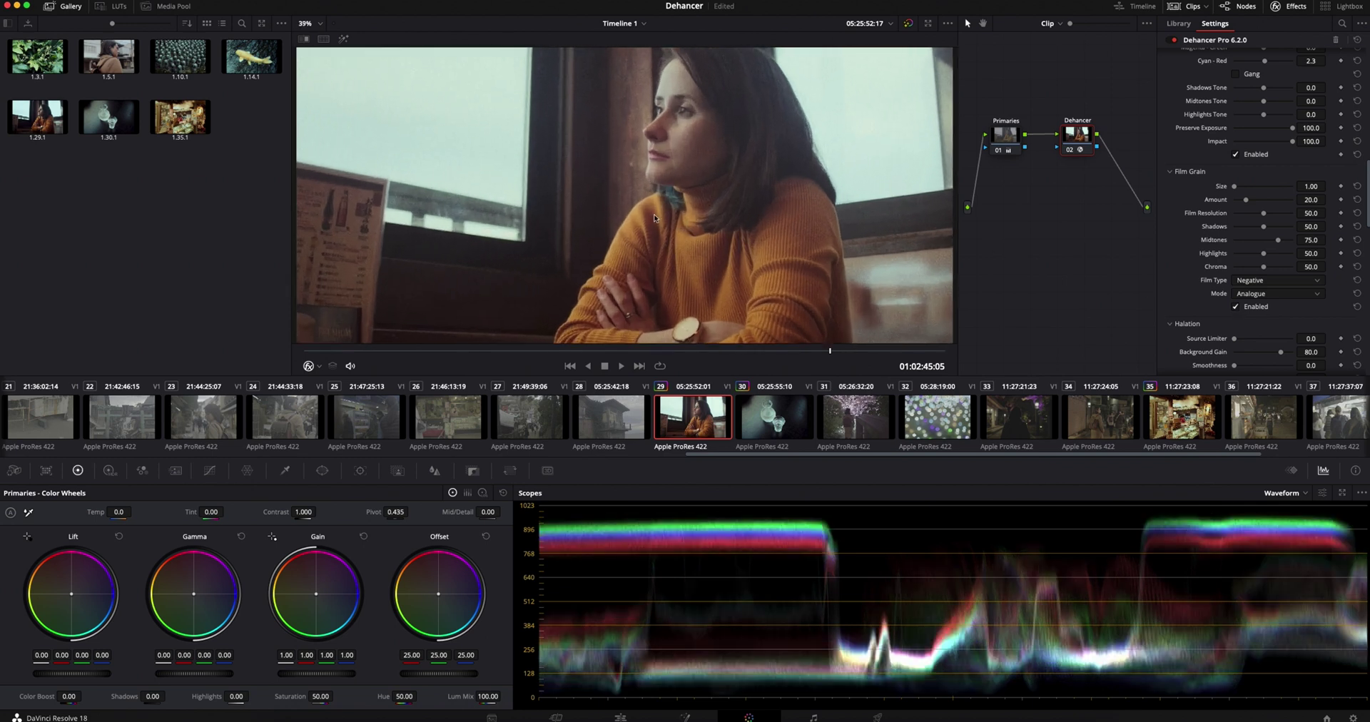
{"action": "scroll", "coordinate": [648, 224], "scroll_direction": "up", "scroll_amount": 2}
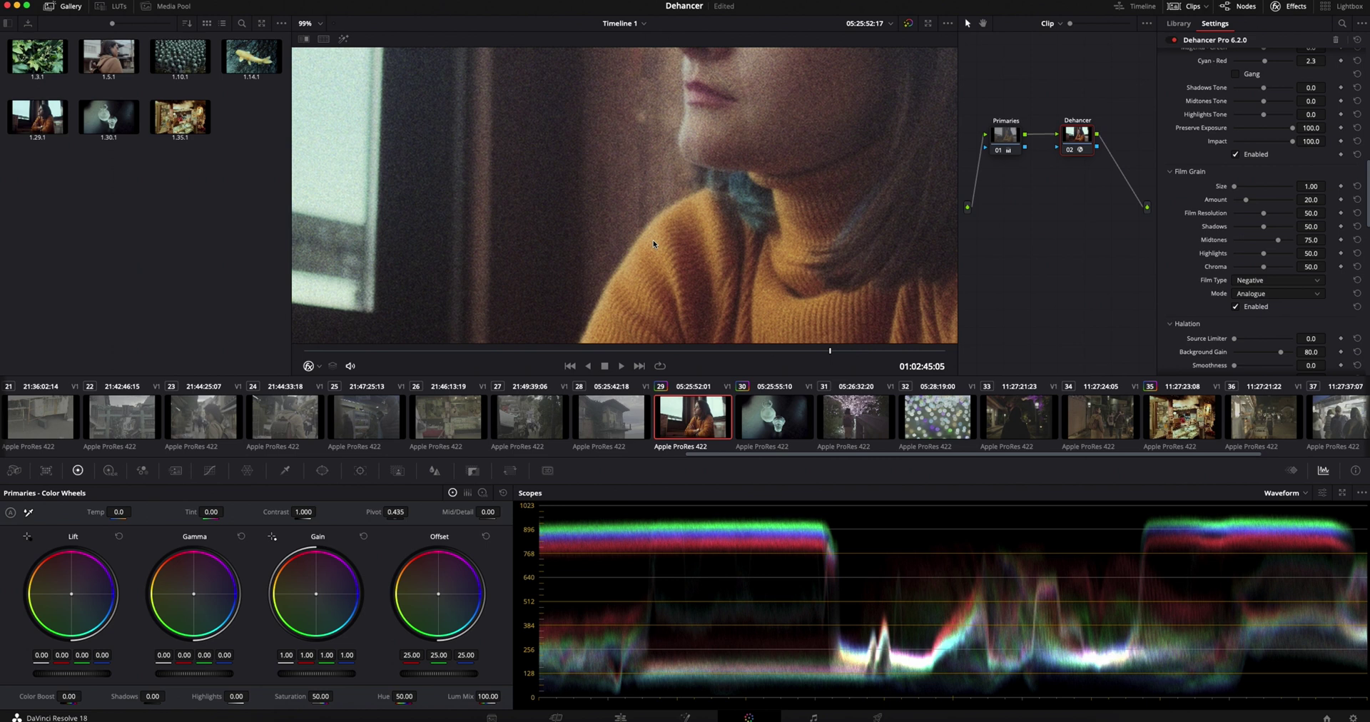
{"action": "left_click", "coordinate": [1258, 281]}
{"action": "left_click", "coordinate": [1251, 306]}
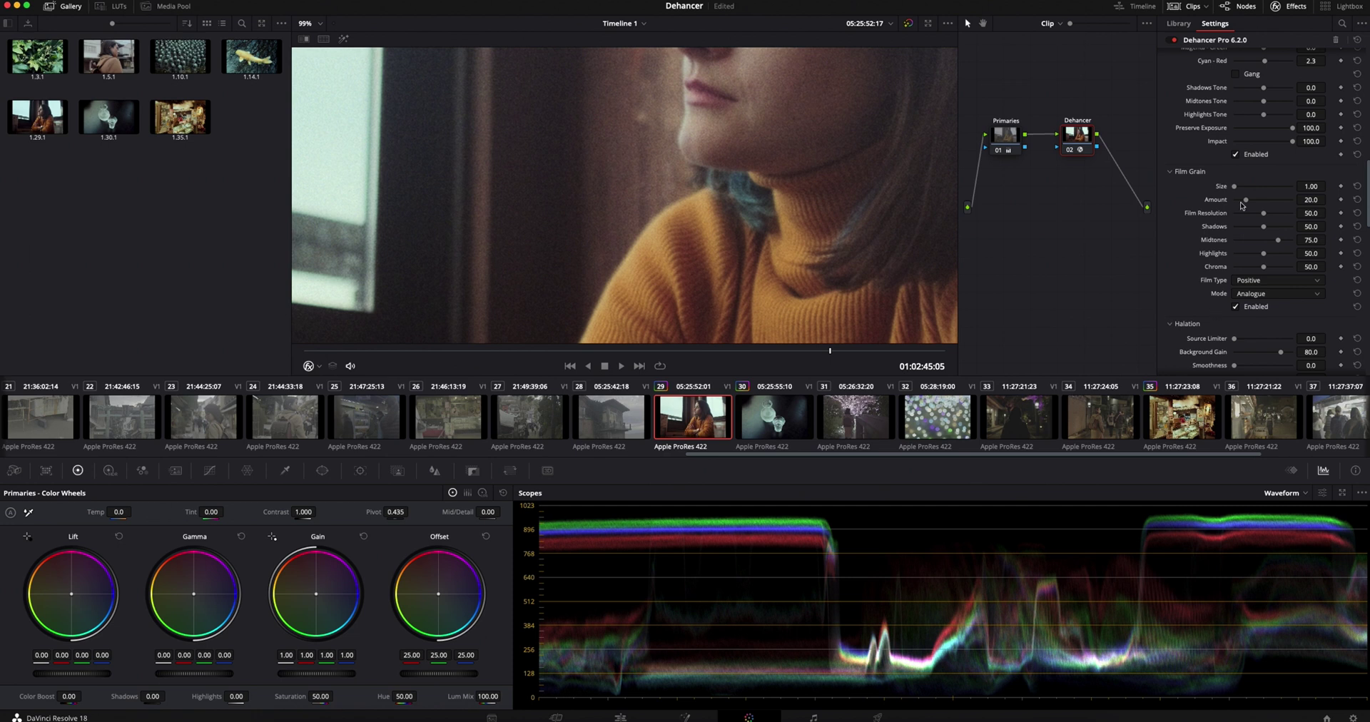
{"action": "left_click_drag", "start_coordinate": [1236, 191], "coordinate": [1236, 202]}
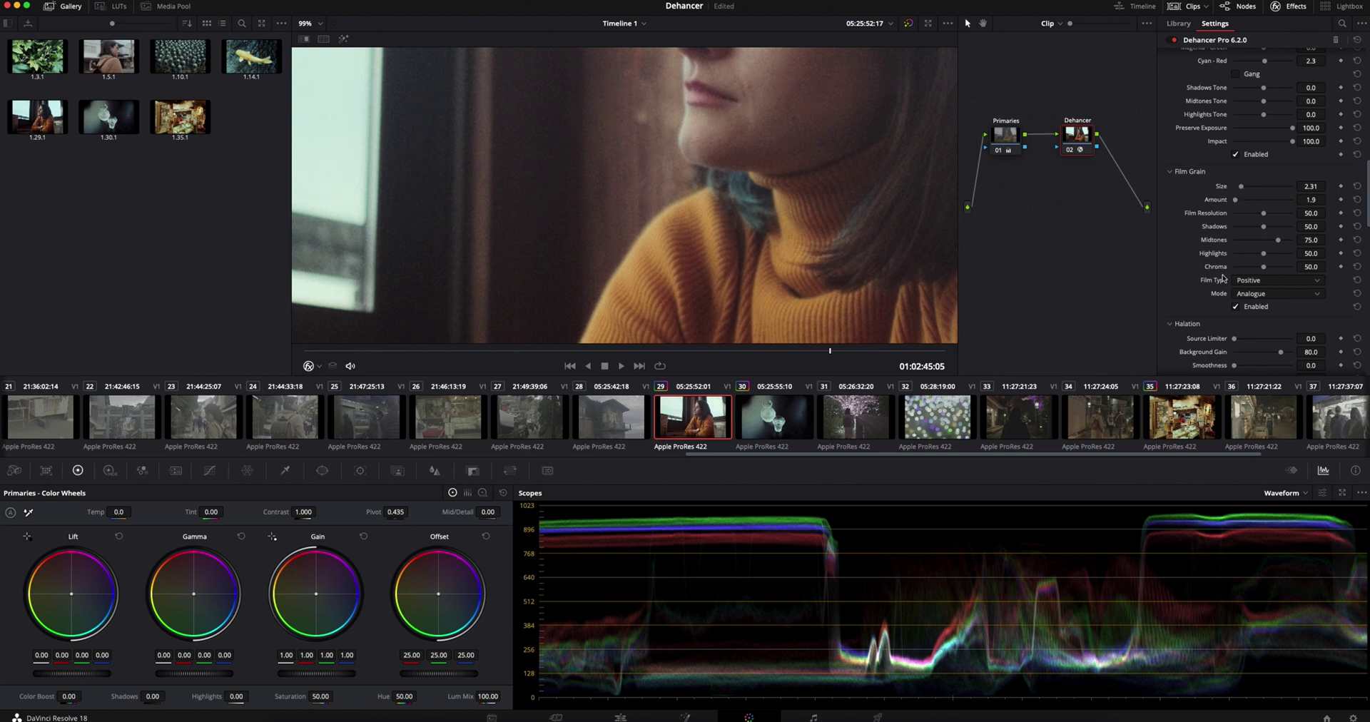
- Toggle film grain off and on to compare, leaving it enabled
{"action": "left_click", "coordinate": [1237, 307]}
{"action": "left_click", "coordinate": [1237, 308]}
{"action": "left_click", "coordinate": [1236, 308]}
{"action": "left_click", "coordinate": [1236, 307]}
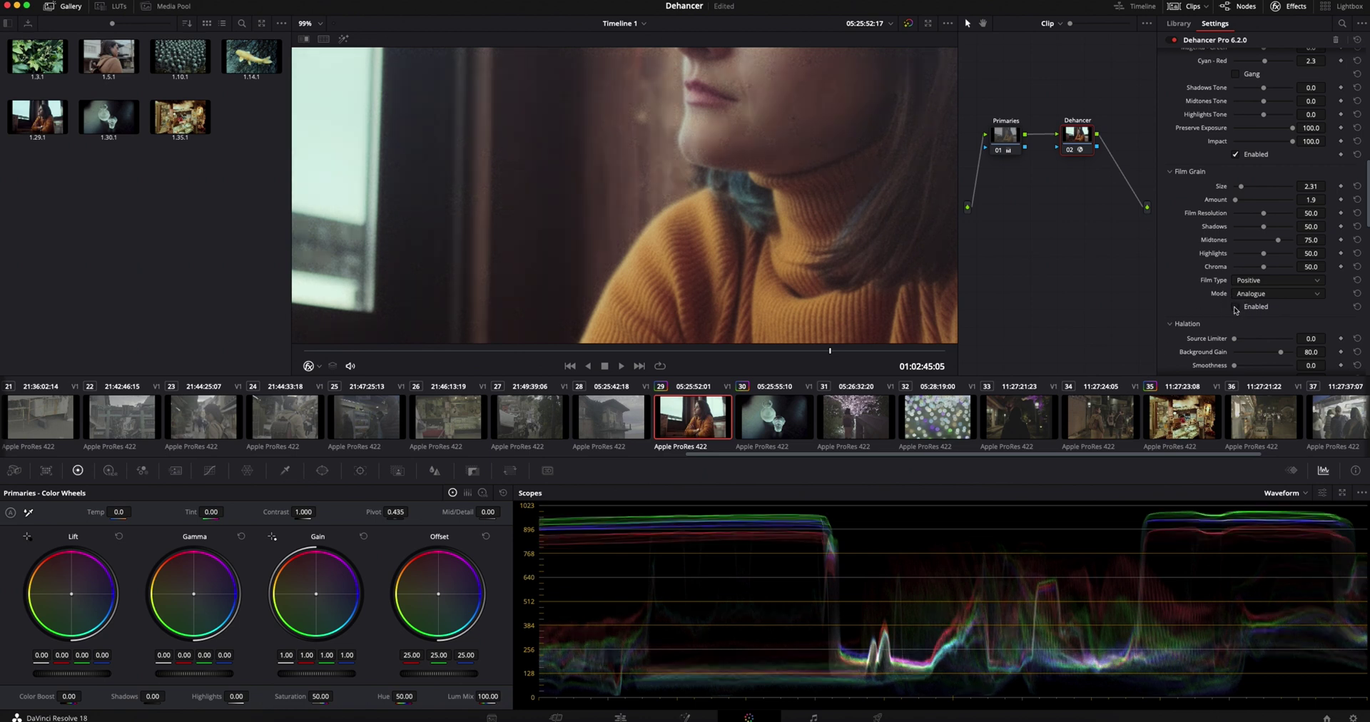
{"action": "left_click", "coordinate": [1237, 307]}
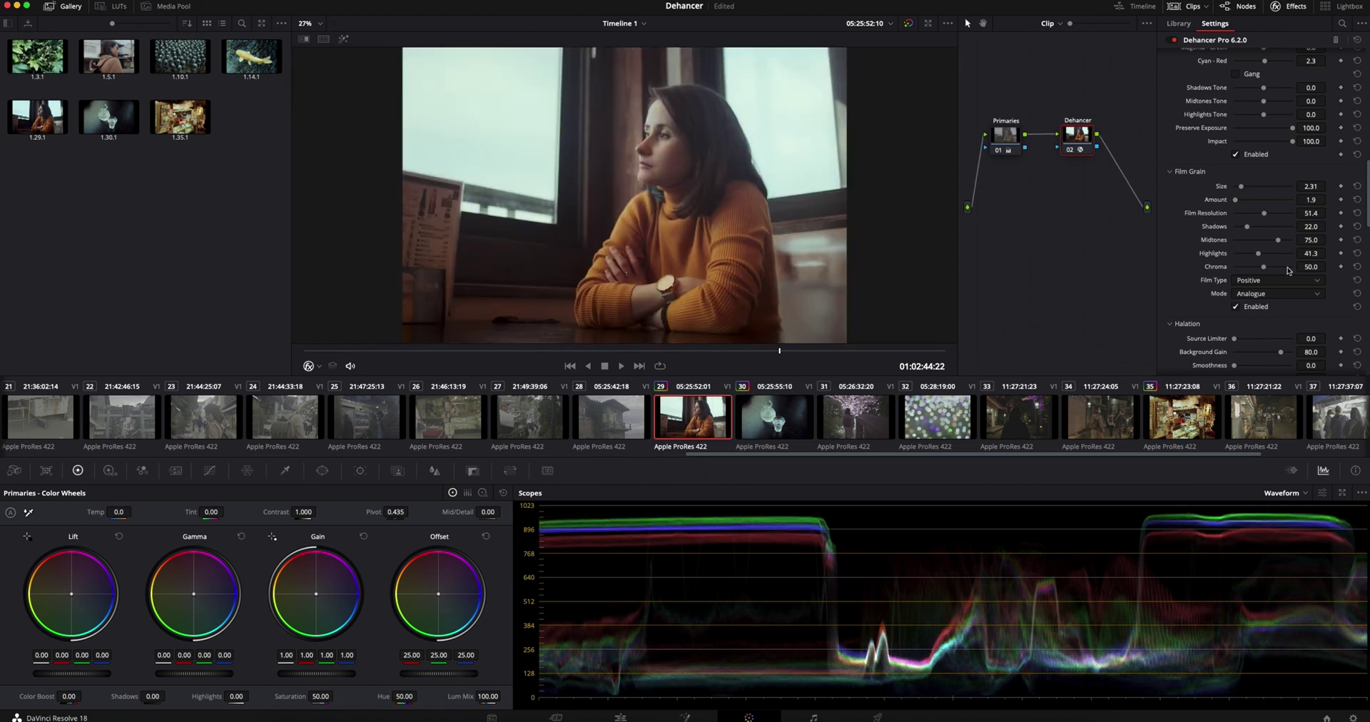
- Enable Halation and switch on Mask Mode to preview the glow alone
{"action": "scroll", "coordinate": [1171, 221], "scroll_direction": "down", "scroll_amount": 1}
{"action": "left_click_drag", "start_coordinate": [1069, 141], "coordinate": [1061, 137]}
{"action": "scroll", "coordinate": [1171, 257], "scroll_direction": "down", "scroll_amount": 4}
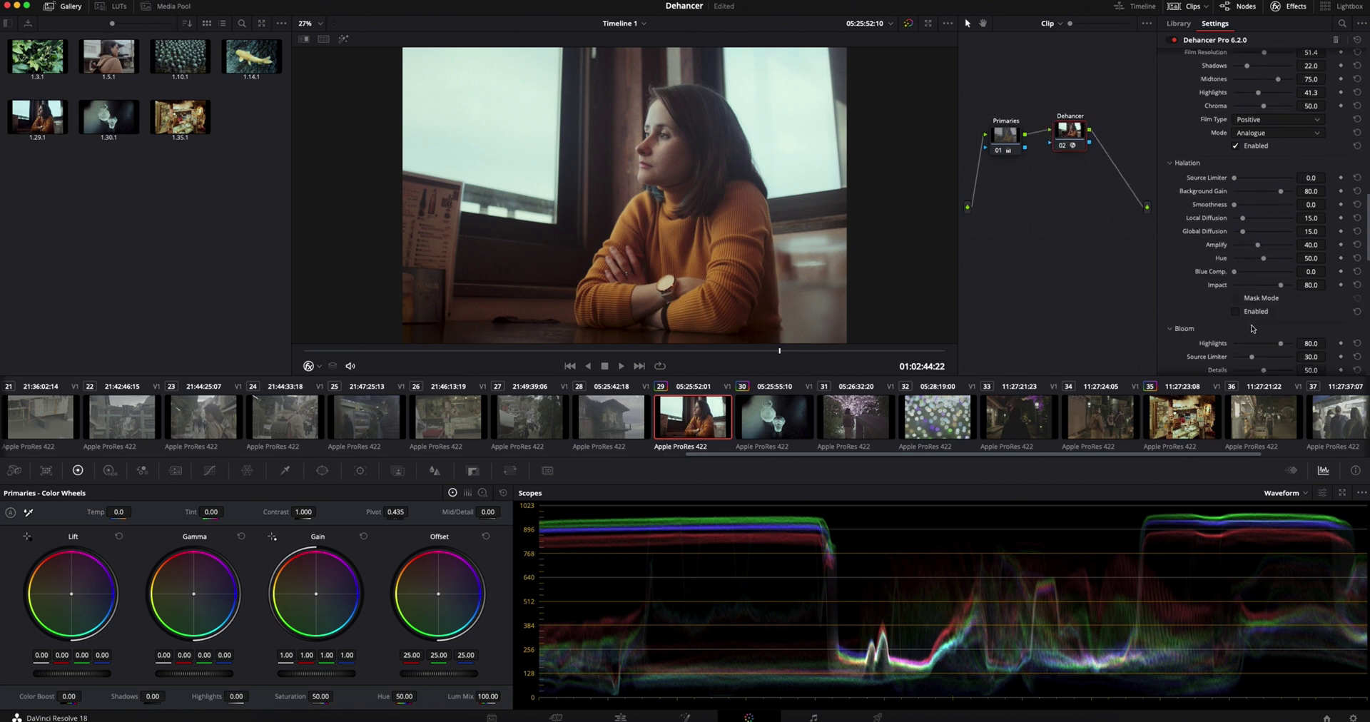
{"action": "left_click", "coordinate": [1236, 312]}
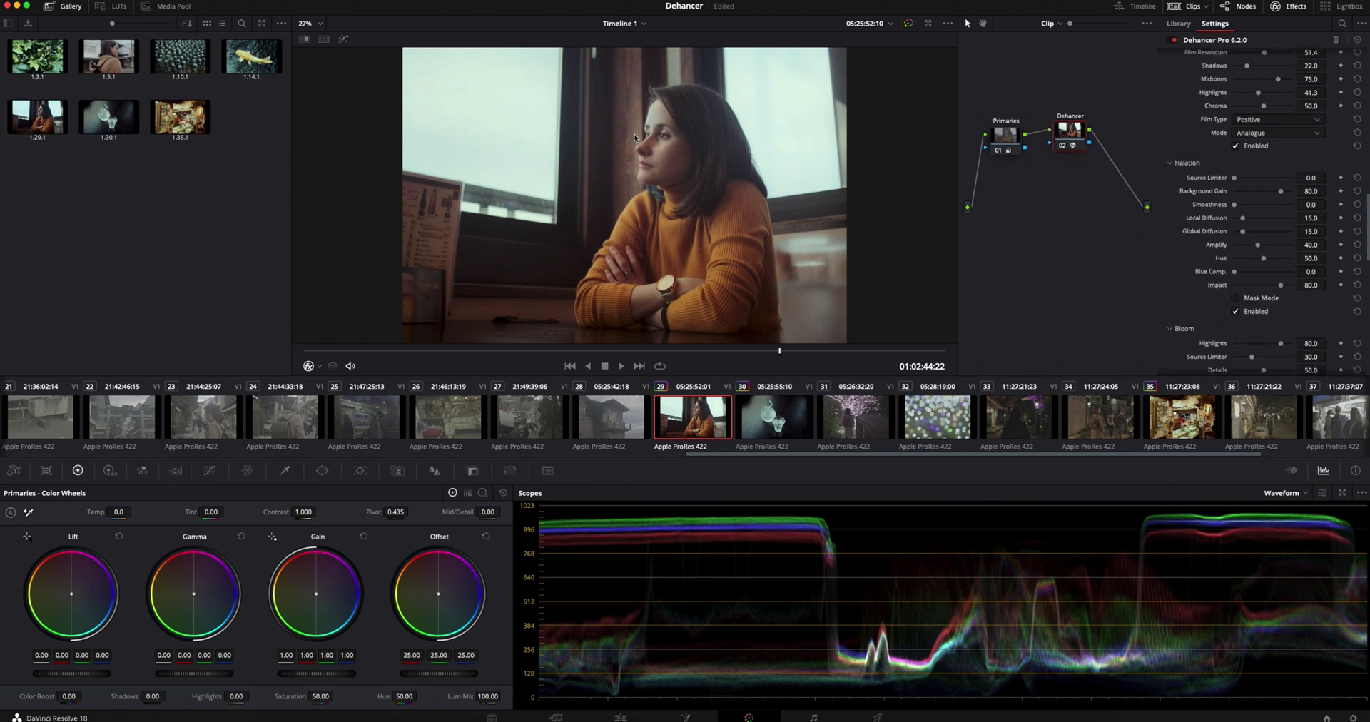
{"action": "scroll", "coordinate": [634, 137], "scroll_direction": "up", "scroll_amount": 2}
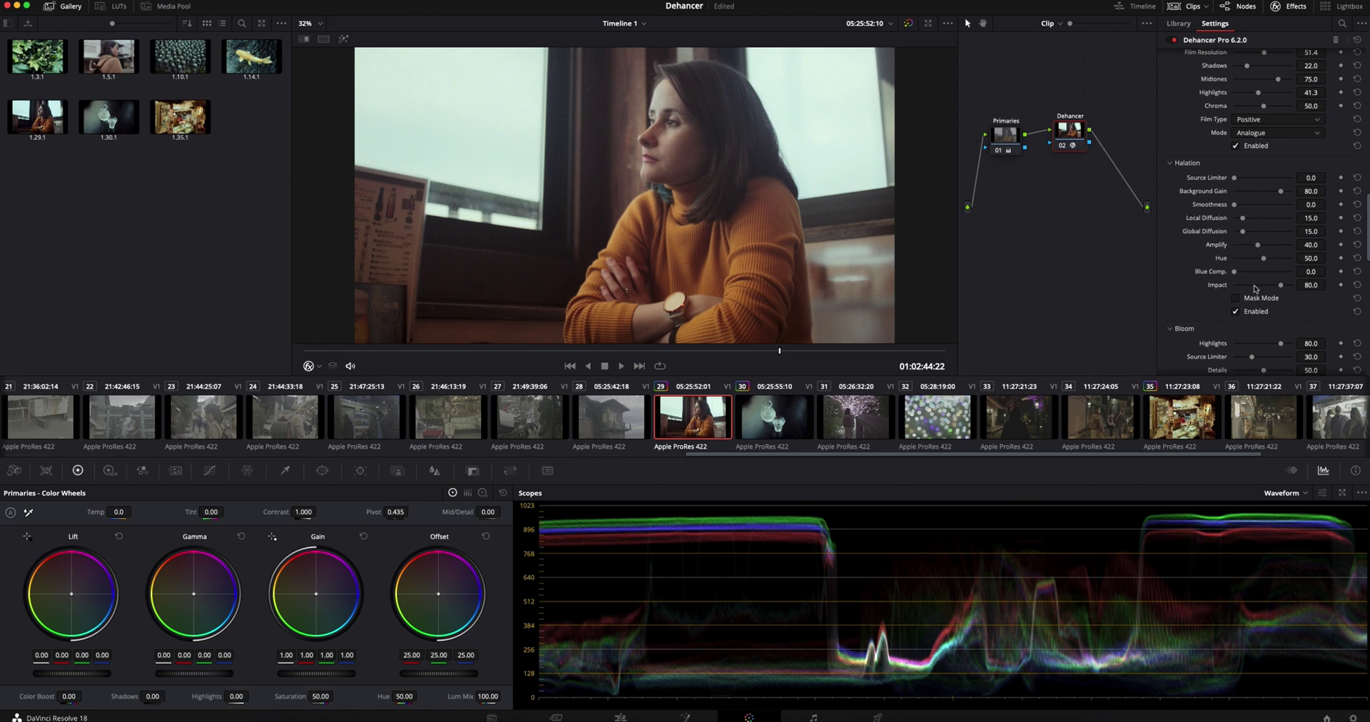
{"action": "left_click", "coordinate": [1236, 299]}
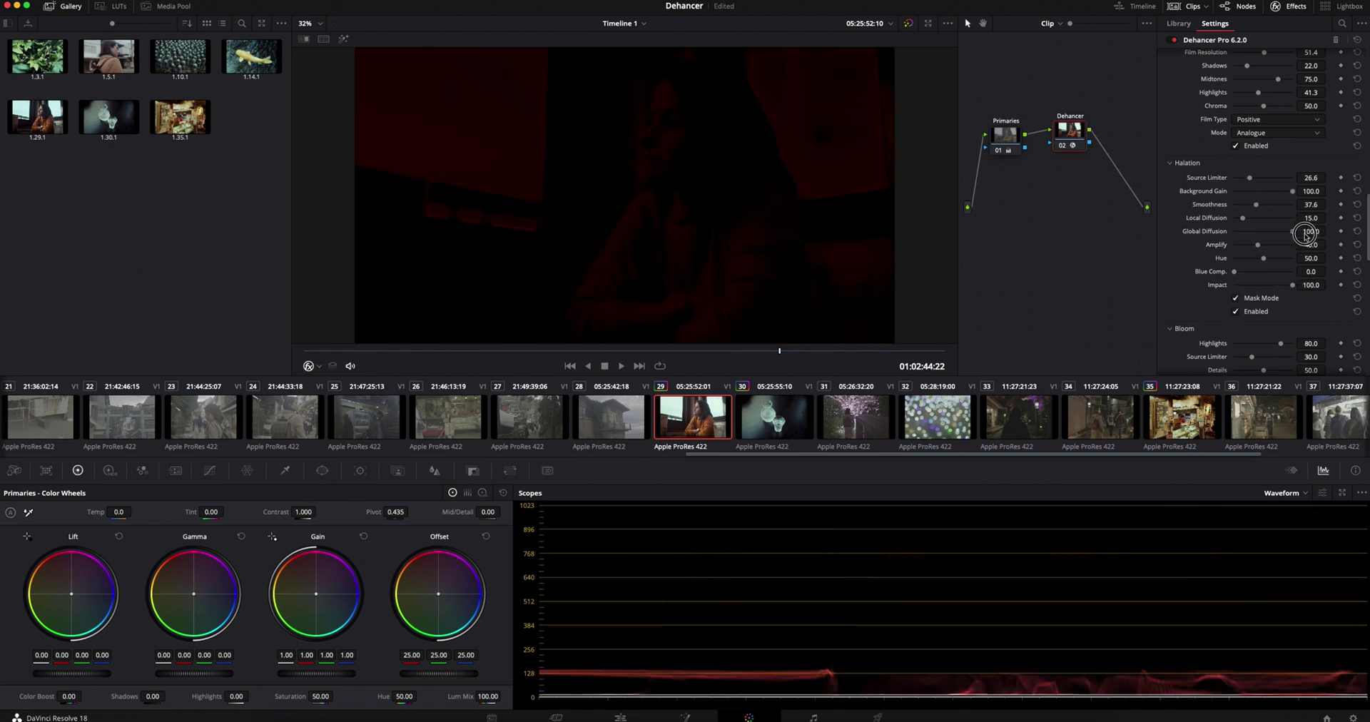
- Set halation Global Diffusion to 28.5 and Impact to 78.0
{"action": "mouse_move", "coordinate": [1252, 233]}
{"action": "left_mouse_down"}
{"action": "mouse_move", "coordinate": [1300, 243]}
{"action": "mouse_move", "coordinate": [1254, 235]}
{"action": "left_mouse_up"}
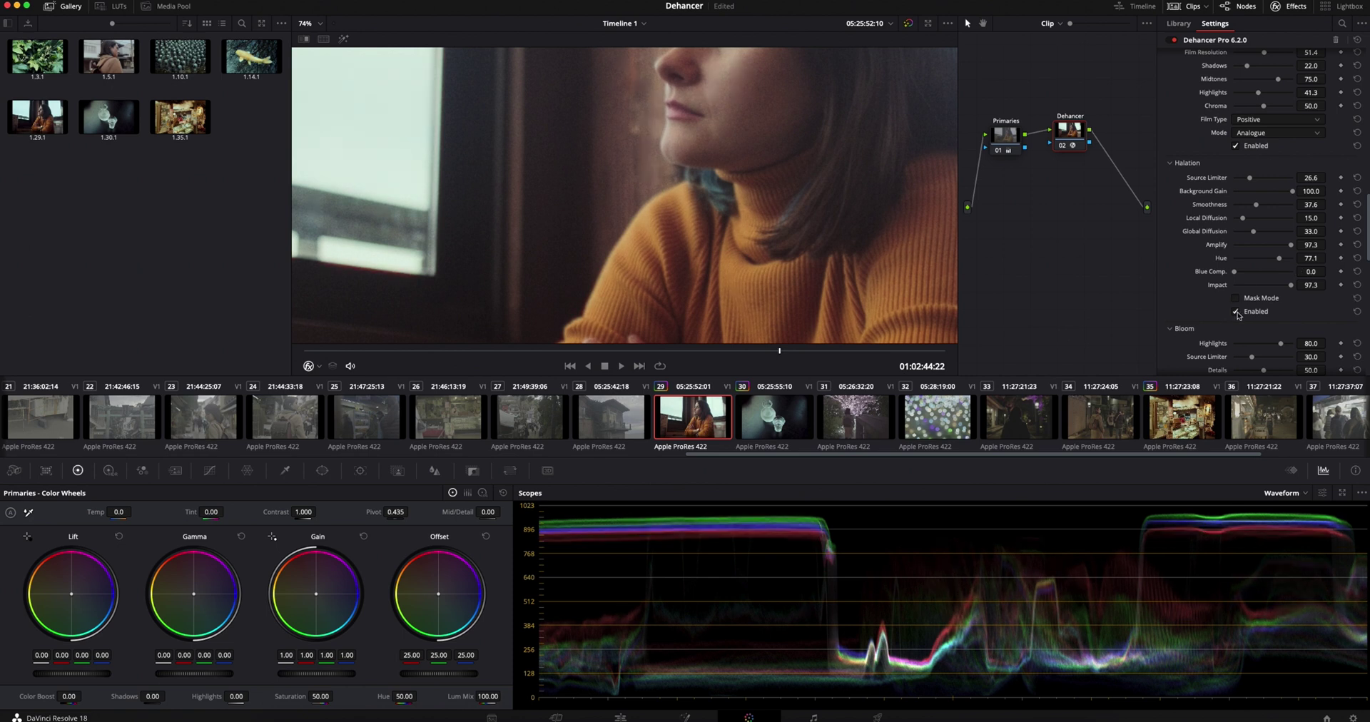
{"action": "left_click", "coordinate": [1234, 286]}
{"action": "left_click_drag", "start_coordinate": [1234, 286], "coordinate": [1281, 288]}
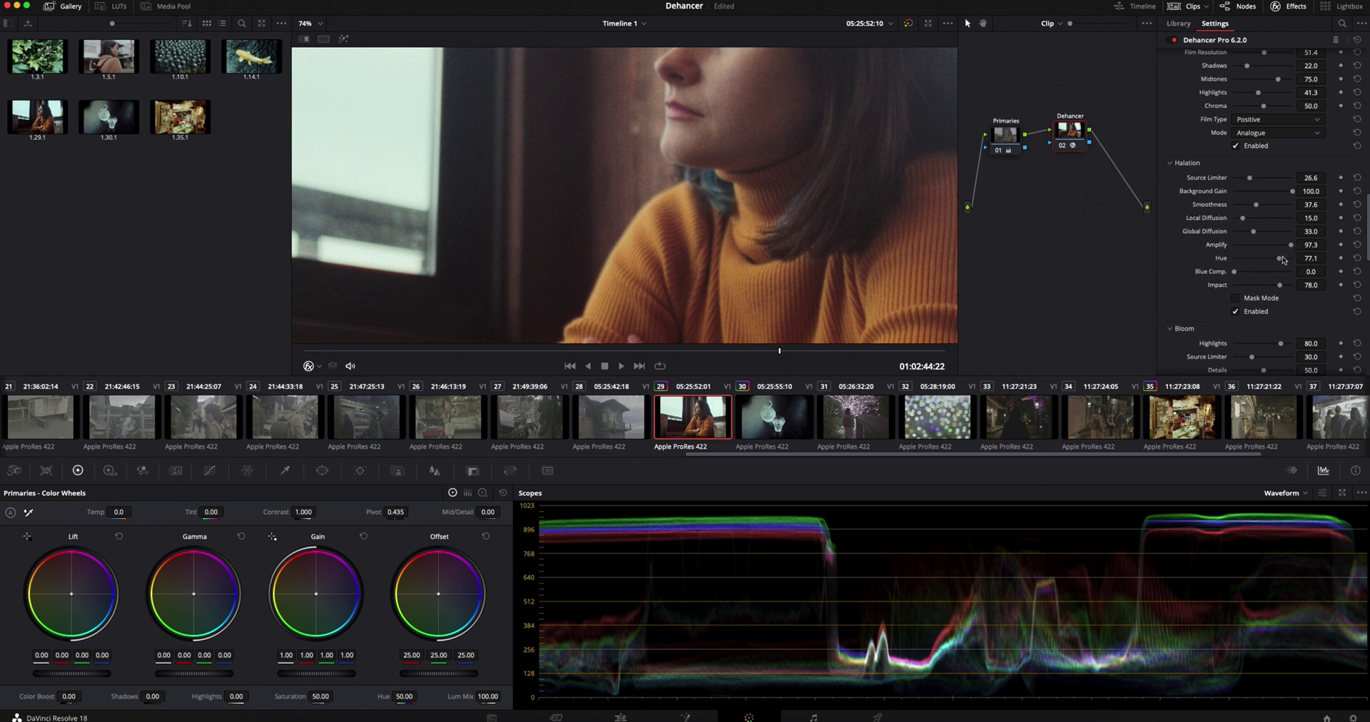
{"action": "mouse_move", "coordinate": [1254, 233]}
{"action": "left_mouse_down"}
{"action": "mouse_move", "coordinate": [1223, 229]}
{"action": "mouse_move", "coordinate": [1307, 243]}
{"action": "mouse_move", "coordinate": [1228, 241]}
{"action": "mouse_move", "coordinate": [1253, 245]}
{"action": "left_mouse_up"}
{"action": "scroll", "coordinate": [356, 289], "scroll_direction": "down", "scroll_amount": 5}
- Enable Bloom, compare it on and off, and lower Highlights to 38.5 and Impact to 56.9
{"action": "scroll", "coordinate": [1271, 214], "scroll_direction": "down", "scroll_amount": 5}
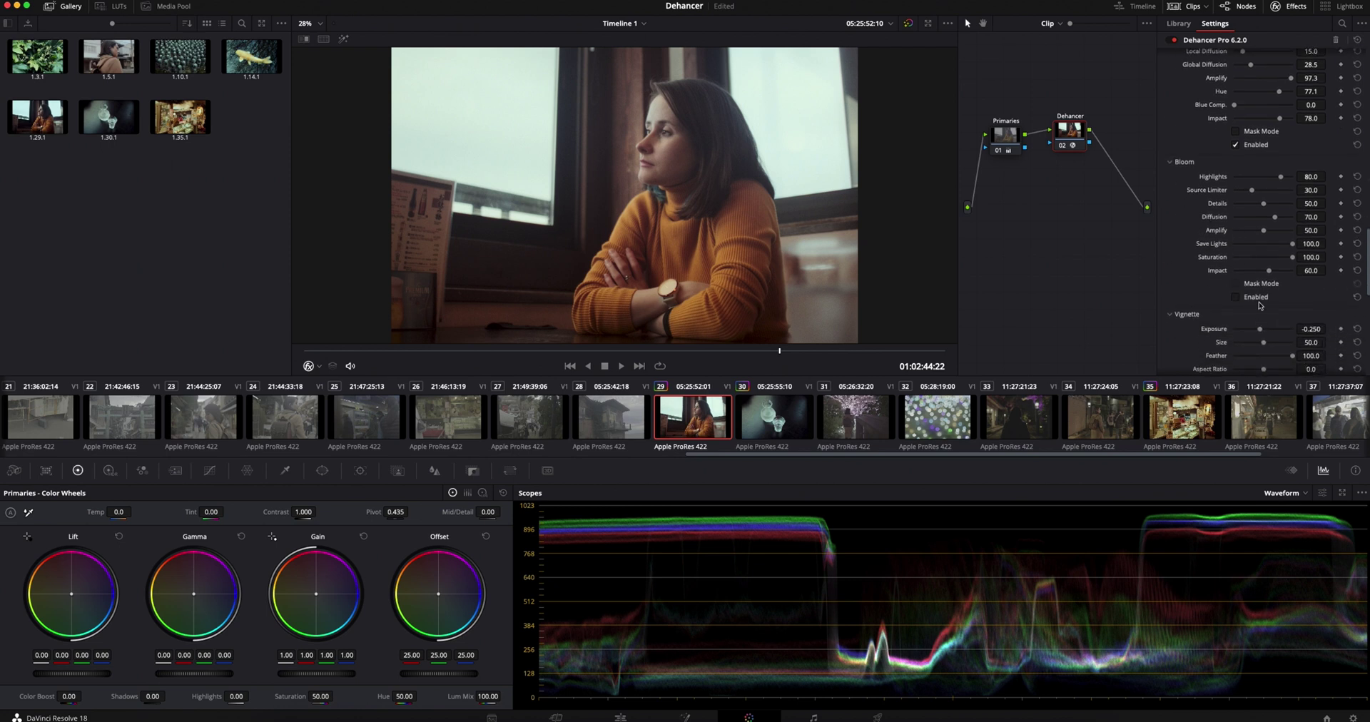
{"action": "left_click", "coordinate": [1237, 297]}
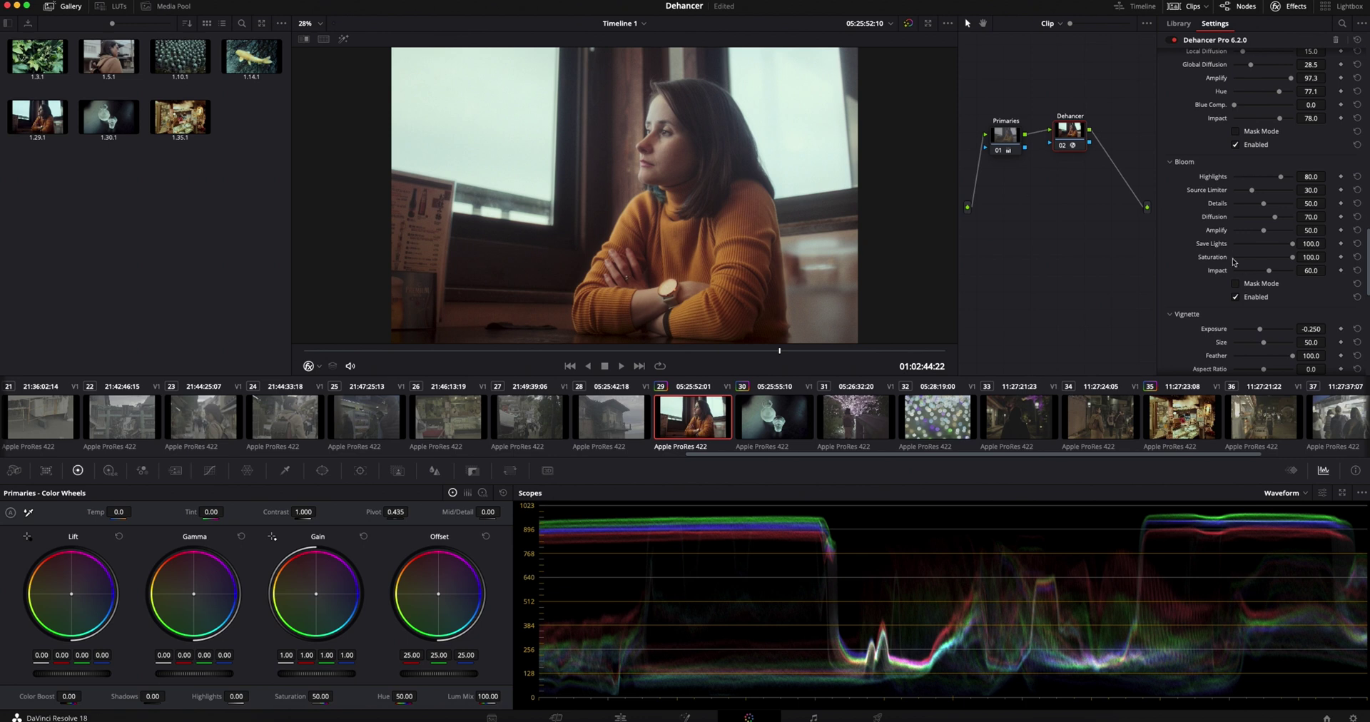
{"action": "left_click", "coordinate": [1237, 297]}
{"action": "left_click", "coordinate": [1237, 296]}
{"action": "scroll", "coordinate": [839, 107], "scroll_direction": "up", "scroll_amount": 4}
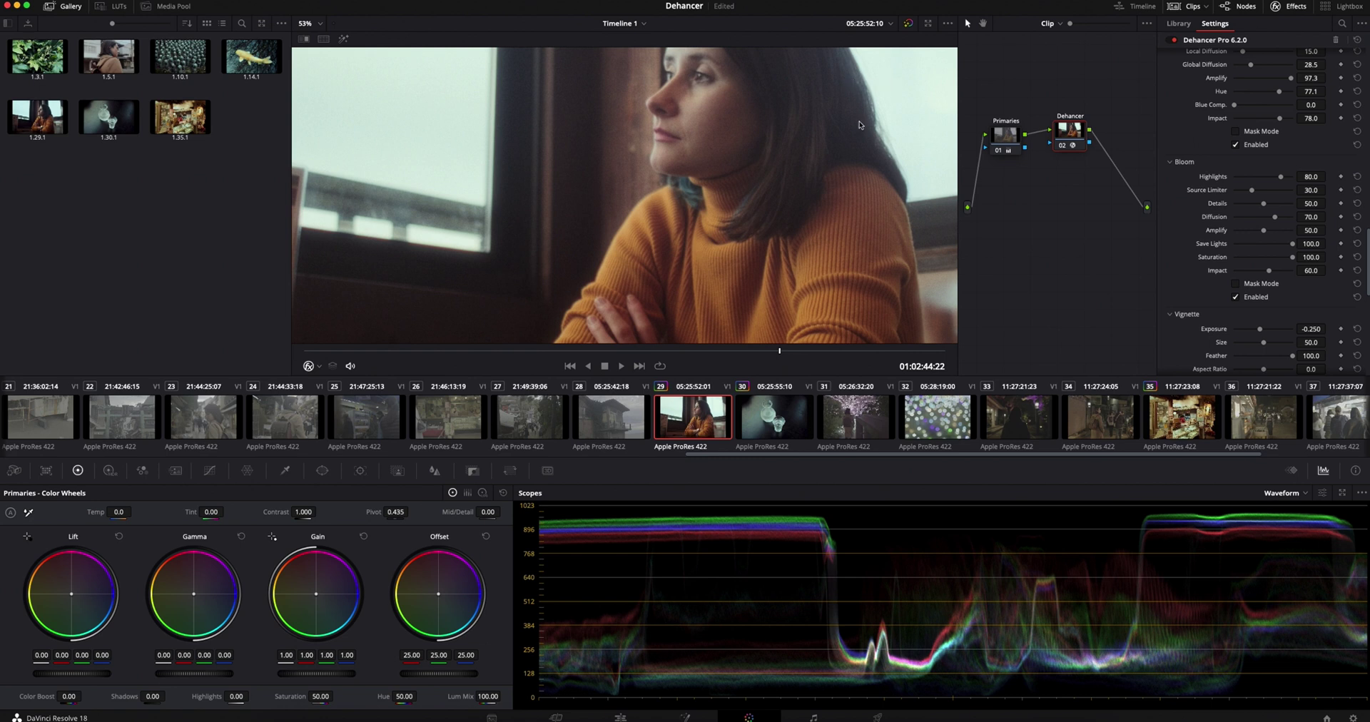
{"action": "left_click", "coordinate": [1236, 297]}
{"action": "left_click", "coordinate": [1236, 297]}
{"action": "left_click_drag", "start_coordinate": [1290, 182], "coordinate": [1246, 197]}
{"action": "left_click_drag", "start_coordinate": [1263, 273], "coordinate": [1254, 230]}
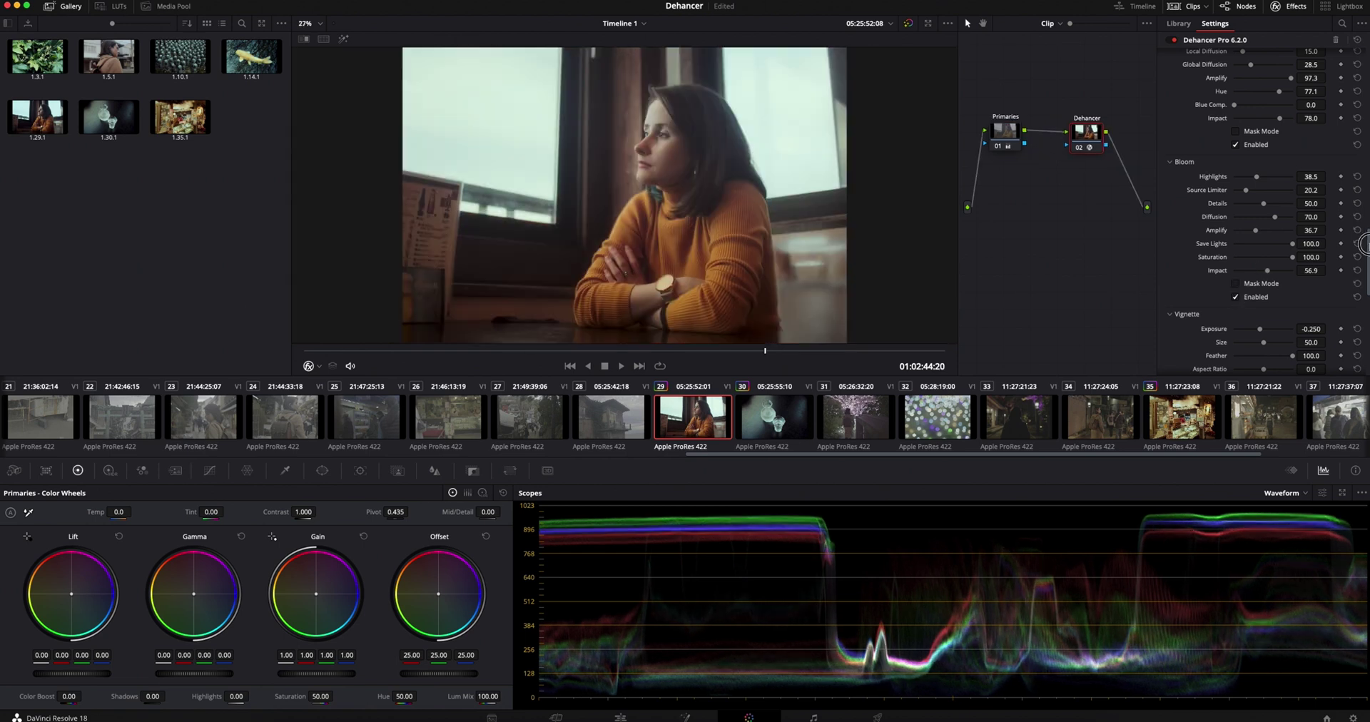
- Try the Vignette on and off, leaving it disabled
{"action": "scroll", "coordinate": [1260, 209], "scroll_direction": "down", "scroll_amount": 5}
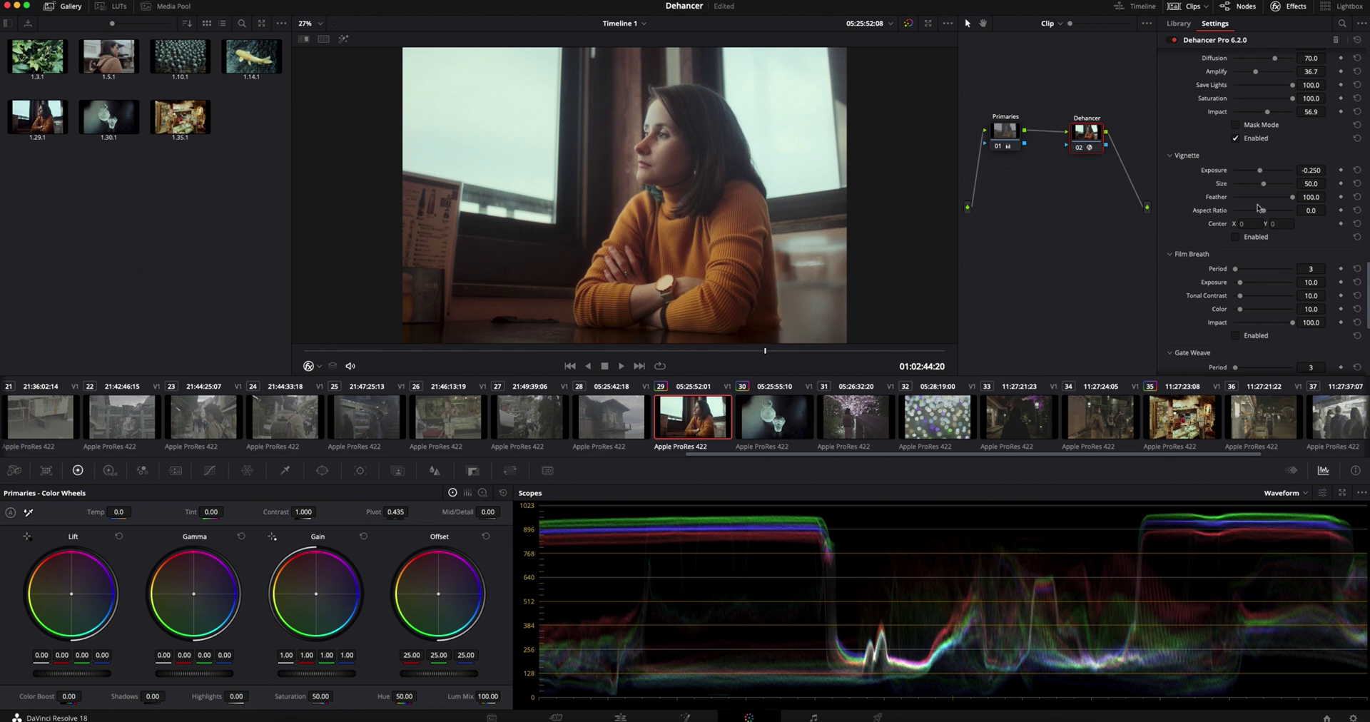
{"action": "left_click", "coordinate": [1239, 238]}
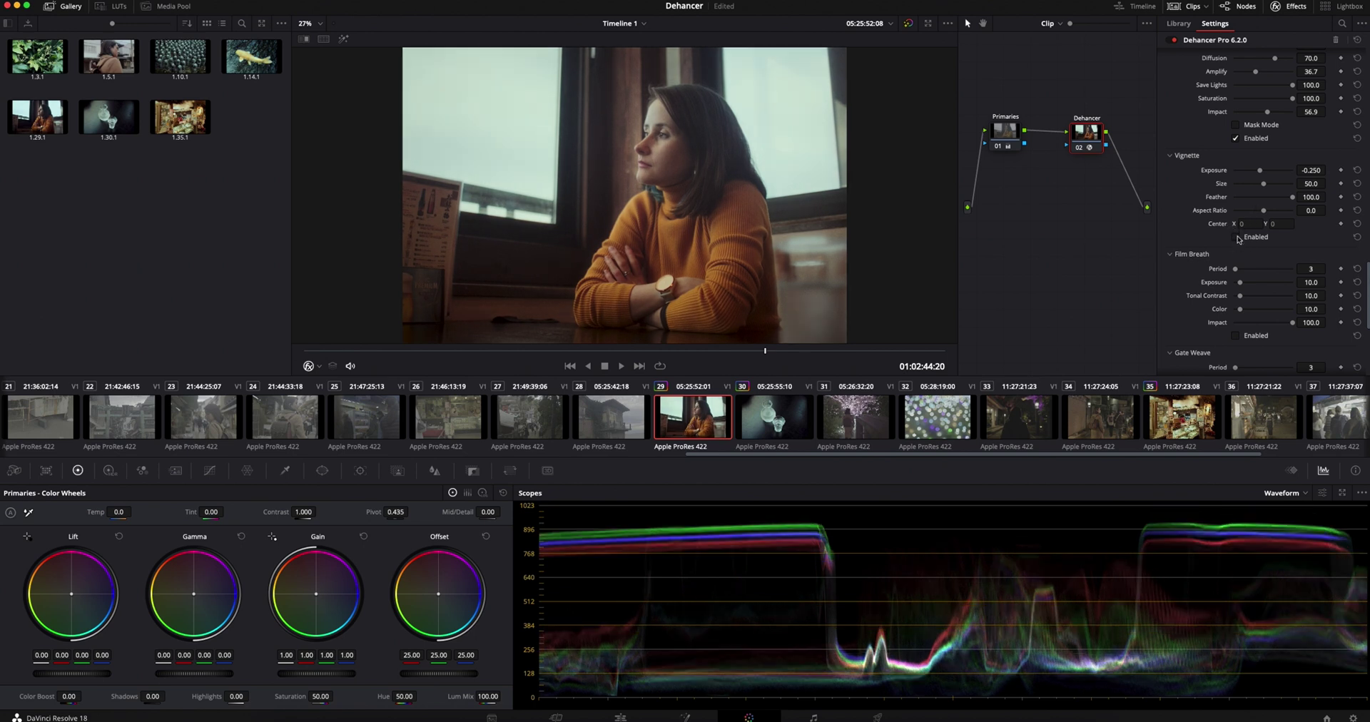
{"action": "left_click", "coordinate": [1239, 239]}
{"action": "left_click", "coordinate": [1239, 238]}
{"action": "left_click", "coordinate": [1239, 239]}
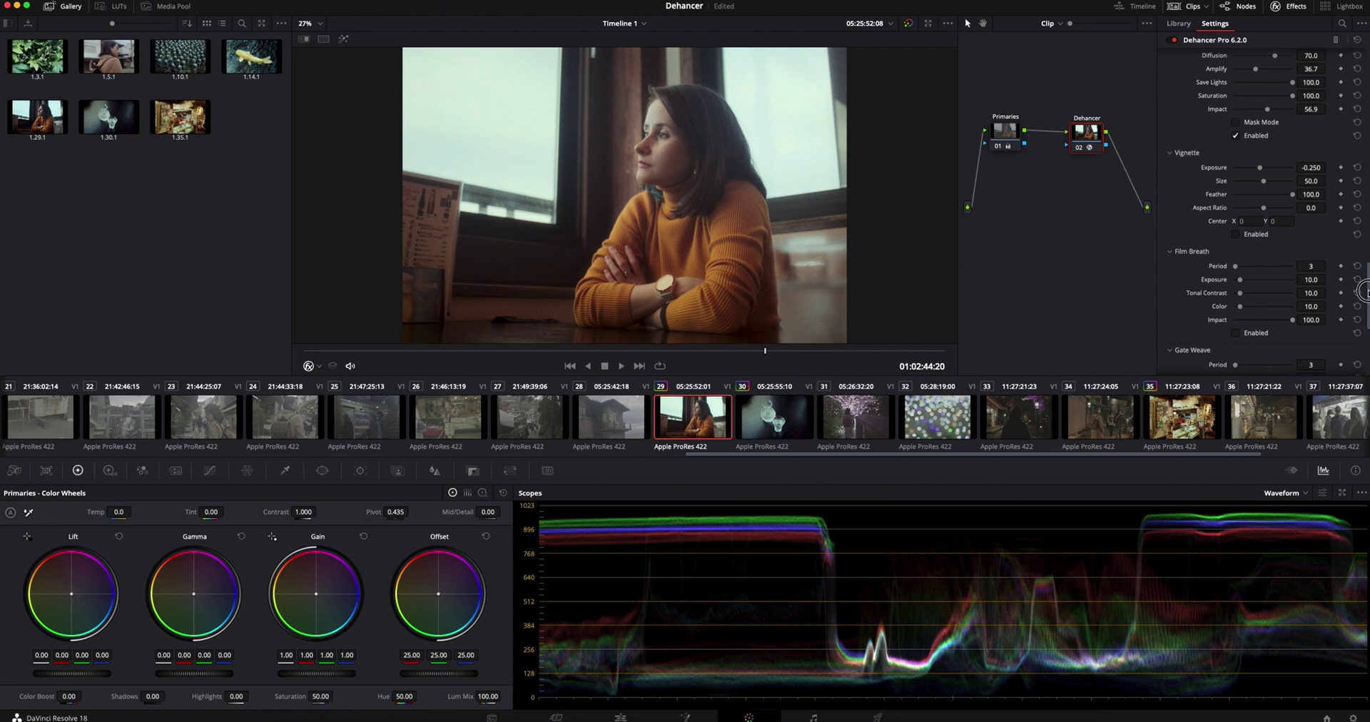
- Raise White Point to 104.2 under false-colour IRE view, then grab a still of the grade
{"action": "left_click_drag", "start_coordinate": [1366, 293], "coordinate": [1366, 337]}
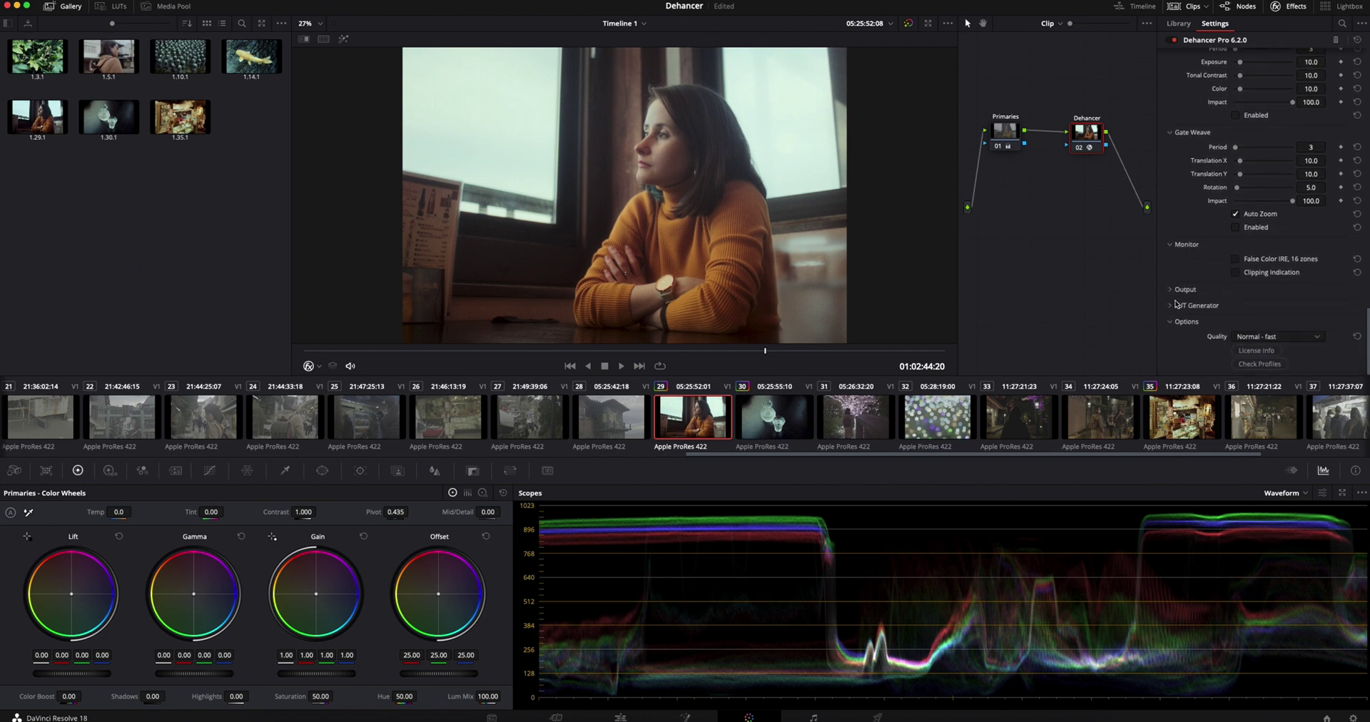
{"action": "left_click", "coordinate": [1237, 260]}
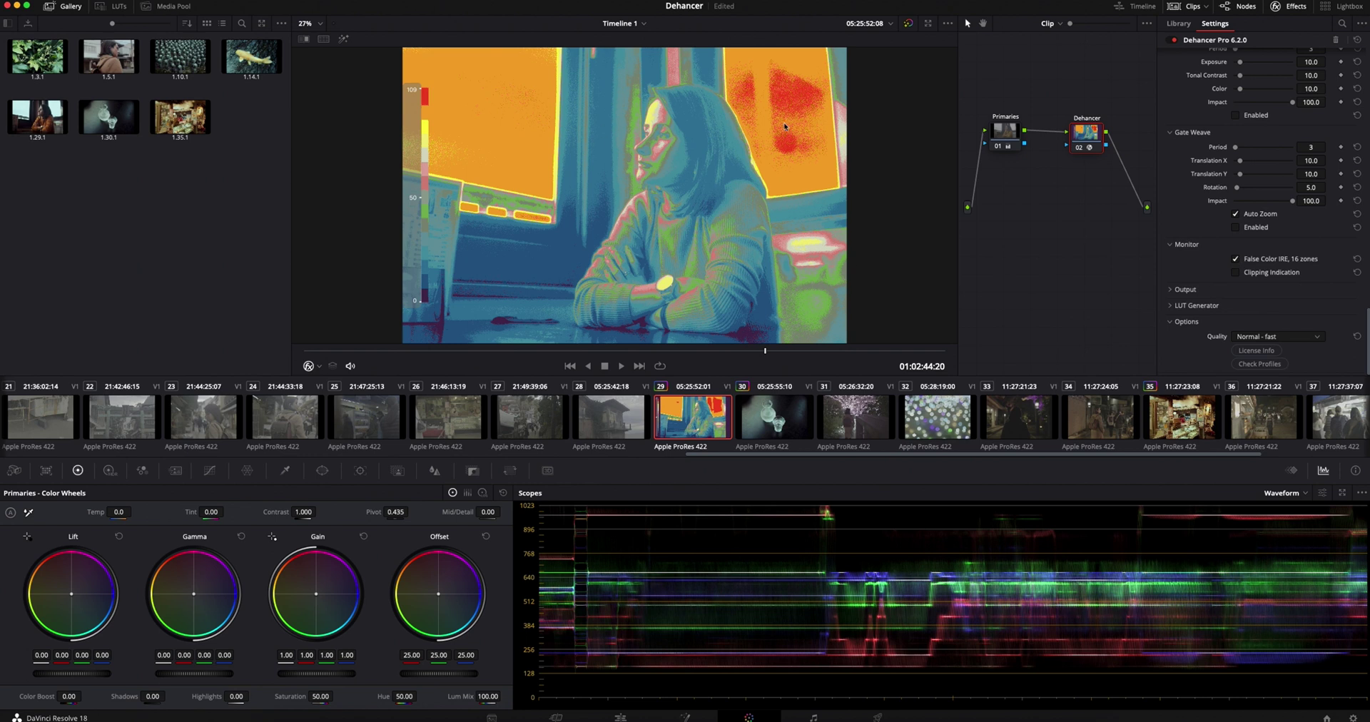
{"action": "scroll", "coordinate": [1270, 324], "scroll_direction": "up", "scroll_amount": 15}
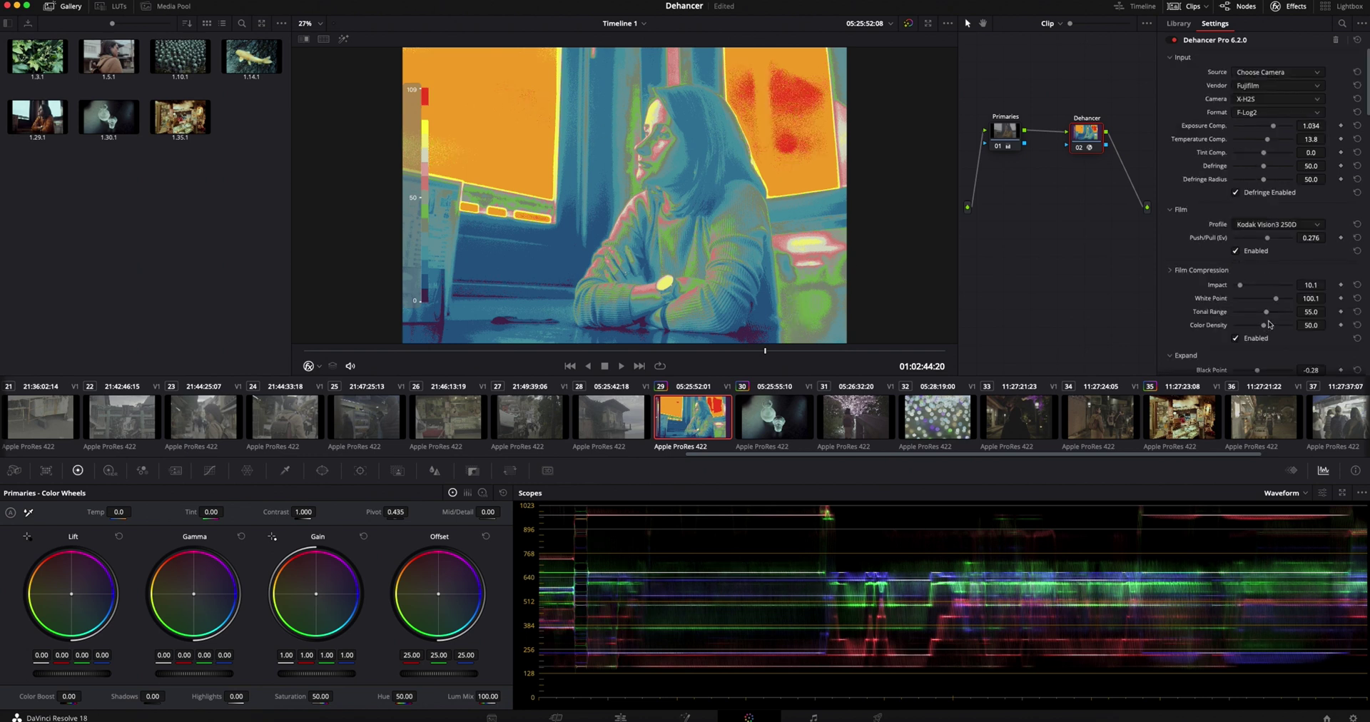
{"action": "left_click_drag", "start_coordinate": [1277, 301], "coordinate": [1311, 299]}
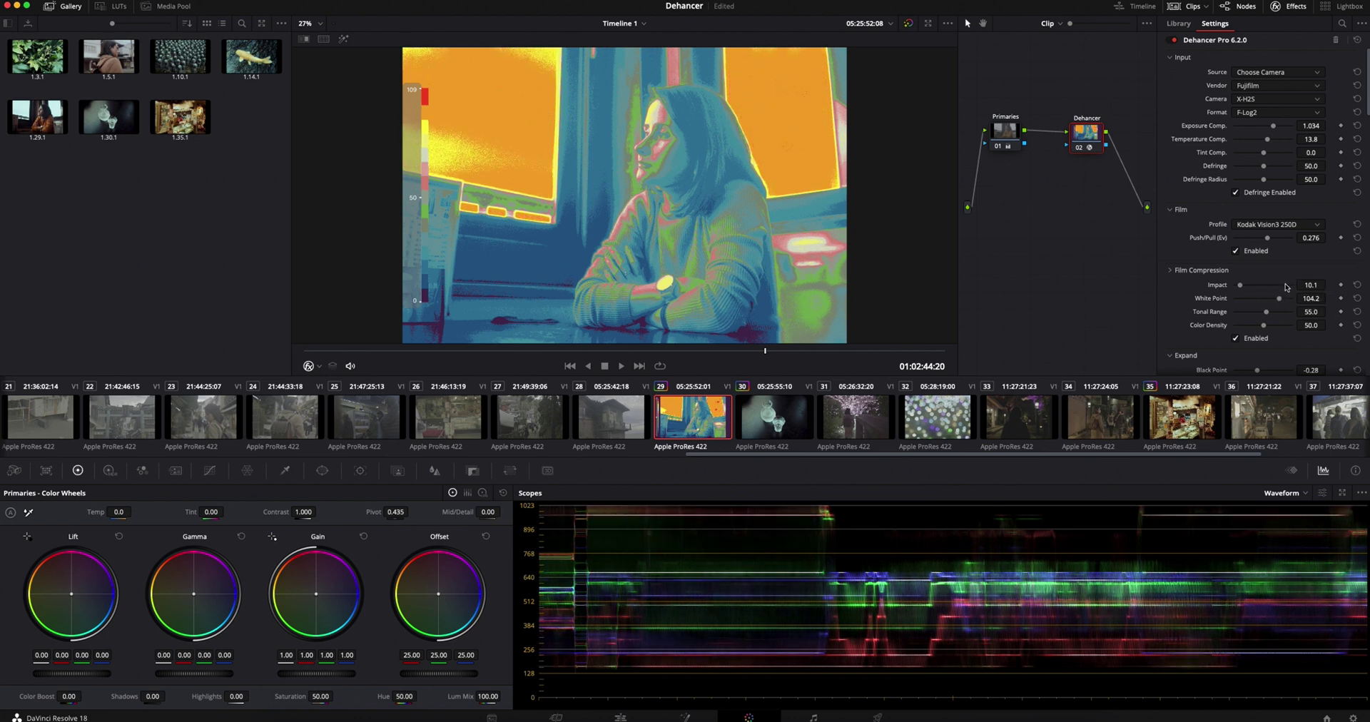
{"action": "scroll", "coordinate": [1286, 287], "scroll_direction": "down", "scroll_amount": 10}
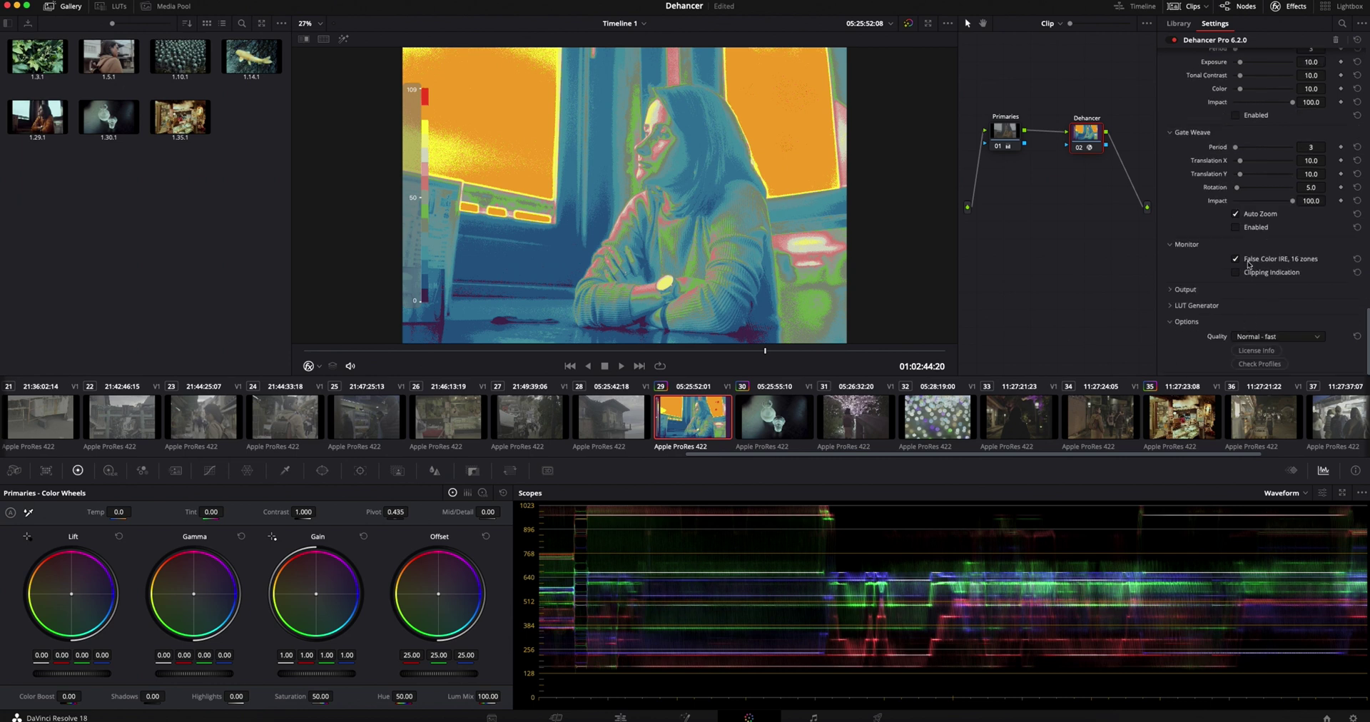
{"action": "left_click", "coordinate": [1235, 259]}
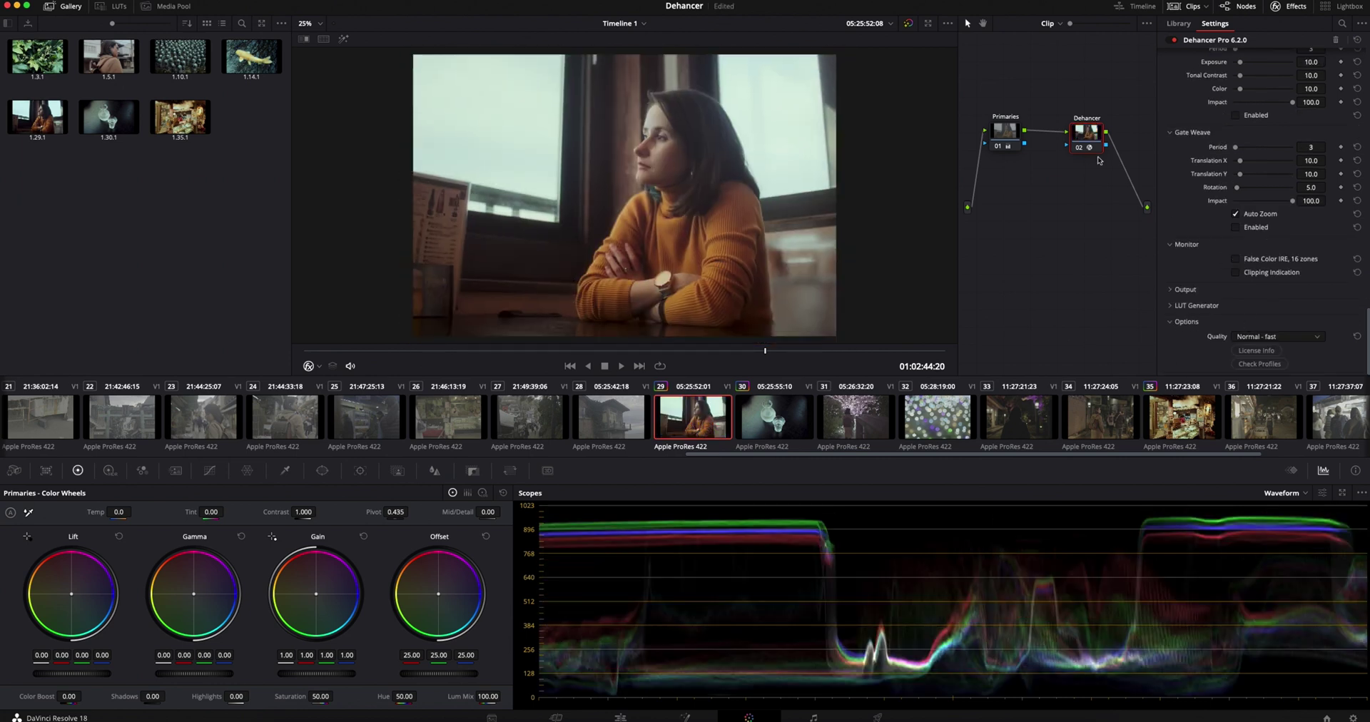
{"action": "right_click", "coordinate": [729, 150]}
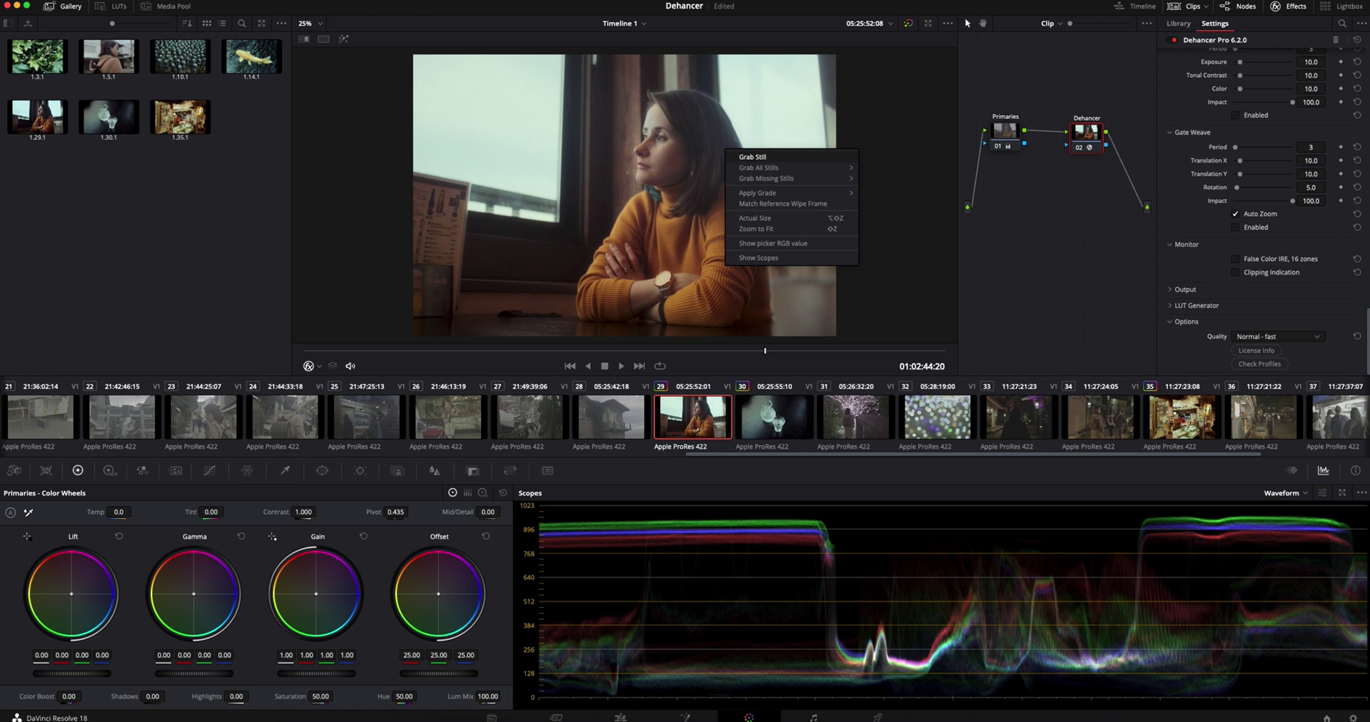
{"action": "left_click", "coordinate": [746, 157]}
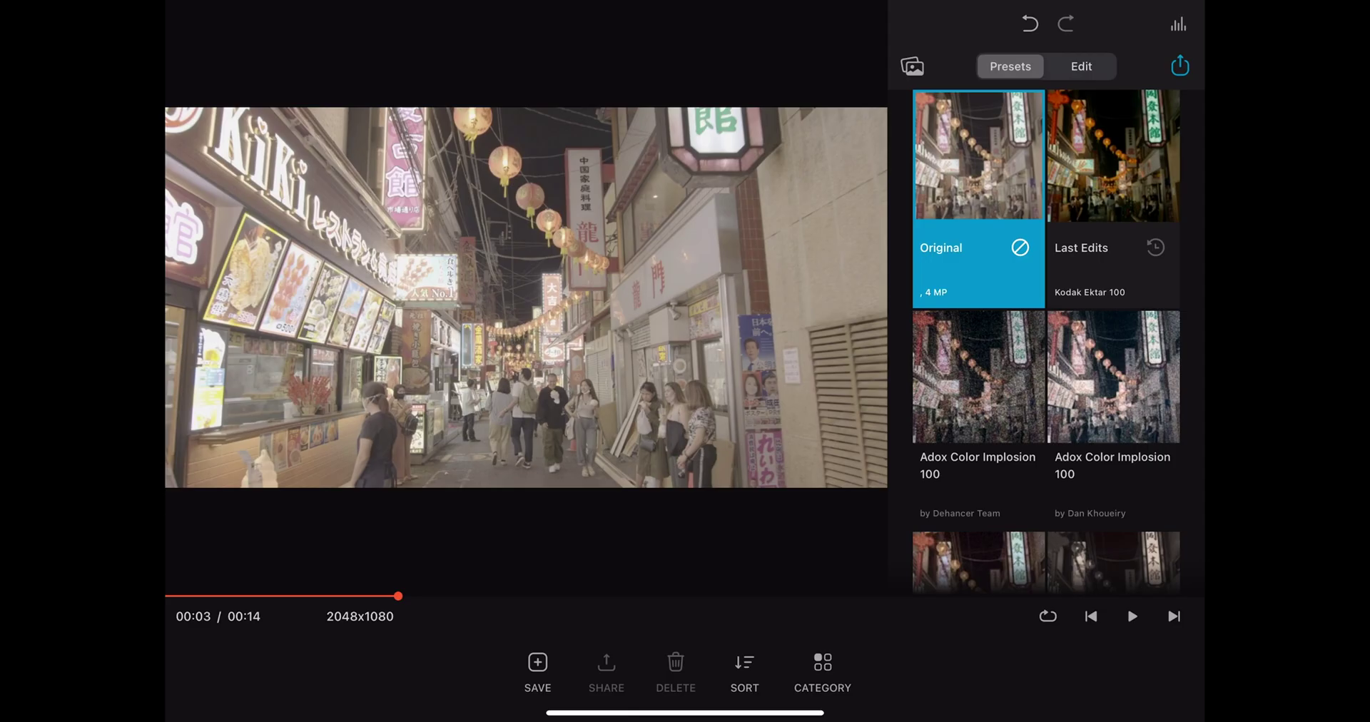
- Scrub the night street clip and preview Adox Color Implosion, Agfacolor 100 and Cinestill 800T looks
{"action": "left_click_drag", "start_coordinate": [398, 596], "coordinate": [559, 596]}
{"action": "scroll", "coordinate": [1047, 342], "scroll_direction": "down", "scroll_amount": 3}
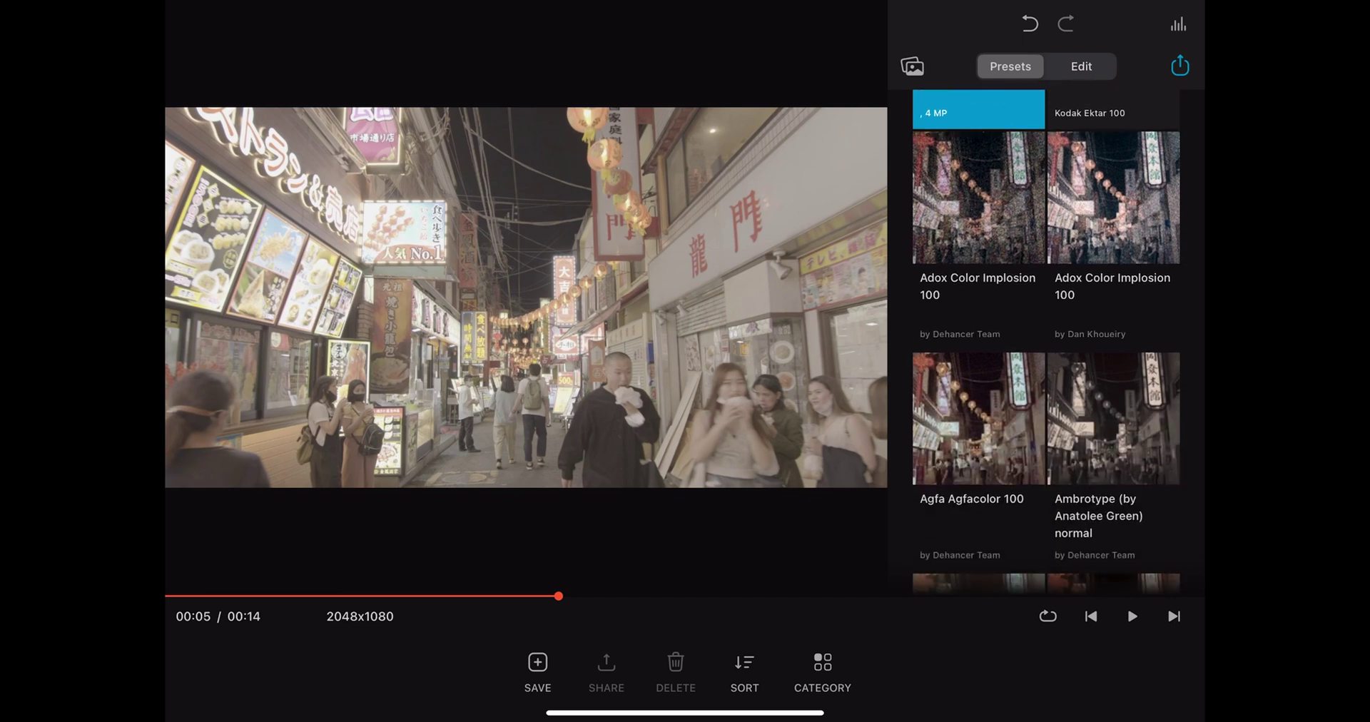
{"action": "left_click", "coordinate": [1114, 192]}
{"action": "left_click", "coordinate": [978, 463]}
{"action": "scroll", "coordinate": [1046, 342], "scroll_direction": "down", "scroll_amount": 5}
{"action": "left_click", "coordinate": [1113, 285]}
{"action": "scroll", "coordinate": [1046, 342], "scroll_direction": "down", "scroll_amount": 6}
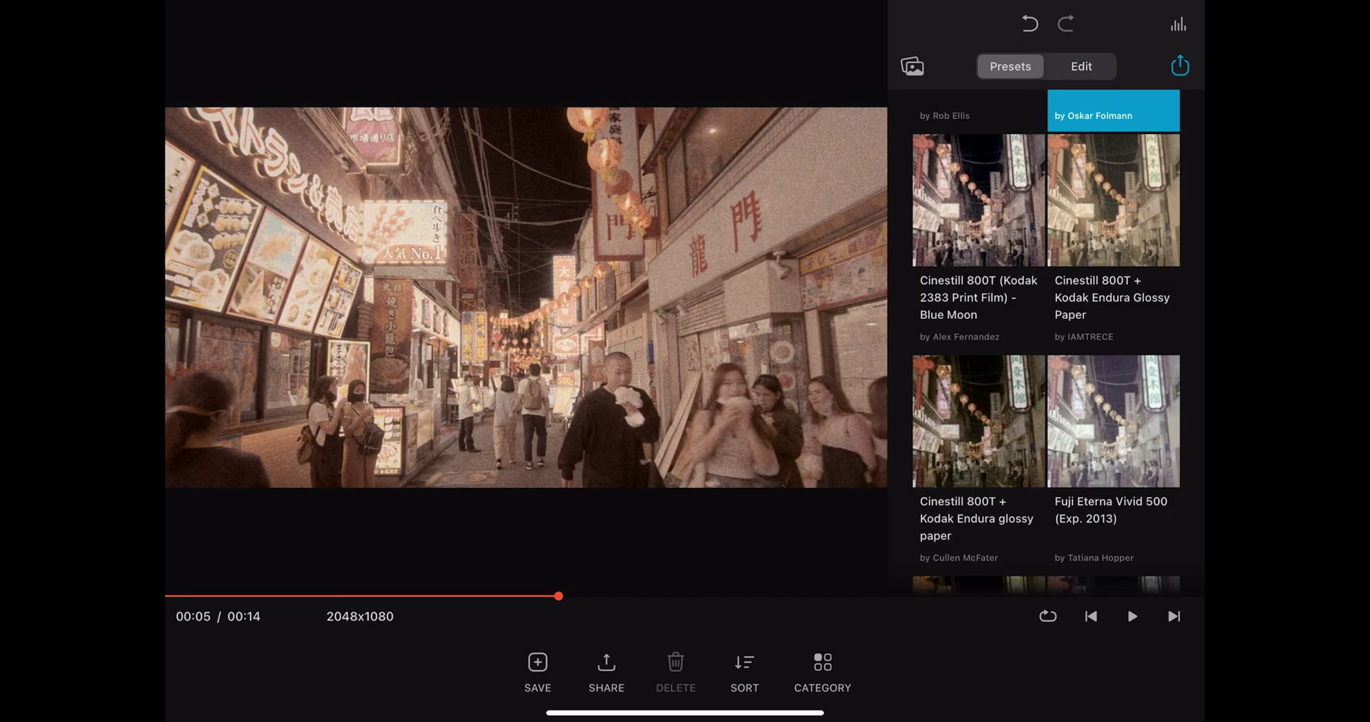
{"action": "left_click", "coordinate": [978, 285]}
{"action": "scroll", "coordinate": [1046, 342], "scroll_direction": "down", "scroll_amount": 10}
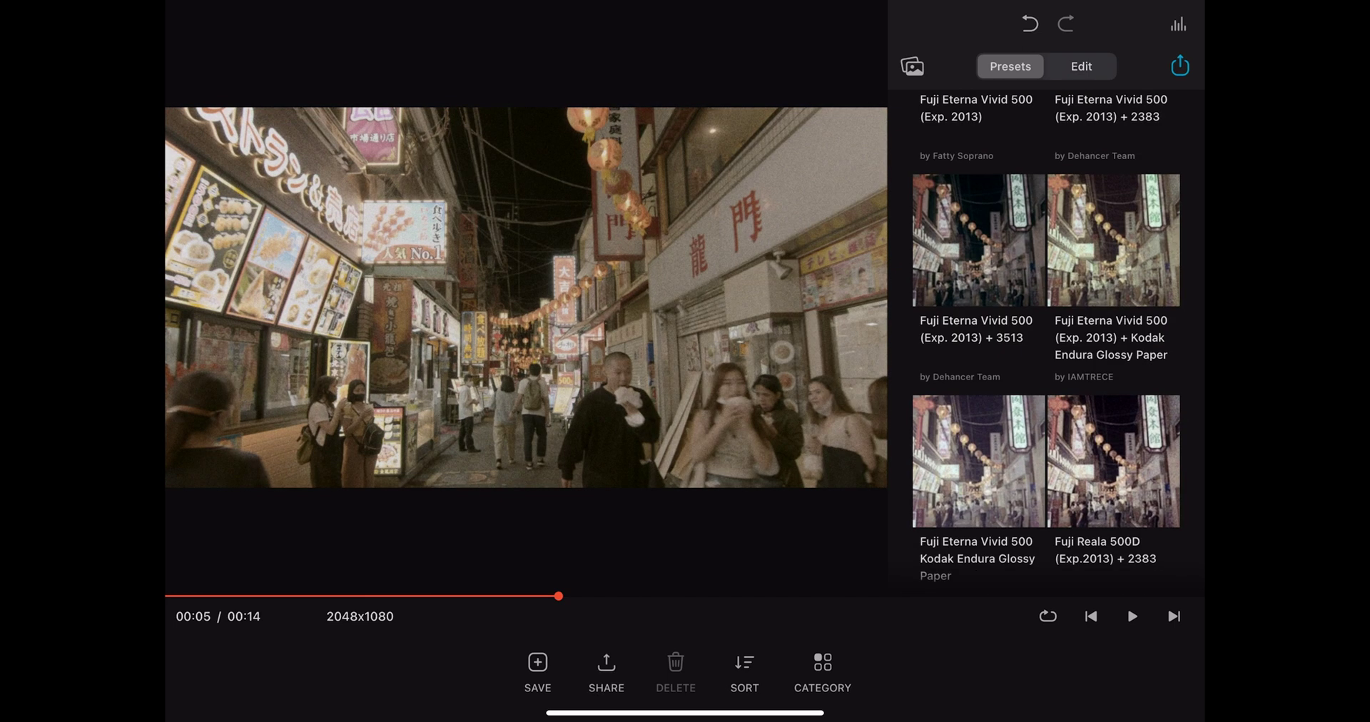
- Preview Fujichrome Velvia, then apply Kodak Ektar 25 (Exp. 1996) and show its settings
{"action": "left_click", "coordinate": [1114, 357]}
{"action": "scroll", "coordinate": [1047, 343], "scroll_direction": "down", "scroll_amount": 10}
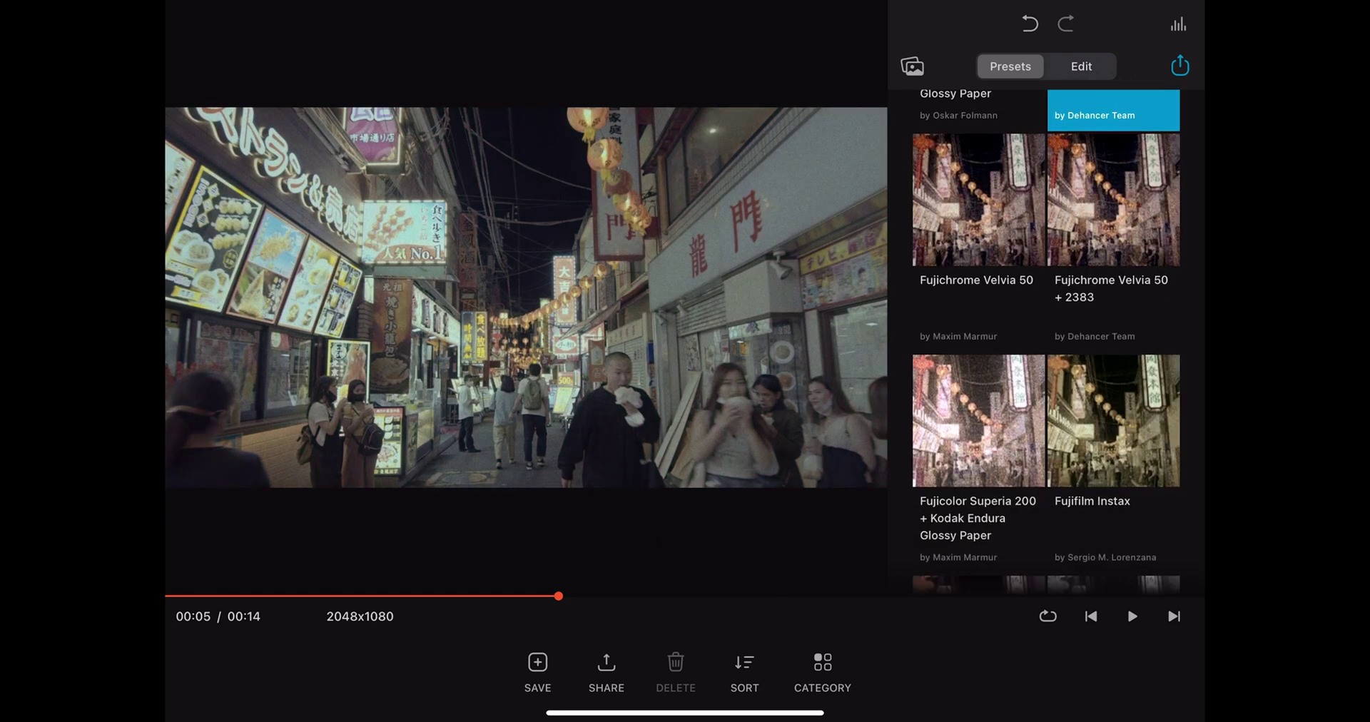
{"action": "scroll", "coordinate": [1046, 343], "scroll_direction": "down", "scroll_amount": 15}
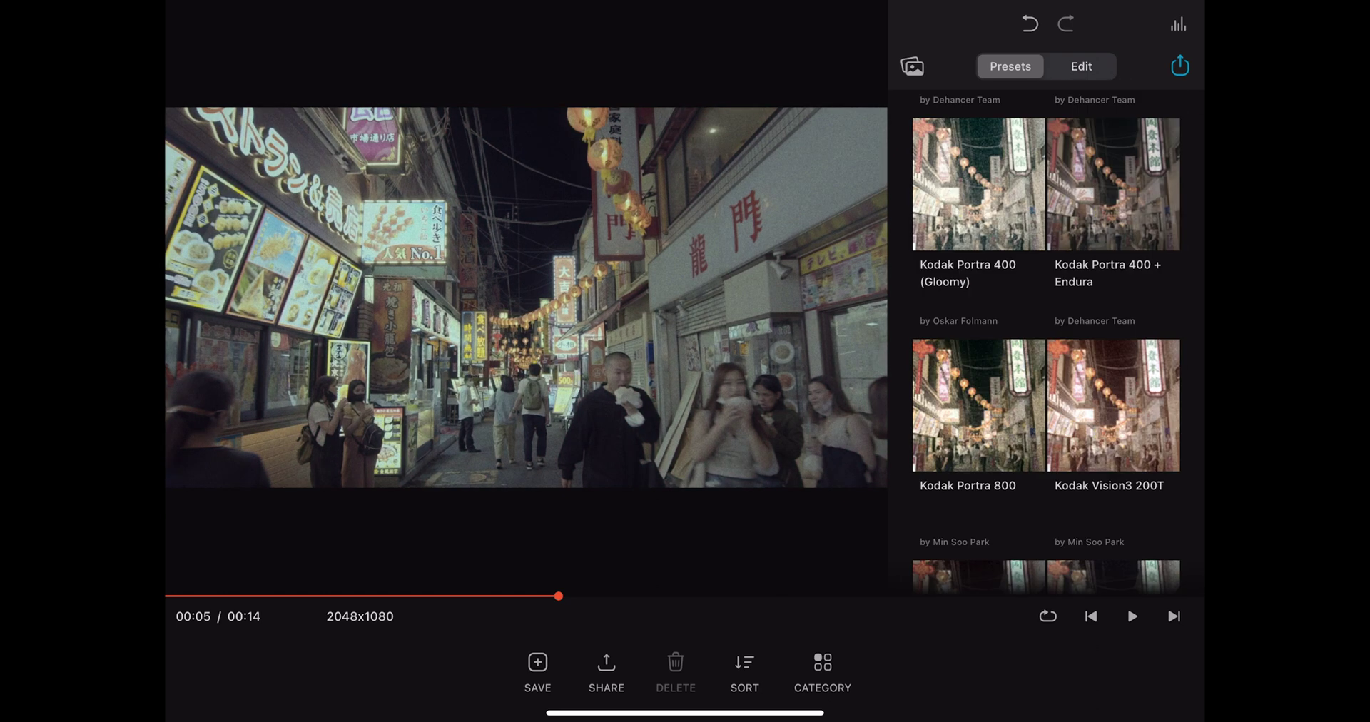
{"action": "scroll", "coordinate": [1046, 343], "scroll_direction": "up", "scroll_amount": 15}
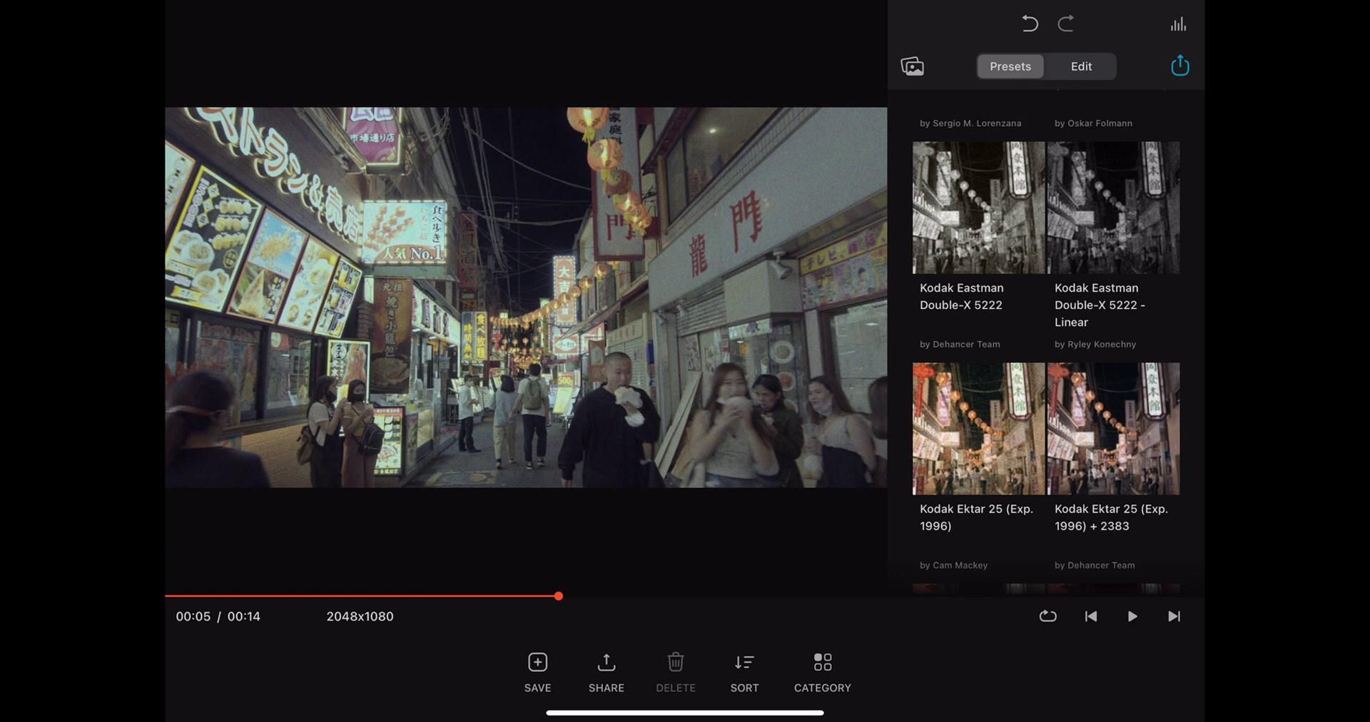
{"action": "left_click", "coordinate": [978, 414]}
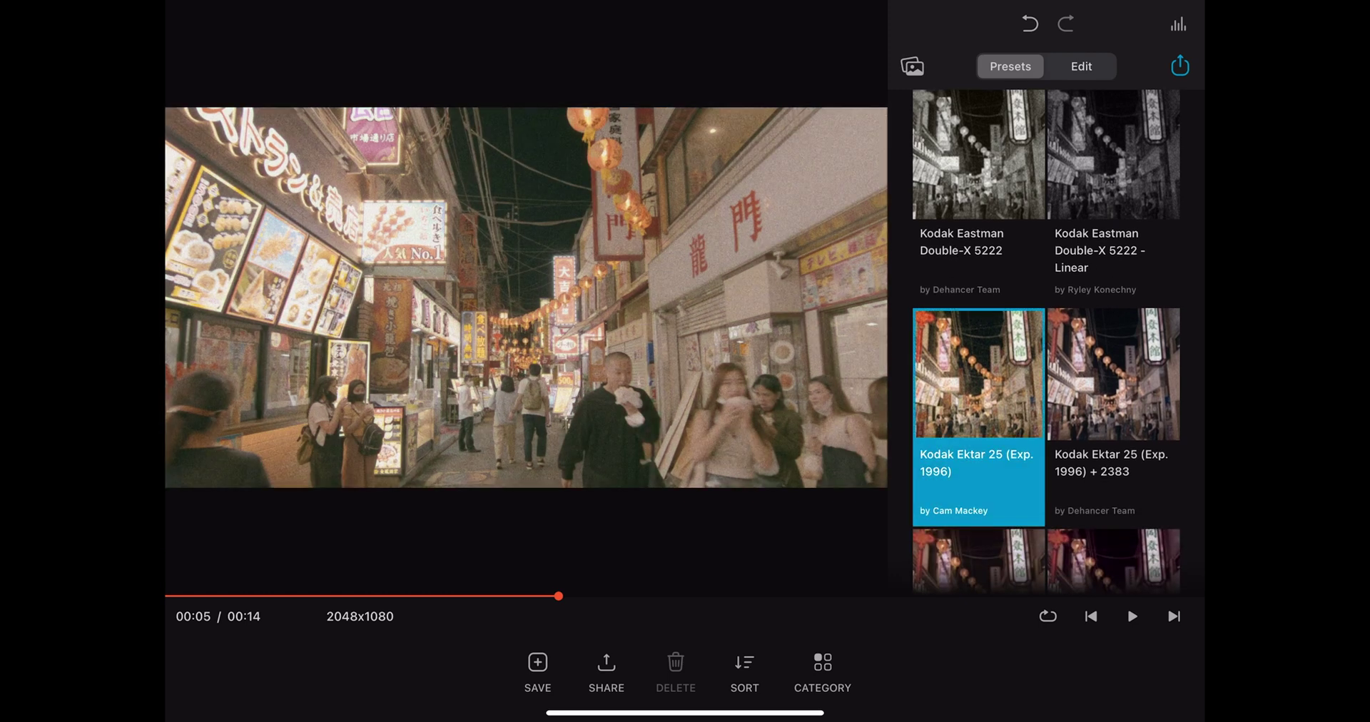
{"action": "left_click", "coordinate": [1082, 65]}
- Fine-tune source temperature compensation and cut film grain amount to about 5
{"action": "left_click", "coordinate": [440, 596]}
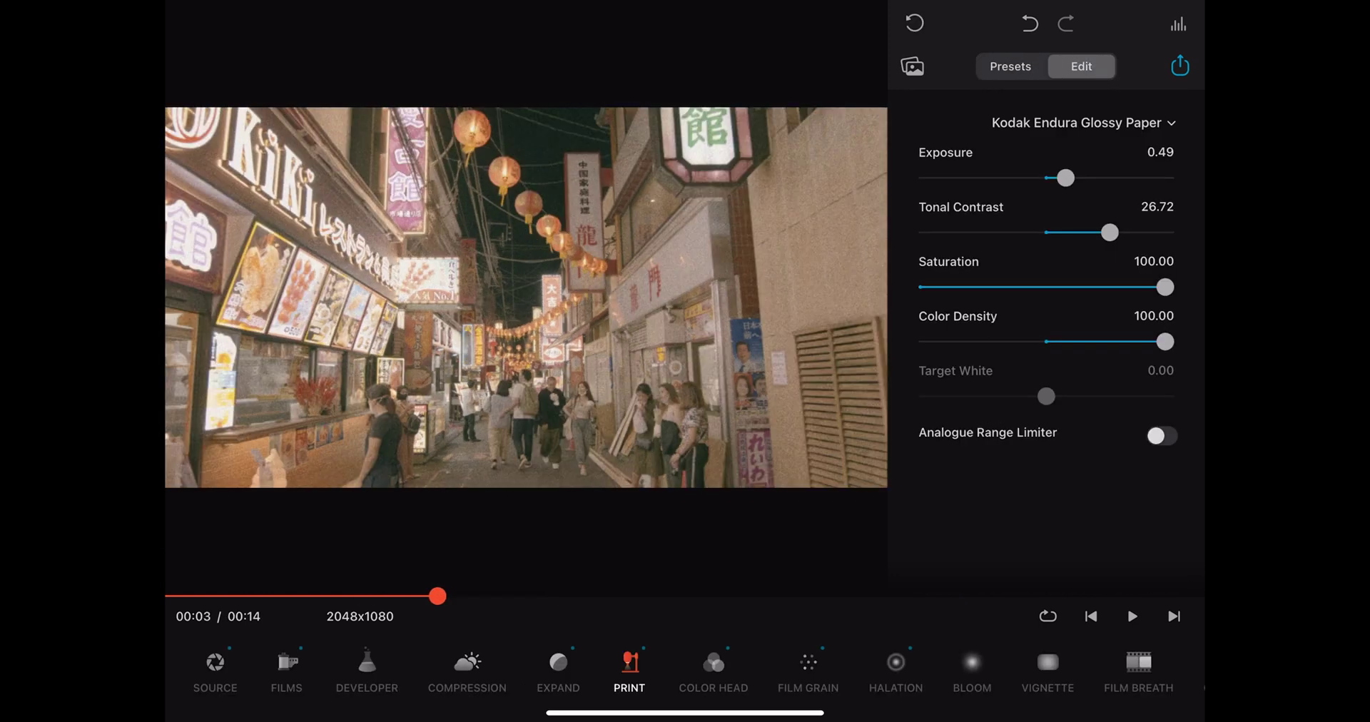
{"action": "left_click", "coordinate": [214, 671]}
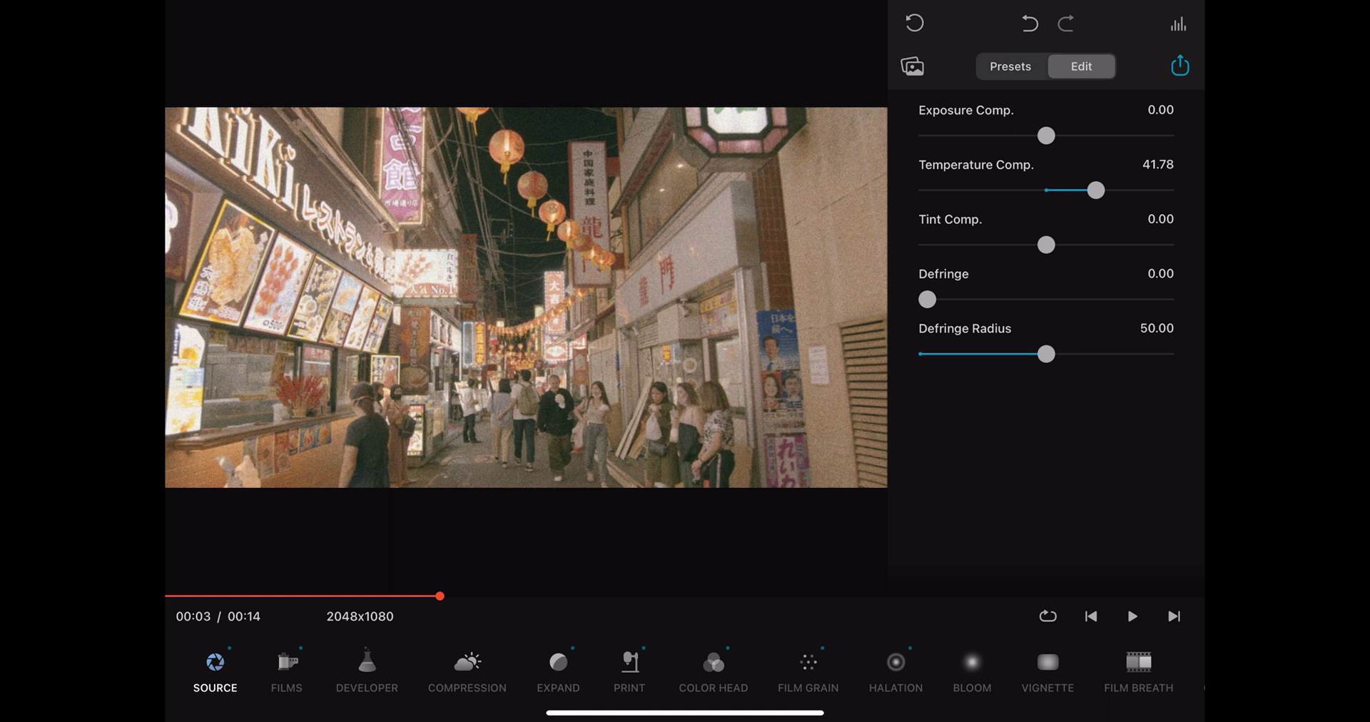
{"action": "mouse_move", "coordinate": [1096, 190]}
{"action": "left_mouse_down"}
{"action": "mouse_move", "coordinate": [1028, 190]}
{"action": "mouse_move", "coordinate": [1097, 190]}
{"action": "left_mouse_up"}
{"action": "left_click", "coordinate": [809, 671]}
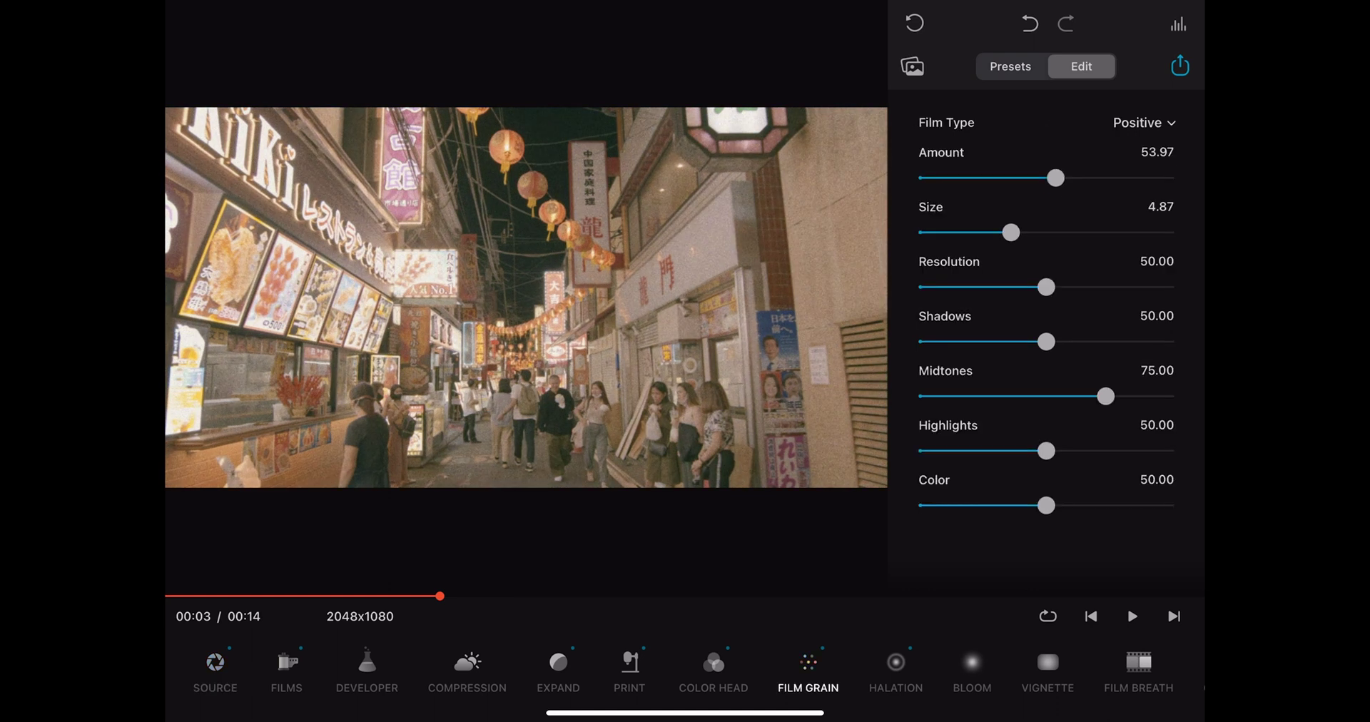
{"action": "left_click_drag", "start_coordinate": [1056, 177], "coordinate": [939, 177]}
- Switch the film stock to Kodak Ektar 100 and adjust its push/pull exposure
{"action": "left_click", "coordinate": [286, 671]}
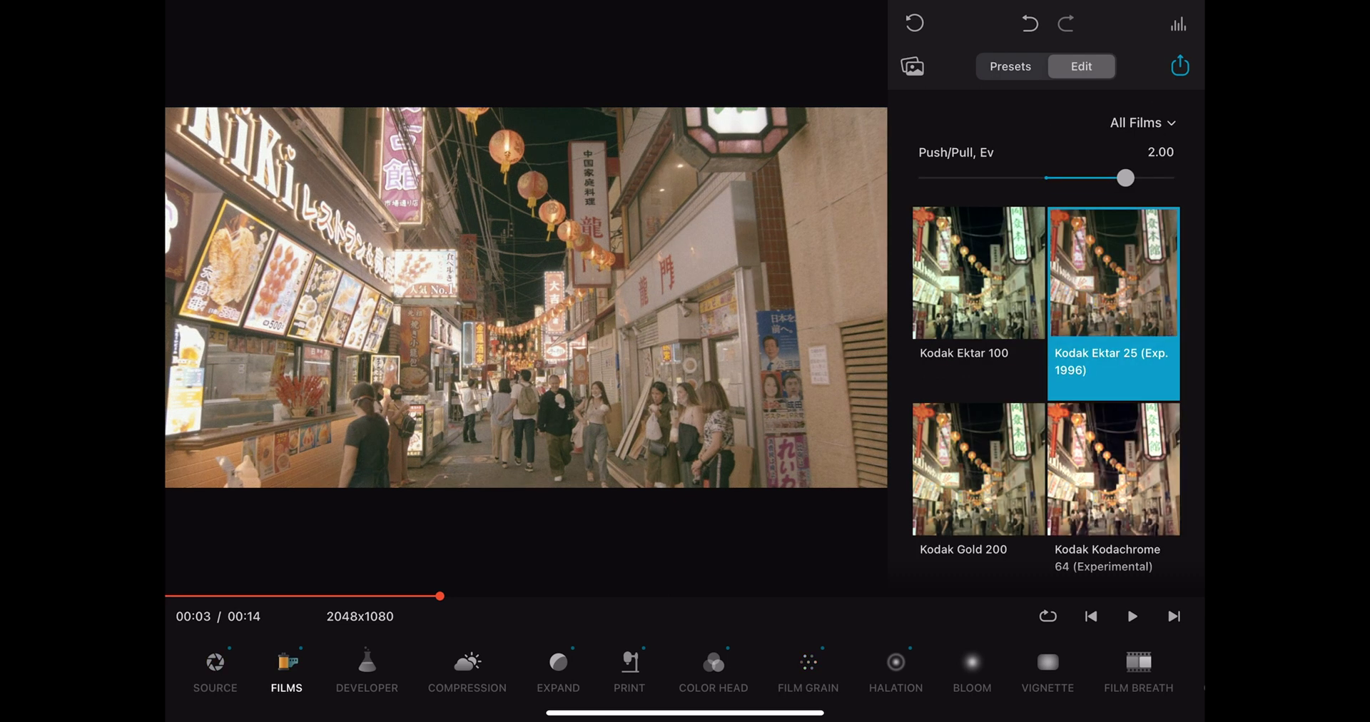
{"action": "scroll", "coordinate": [1047, 399], "scroll_direction": "down", "scroll_amount": 2}
{"action": "scroll", "coordinate": [1047, 400], "scroll_direction": "up", "scroll_amount": 2}
{"action": "left_click", "coordinate": [978, 285]}
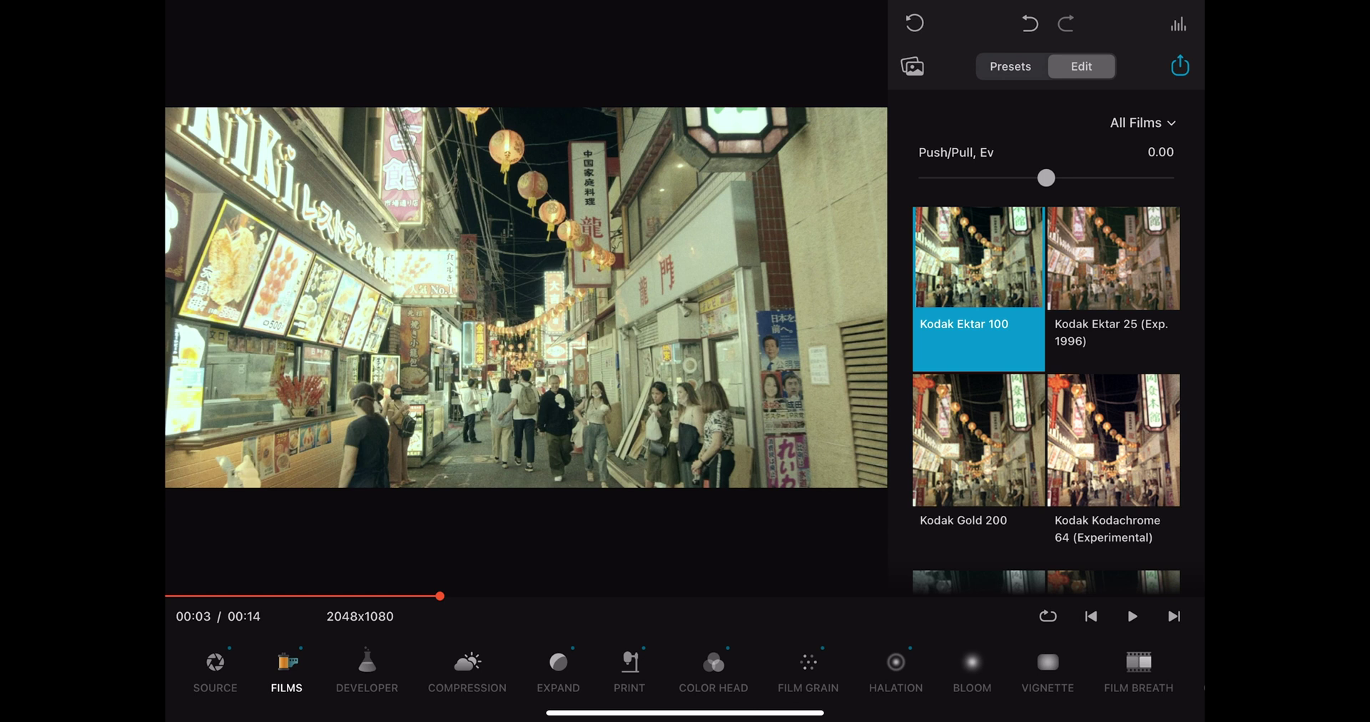
{"action": "left_click_drag", "start_coordinate": [1047, 178], "coordinate": [1164, 177]}
- Raise Developer Contrast Boost to 43.33 and Color Boost to 43.70, lowering gamma slightly
{"action": "left_click", "coordinate": [366, 667]}
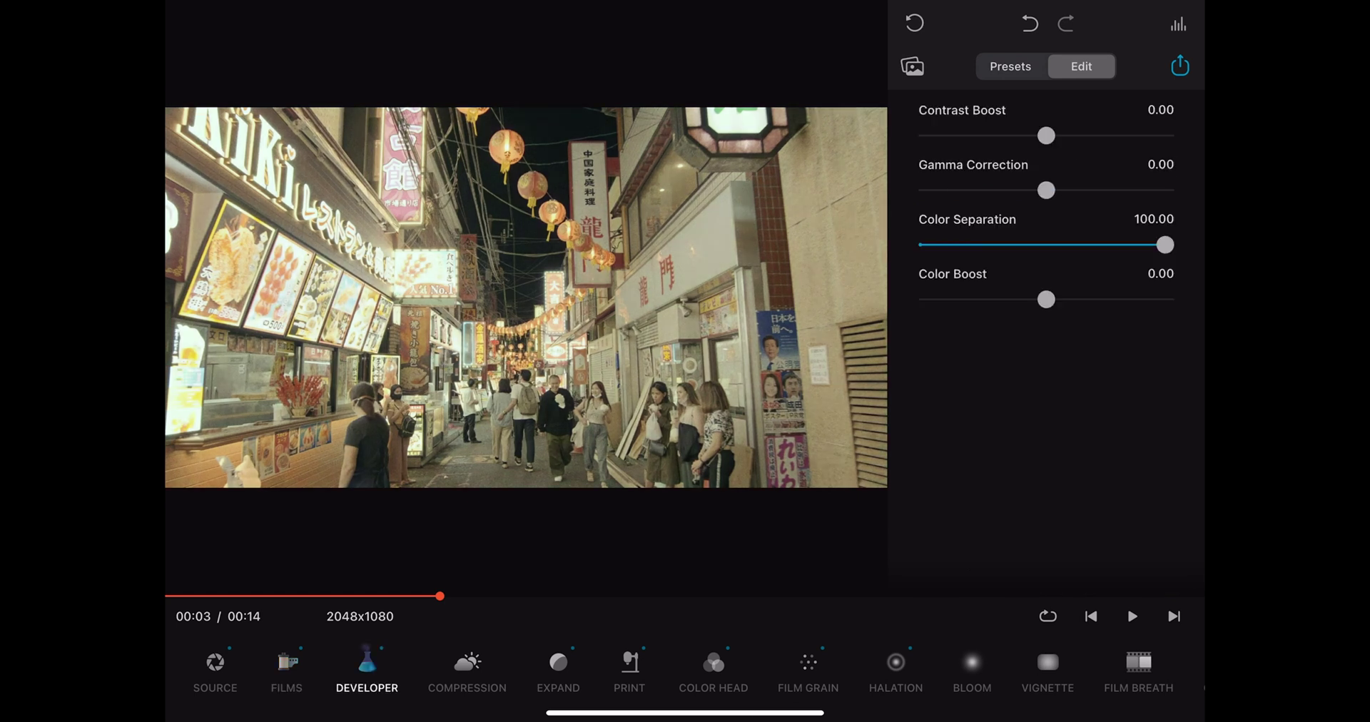
{"action": "left_click_drag", "start_coordinate": [1046, 135], "coordinate": [1098, 135]}
{"action": "mouse_move", "coordinate": [1046, 189]}
{"action": "left_mouse_down"}
{"action": "mouse_move", "coordinate": [1001, 189]}
{"action": "mouse_move", "coordinate": [1030, 190]}
{"action": "left_mouse_up"}
{"action": "left_click_drag", "start_coordinate": [1047, 299], "coordinate": [1098, 299]}
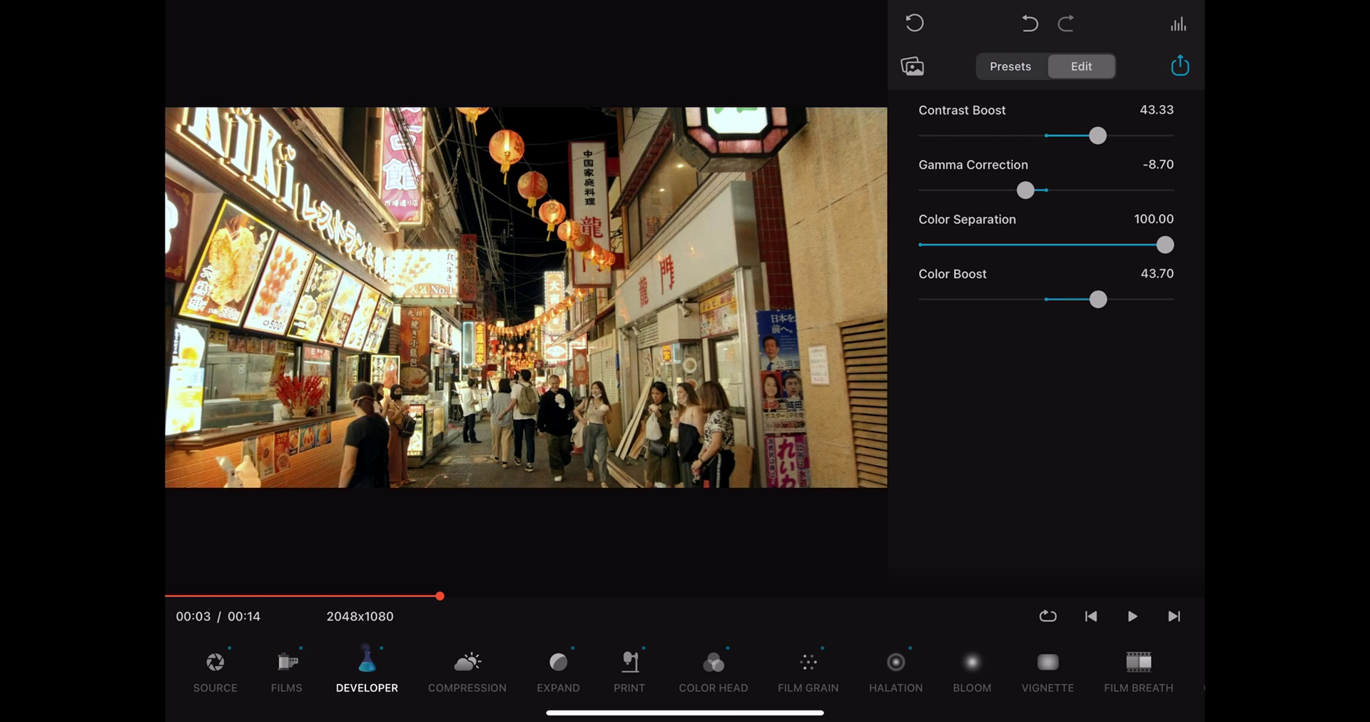
- Set Compression White Point 106.48 with tonal range 33.33, and Expand White Point 97.16
{"action": "left_click", "coordinate": [467, 667]}
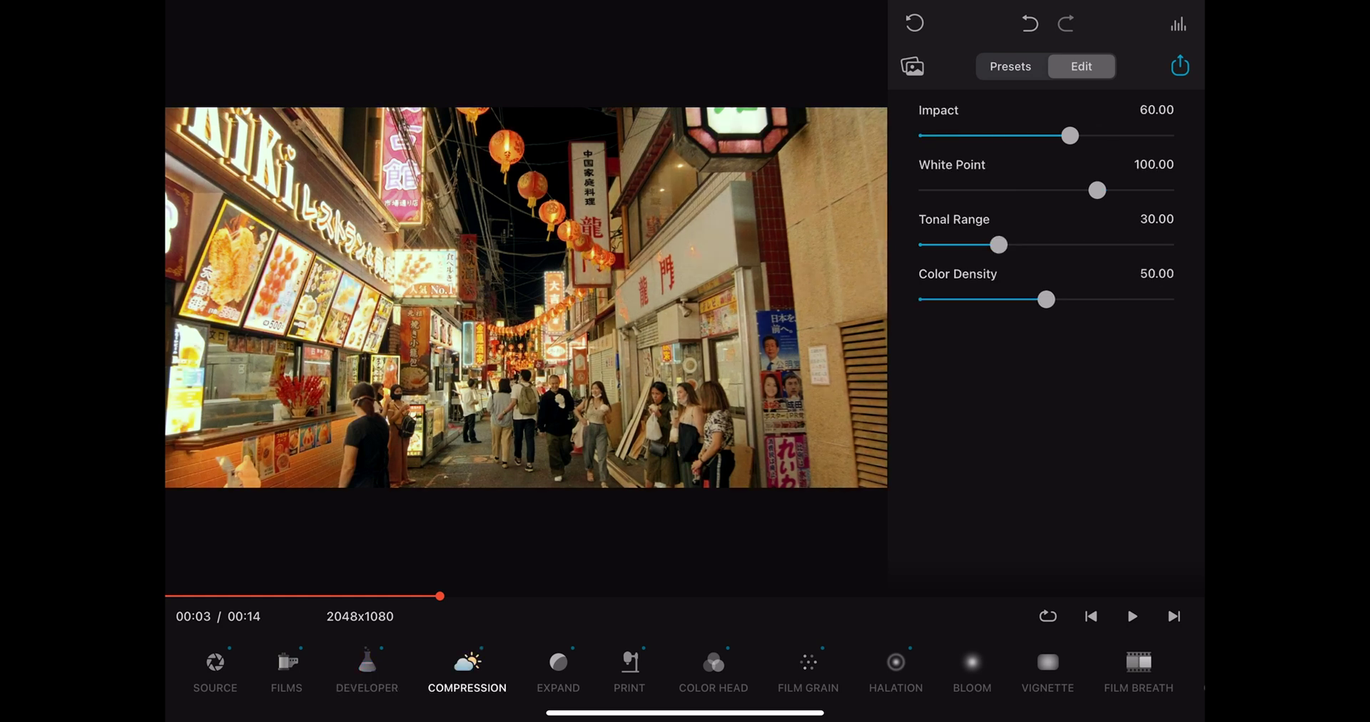
{"action": "mouse_move", "coordinate": [1097, 190]}
{"action": "left_mouse_down"}
{"action": "mouse_move", "coordinate": [1014, 190]}
{"action": "mouse_move", "coordinate": [1147, 190]}
{"action": "mouse_move", "coordinate": [974, 190]}
{"action": "mouse_move", "coordinate": [1147, 190]}
{"action": "mouse_move", "coordinate": [1119, 190]}
{"action": "left_mouse_up"}
{"action": "left_click_drag", "start_coordinate": [998, 245], "coordinate": [1007, 245]}
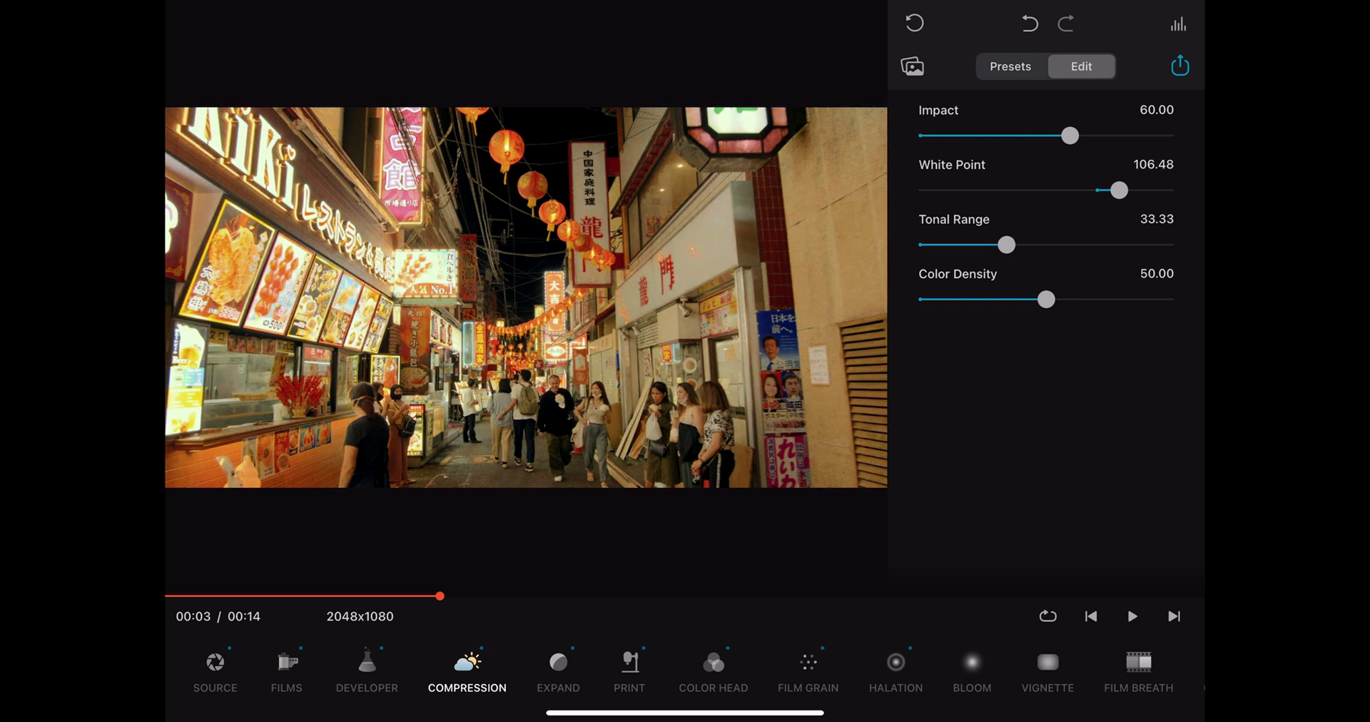
{"action": "left_click", "coordinate": [558, 667]}
{"action": "left_click_drag", "start_coordinate": [1111, 190], "coordinate": [1125, 190]}
{"action": "left_click", "coordinate": [630, 668]}
- Use Kodak 2383 Print Film with exposure 0.44, tonal contrast 28.38 and slightly lower target white
{"action": "left_click", "coordinate": [1083, 123]}
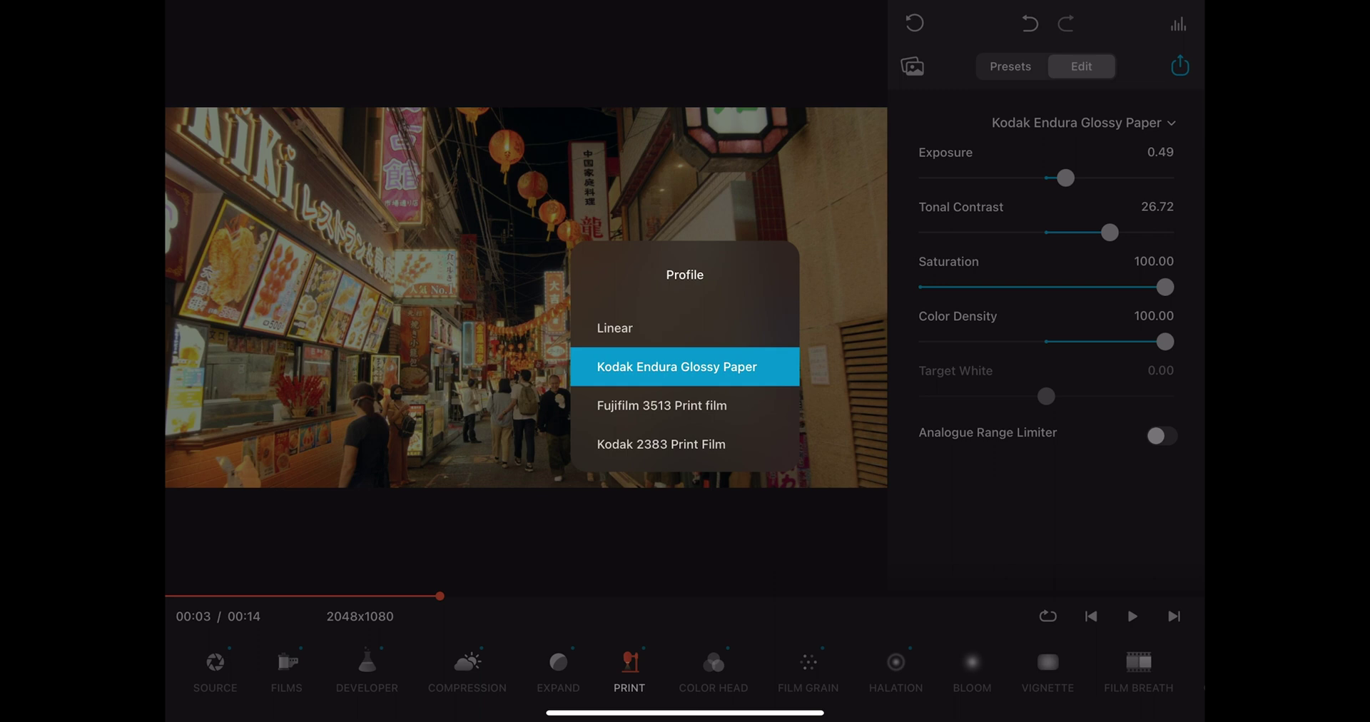
{"action": "left_click", "coordinate": [660, 444]}
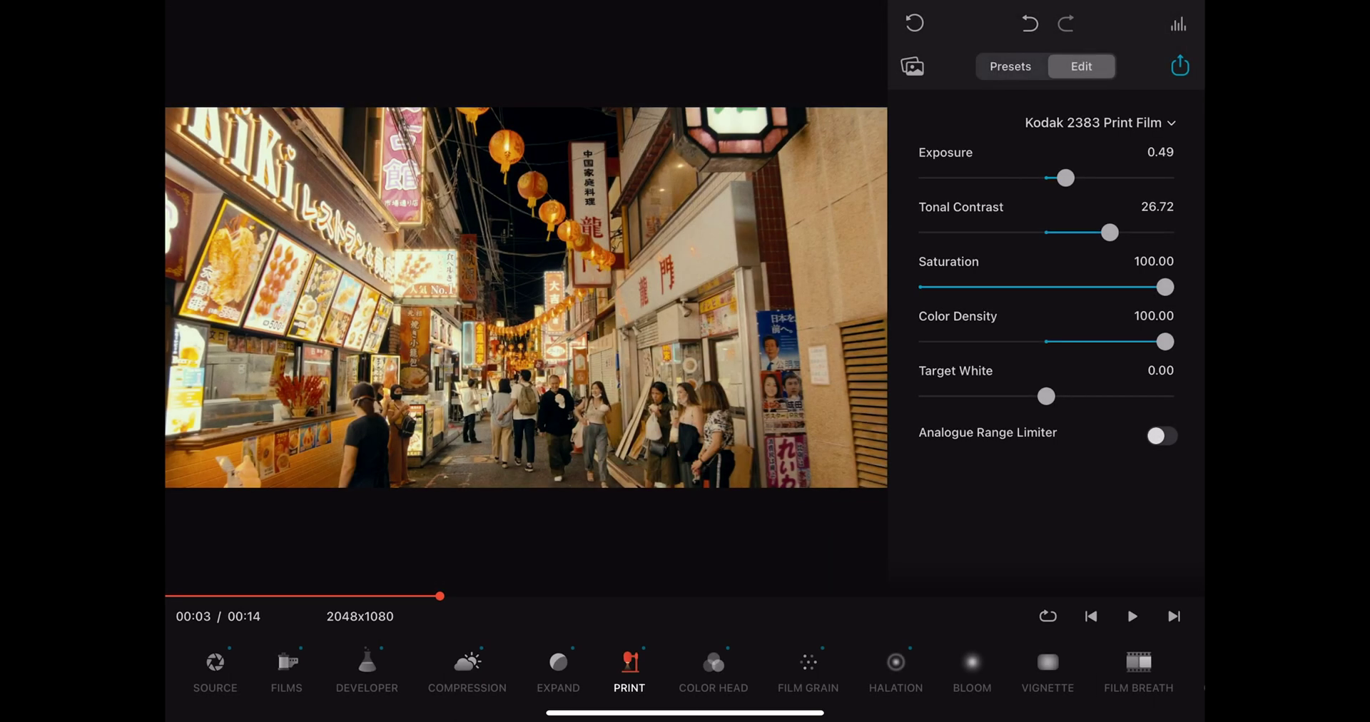
{"action": "mouse_move", "coordinate": [1066, 178]}
{"action": "left_mouse_down"}
{"action": "mouse_move", "coordinate": [1086, 178]}
{"action": "mouse_move", "coordinate": [1041, 177]}
{"action": "mouse_move", "coordinate": [1063, 178]}
{"action": "left_mouse_up"}
{"action": "mouse_move", "coordinate": [1109, 232]}
{"action": "left_mouse_down"}
{"action": "mouse_move", "coordinate": [1061, 232]}
{"action": "mouse_move", "coordinate": [1155, 232]}
{"action": "mouse_move", "coordinate": [1114, 232]}
{"action": "left_mouse_up"}
{"action": "left_click_drag", "start_coordinate": [1046, 396], "coordinate": [1018, 397]}
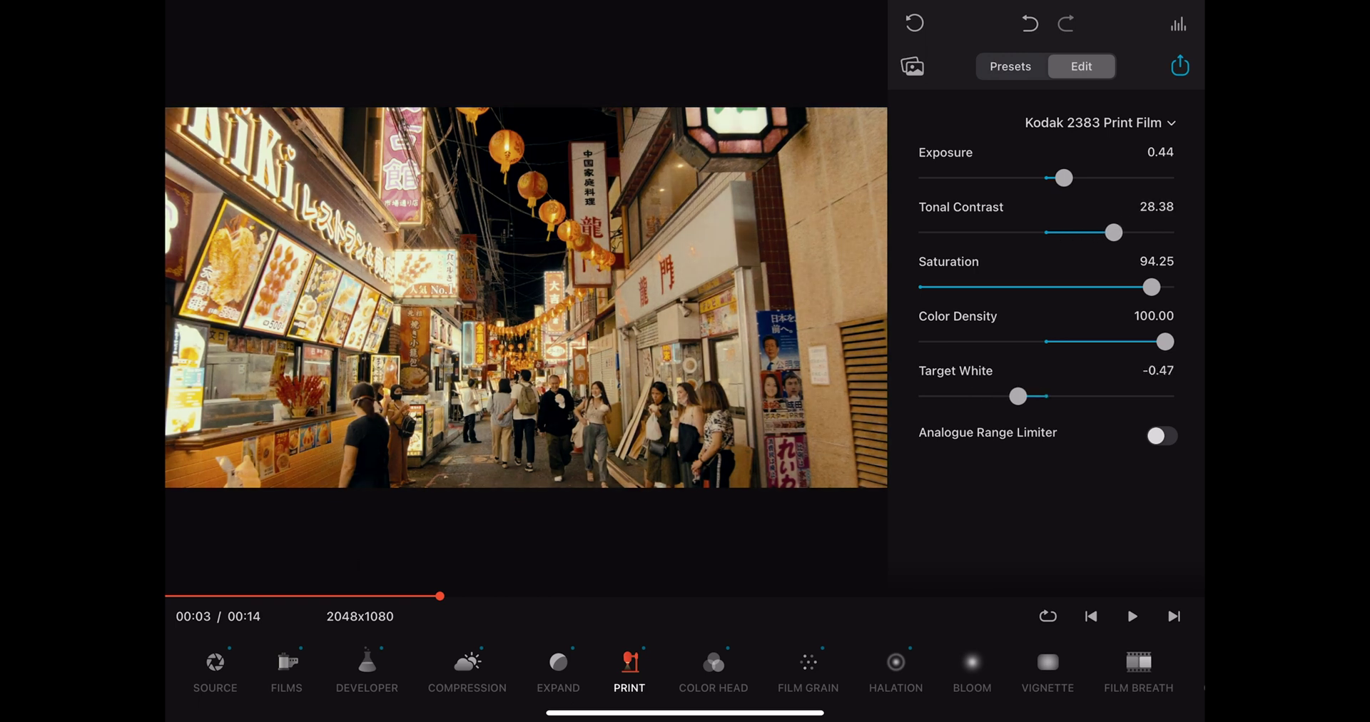
- Retune Color Head: Cyan-Red -16.14, Highlights Tone -26.66, adjusted midtones, Shadows Tone 8.88
{"action": "left_click", "coordinate": [713, 668]}
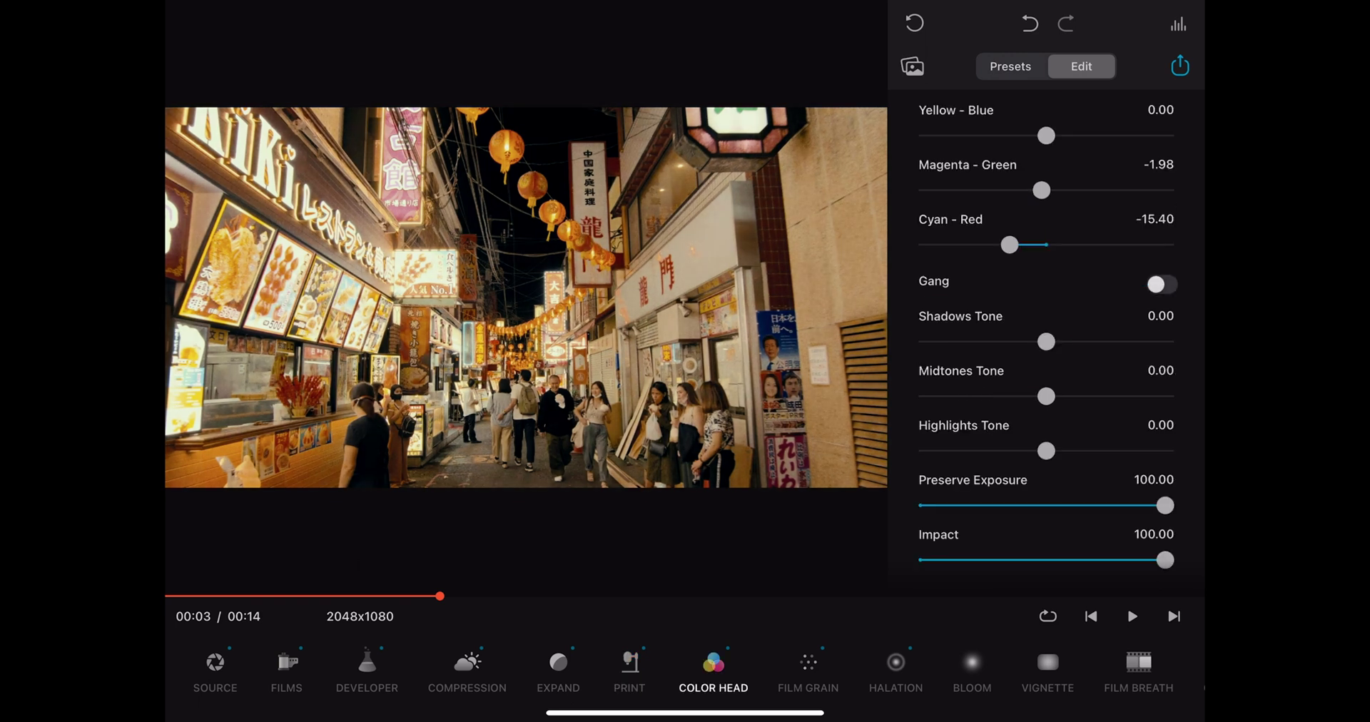
{"action": "mouse_move", "coordinate": [1009, 245]}
{"action": "left_mouse_down"}
{"action": "mouse_move", "coordinate": [1029, 245]}
{"action": "mouse_move", "coordinate": [1007, 245]}
{"action": "left_mouse_up"}
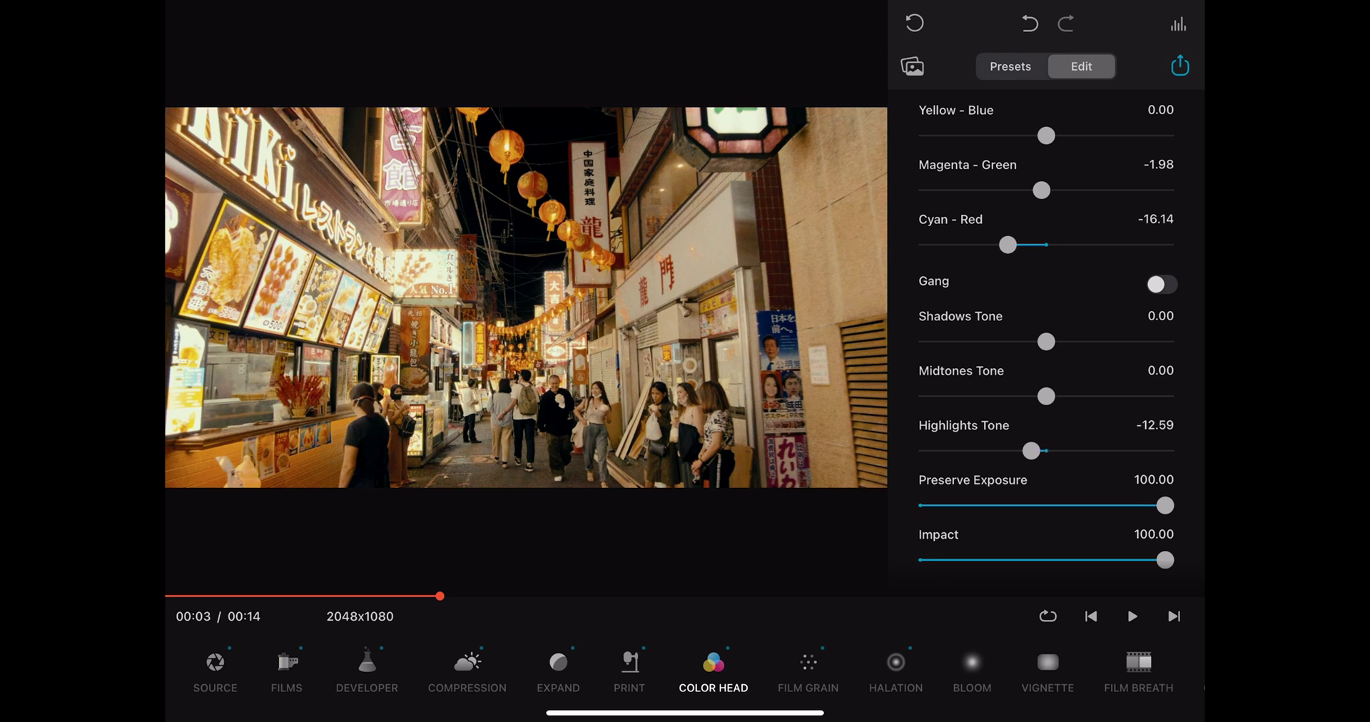
{"action": "left_click_drag", "start_coordinate": [1031, 451], "coordinate": [1012, 451]}
{"action": "mouse_move", "coordinate": [1046, 396]}
{"action": "left_mouse_down"}
{"action": "mouse_move", "coordinate": [1027, 396]}
{"action": "mouse_move", "coordinate": [1152, 396]}
{"action": "mouse_move", "coordinate": [1031, 396]}
{"action": "mouse_move", "coordinate": [1065, 396]}
{"action": "left_mouse_up"}
{"action": "left_click_drag", "start_coordinate": [993, 342], "coordinate": [1057, 342]}
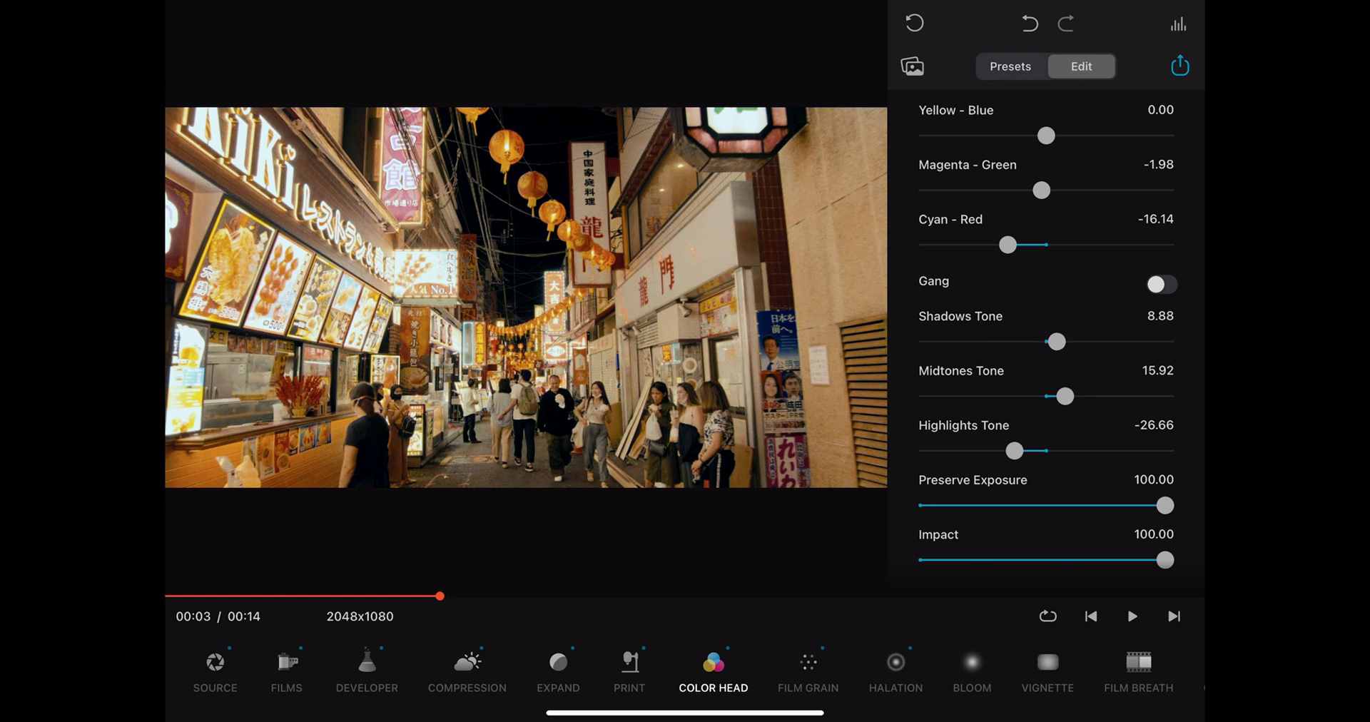
{"action": "left_click", "coordinate": [896, 668]}
- Set halation Amplify 36.52 and Background Gain 10.13, and Bloom Amplify 30.23
{"action": "left_click_drag", "start_coordinate": [995, 135], "coordinate": [1014, 136]}
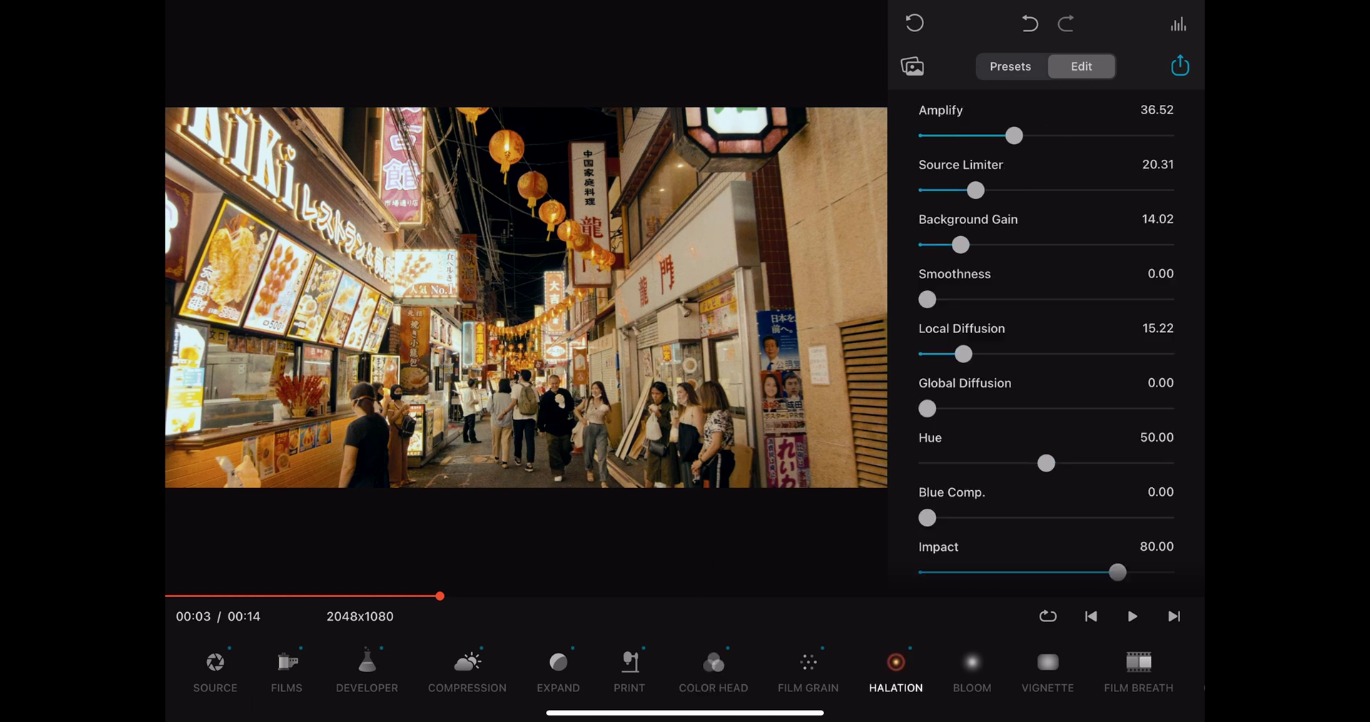
{"action": "left_click_drag", "start_coordinate": [965, 245], "coordinate": [952, 245]}
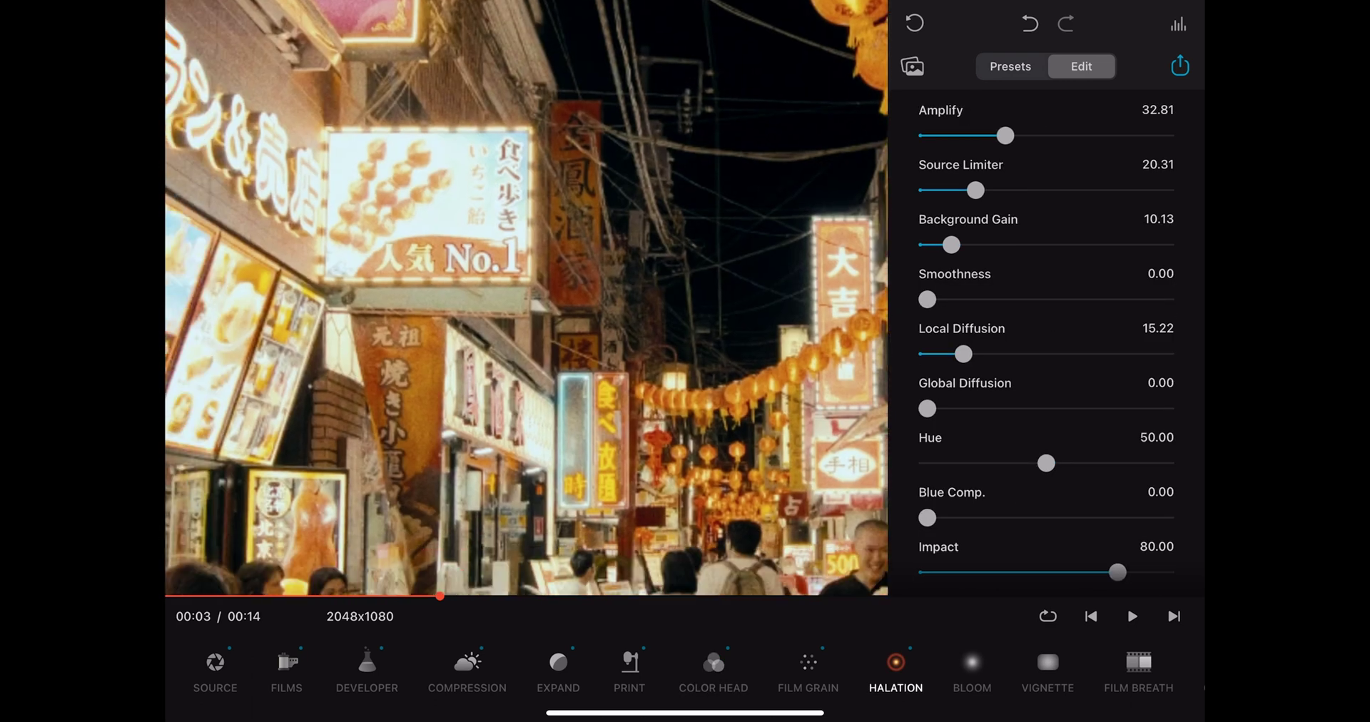
{"action": "left_click", "coordinate": [972, 667]}
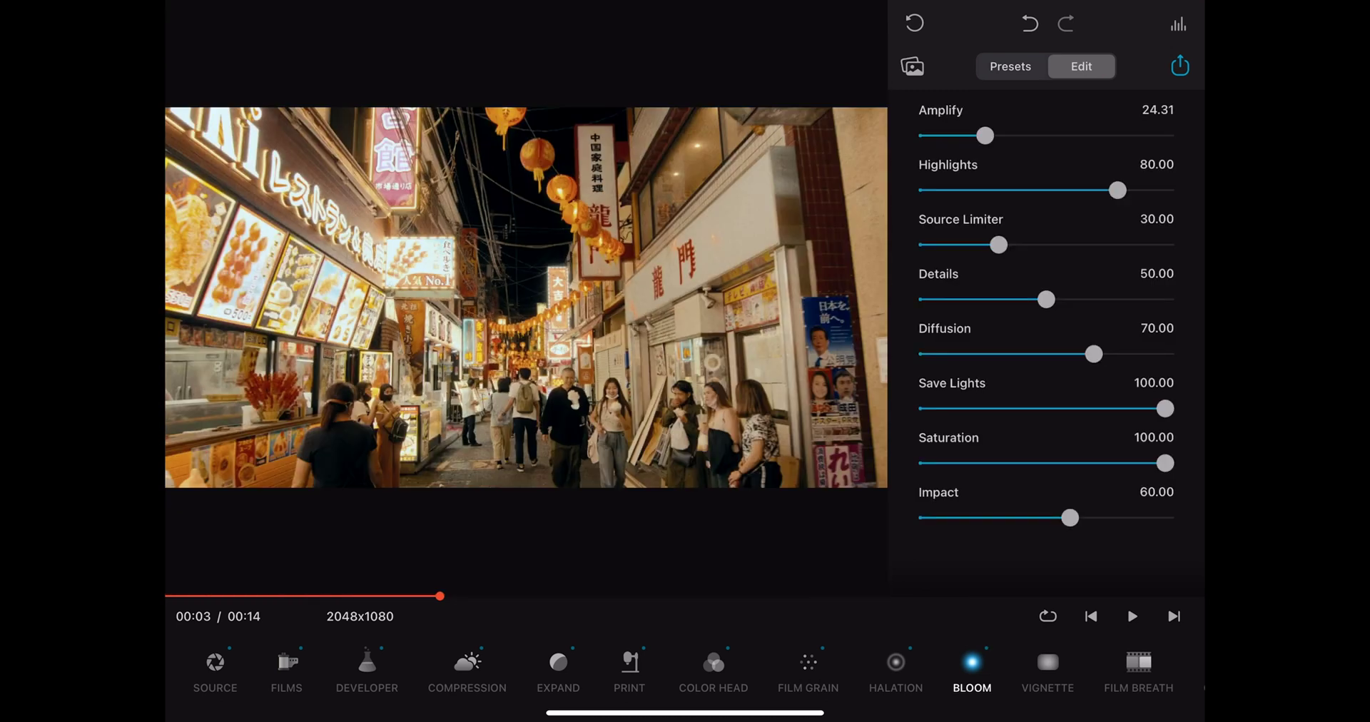
{"action": "left_click_drag", "start_coordinate": [985, 135], "coordinate": [1021, 136]}
- Add film-breath colour, Gate Weave Translation Y 22.59 and Rotation 28.70, and Contrast Boost 44.44
{"action": "left_click", "coordinate": [1139, 667]}
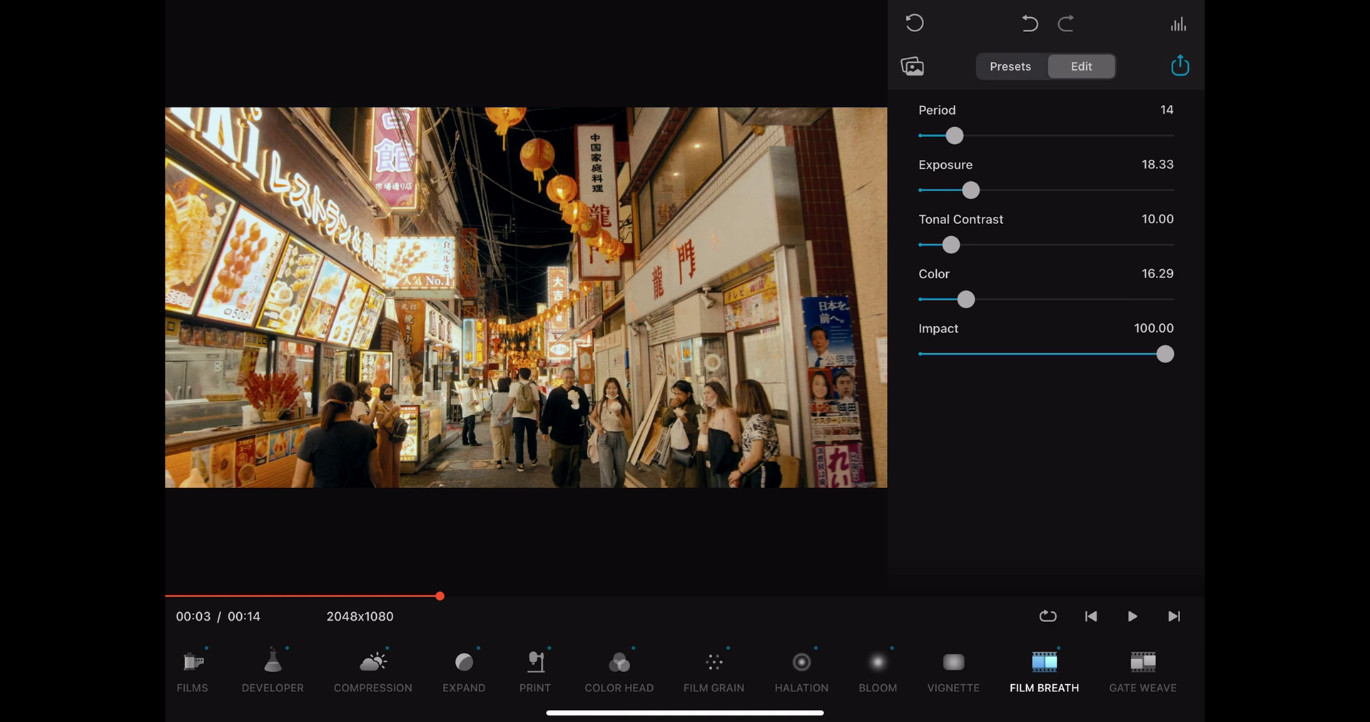
{"action": "left_click_drag", "start_coordinate": [965, 299], "coordinate": [959, 299]}
{"action": "left_click", "coordinate": [1143, 668]}
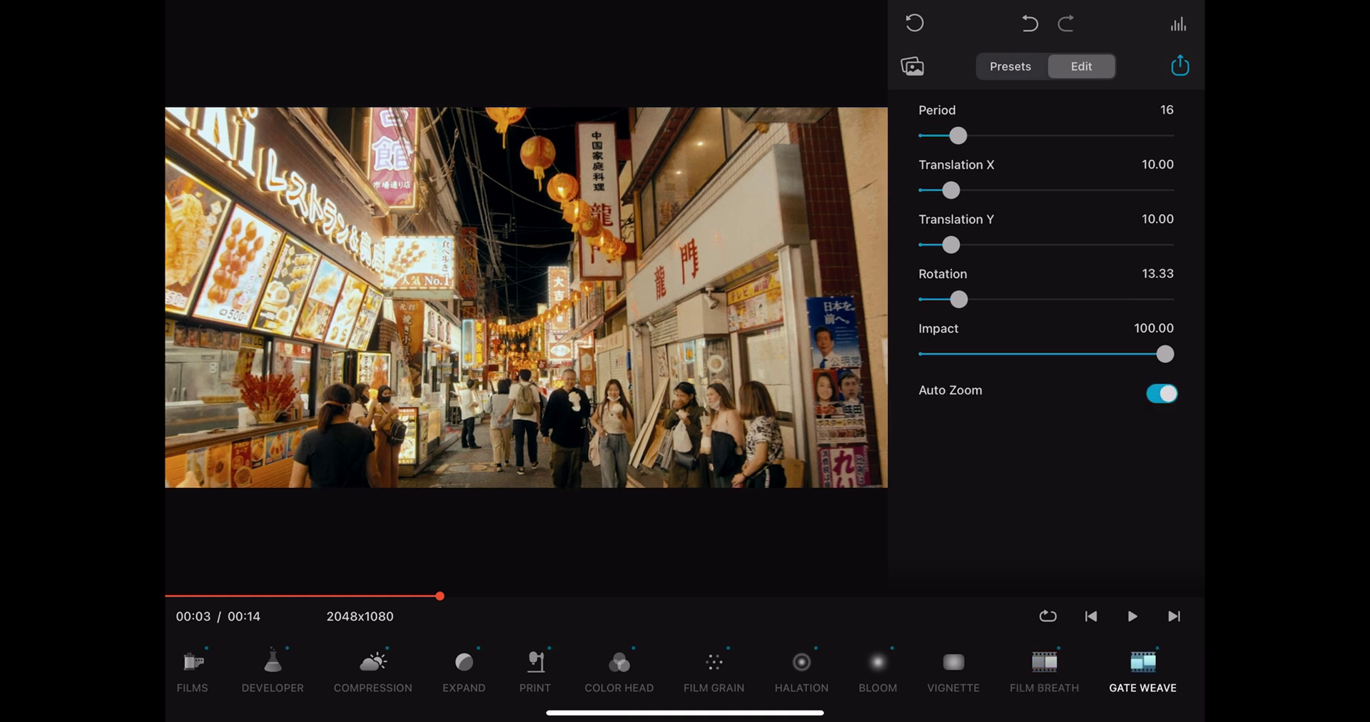
{"action": "left_click_drag", "start_coordinate": [952, 245], "coordinate": [982, 245]}
{"action": "left_click_drag", "start_coordinate": [959, 299], "coordinate": [995, 299]}
{"action": "left_click_drag", "start_coordinate": [952, 664], "coordinate": [1029, 664]}
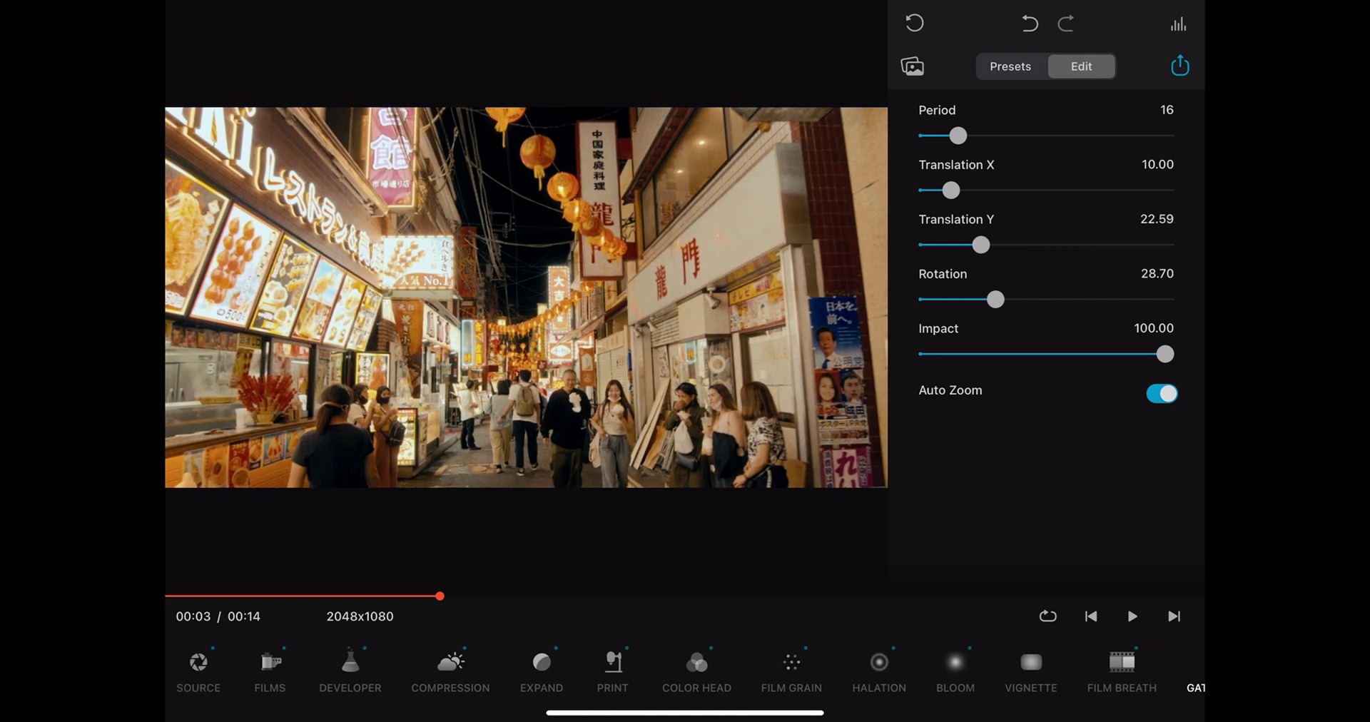
{"action": "left_click", "coordinate": [367, 668]}
{"action": "mouse_move", "coordinate": [1094, 136]}
{"action": "left_mouse_down"}
{"action": "mouse_move", "coordinate": [1061, 135]}
{"action": "mouse_move", "coordinate": [1105, 136]}
{"action": "left_mouse_up"}
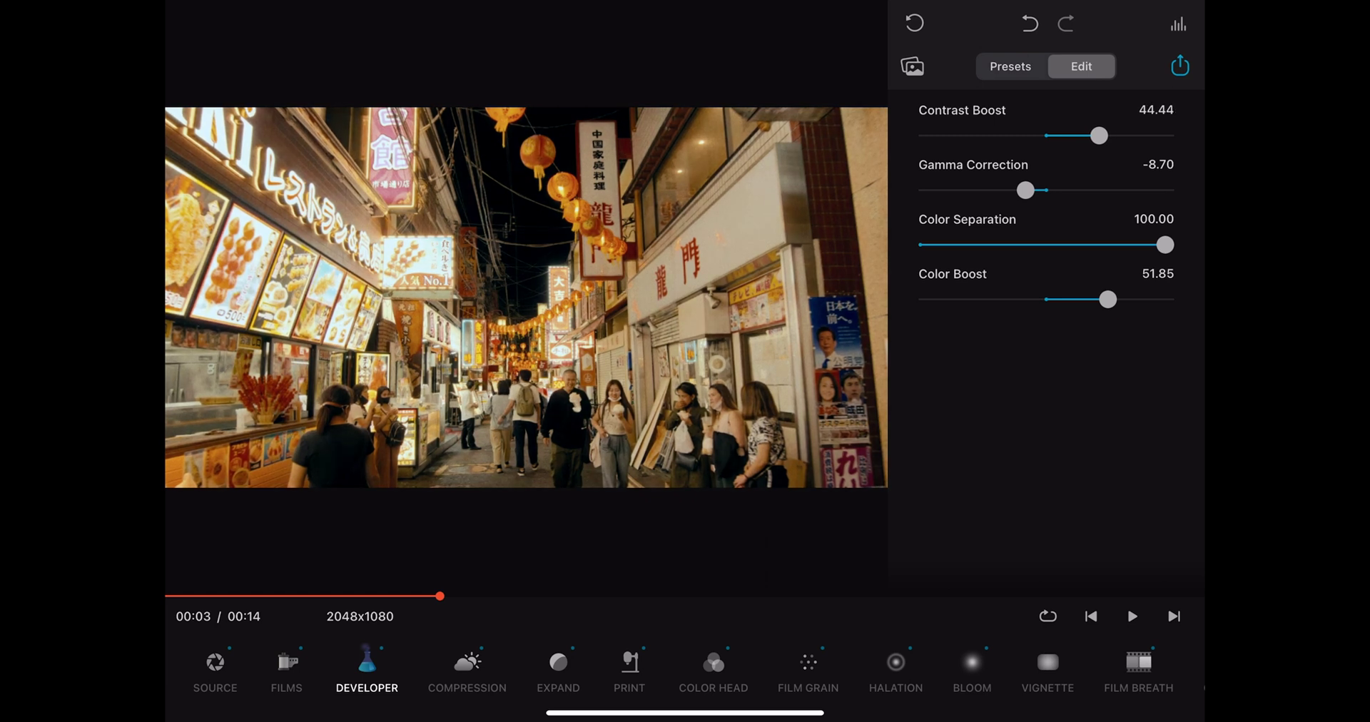